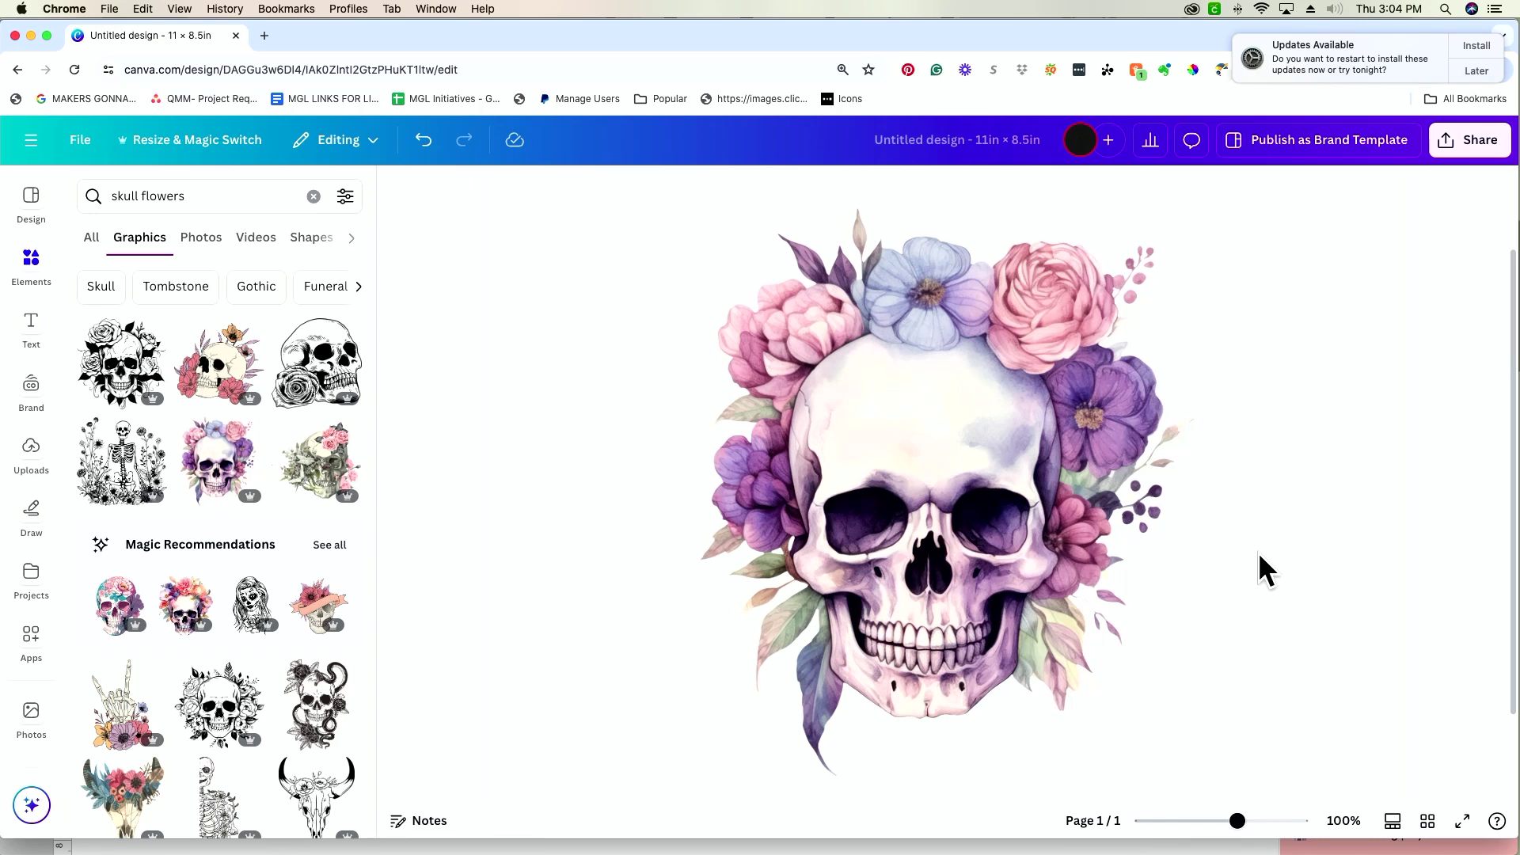
# - Shrink the floral skull to about 3.9 × 4.4 in and centre it on the 11 × 8.5 in page
pyautogui.scroll(-6, 209, 737)
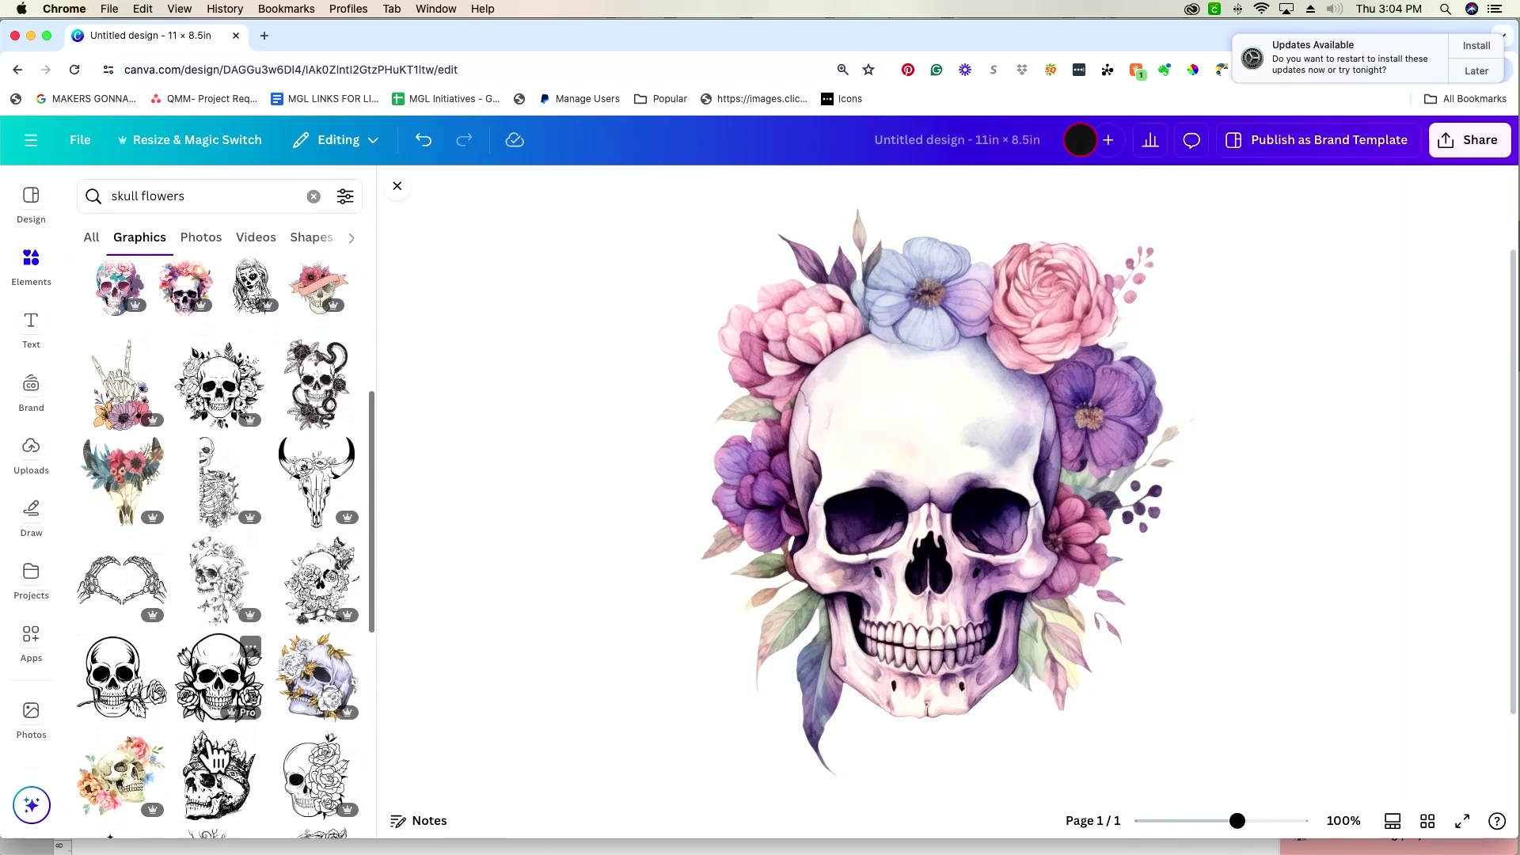
pyautogui.scroll(-3, 209, 737)
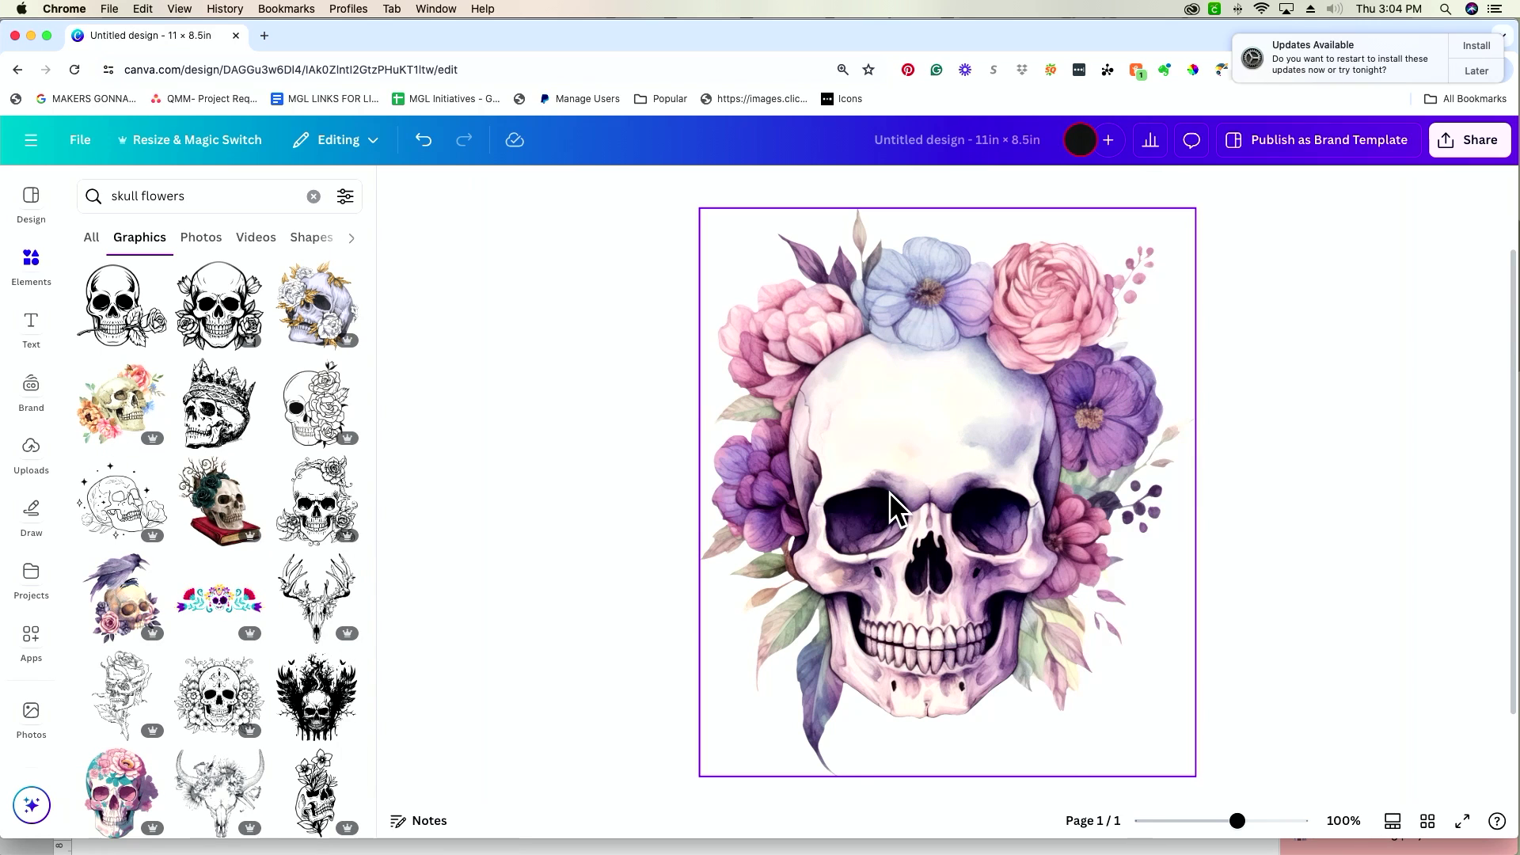
pyautogui.click(809, 411)
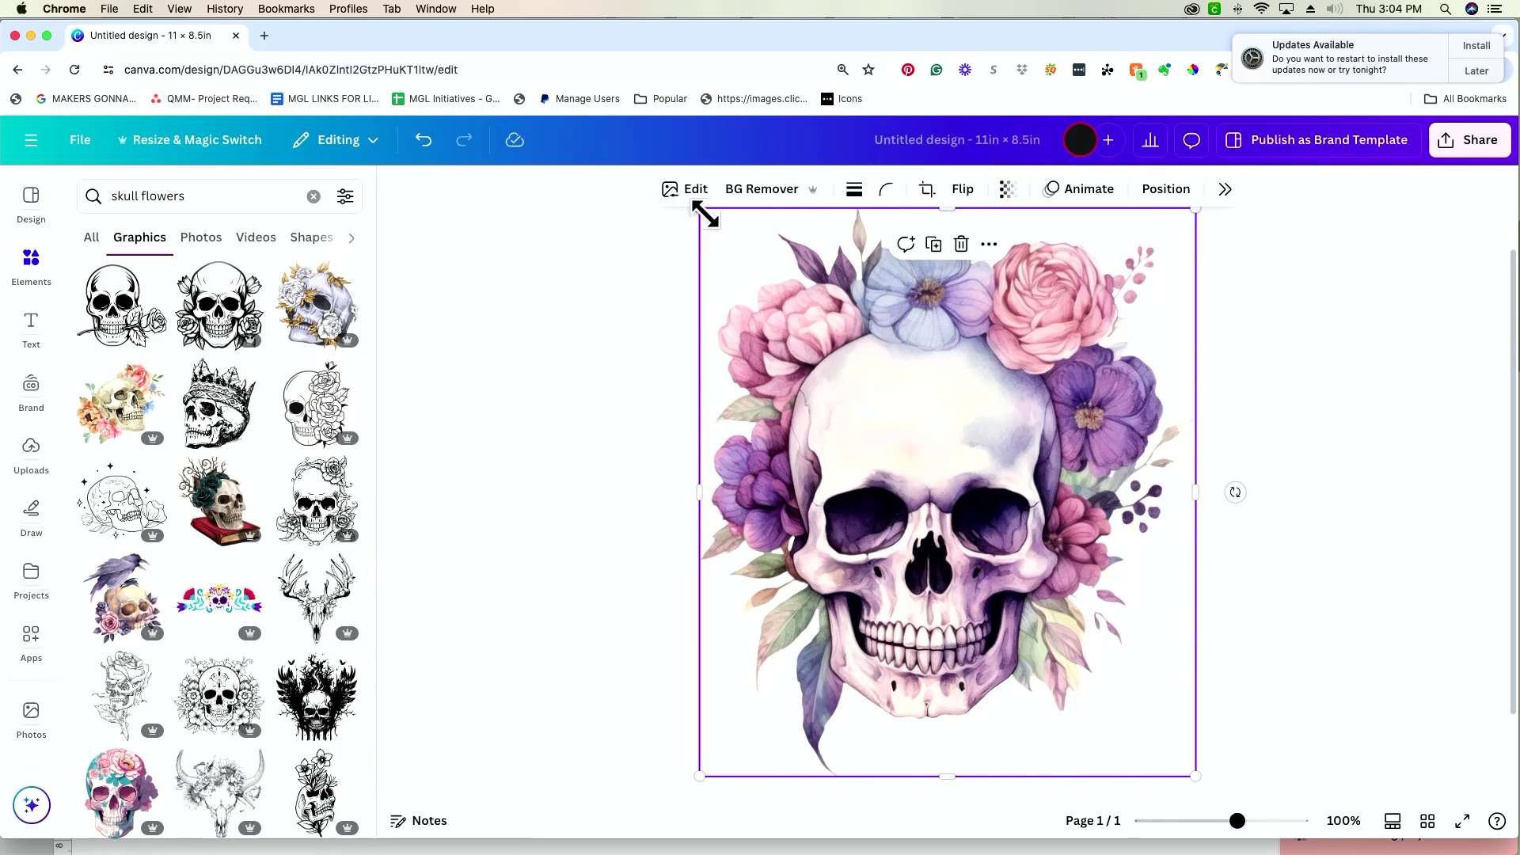
pyautogui.moveTo(701, 208); pyautogui.dragTo(795, 318)
pyautogui.moveTo(931, 551); pyautogui.dragTo(874, 497)
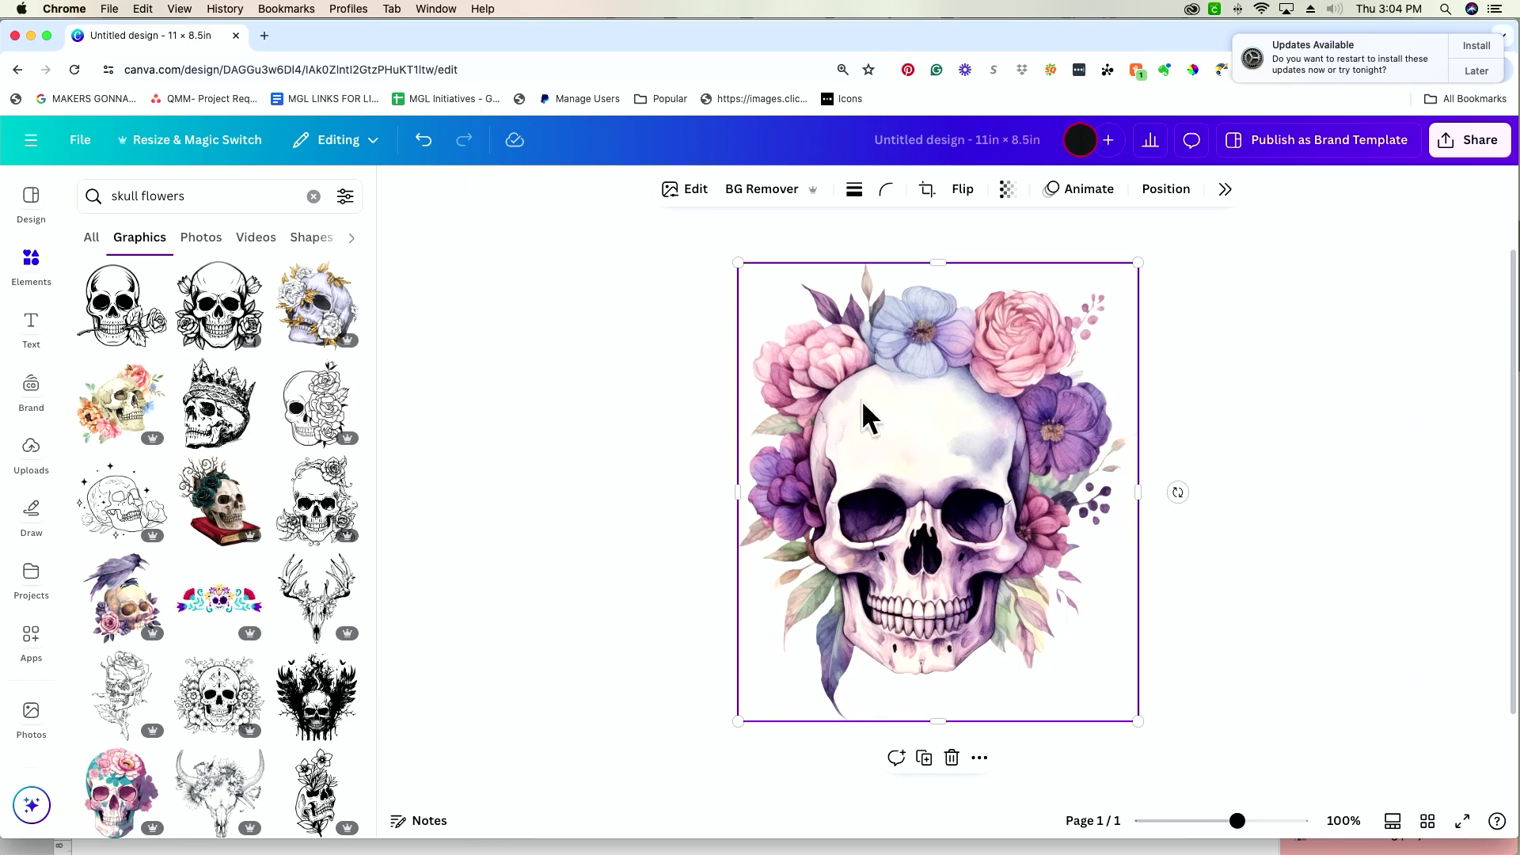
pyautogui.moveTo(731, 258); pyautogui.dragTo(814, 342)
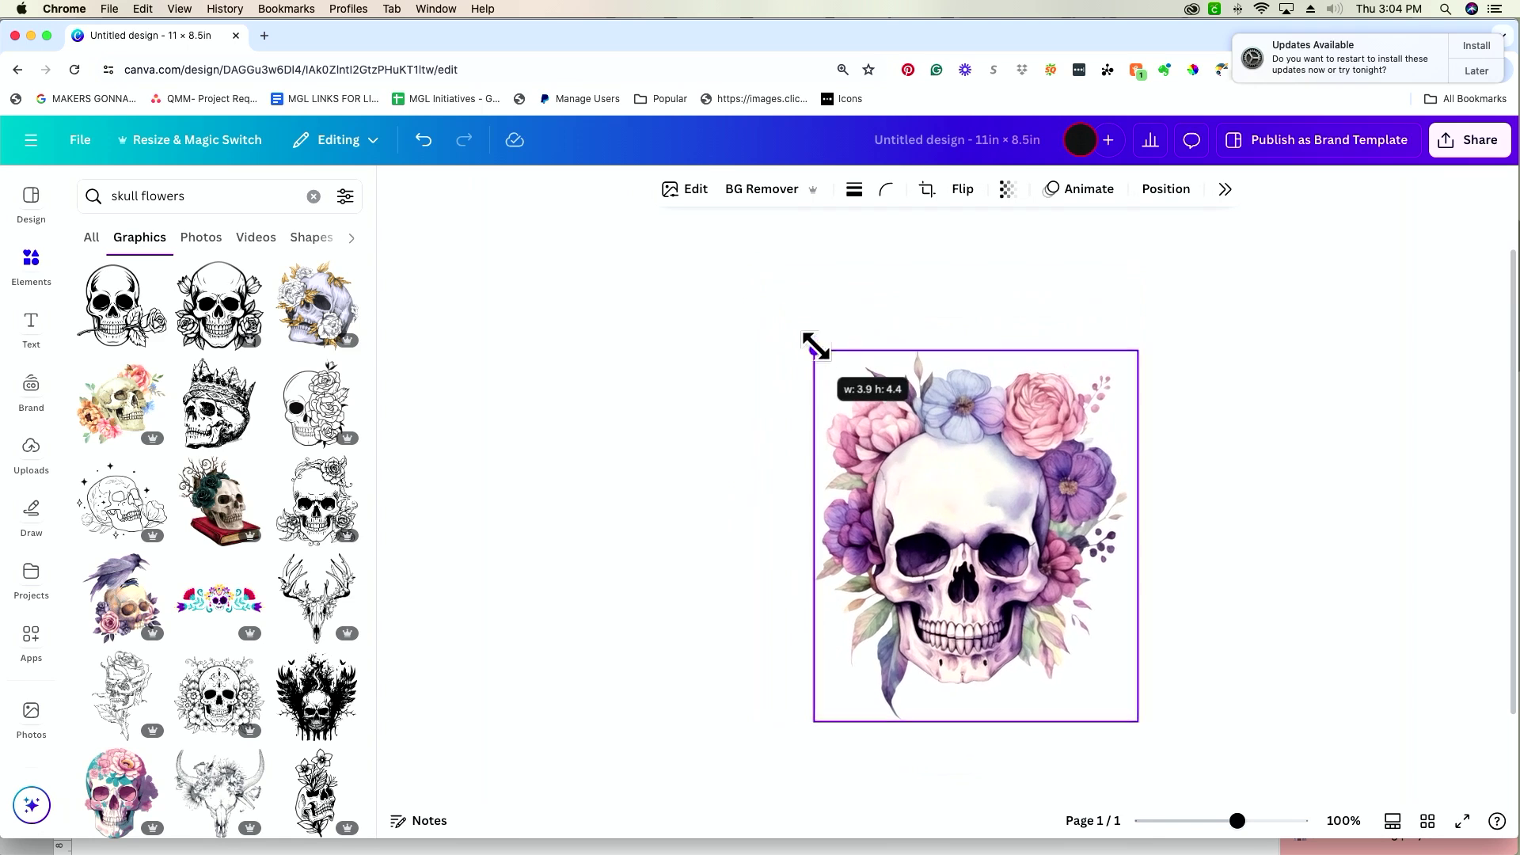
pyautogui.moveTo(971, 486); pyautogui.dragTo(940, 435)
pyautogui.click(1150, 480)
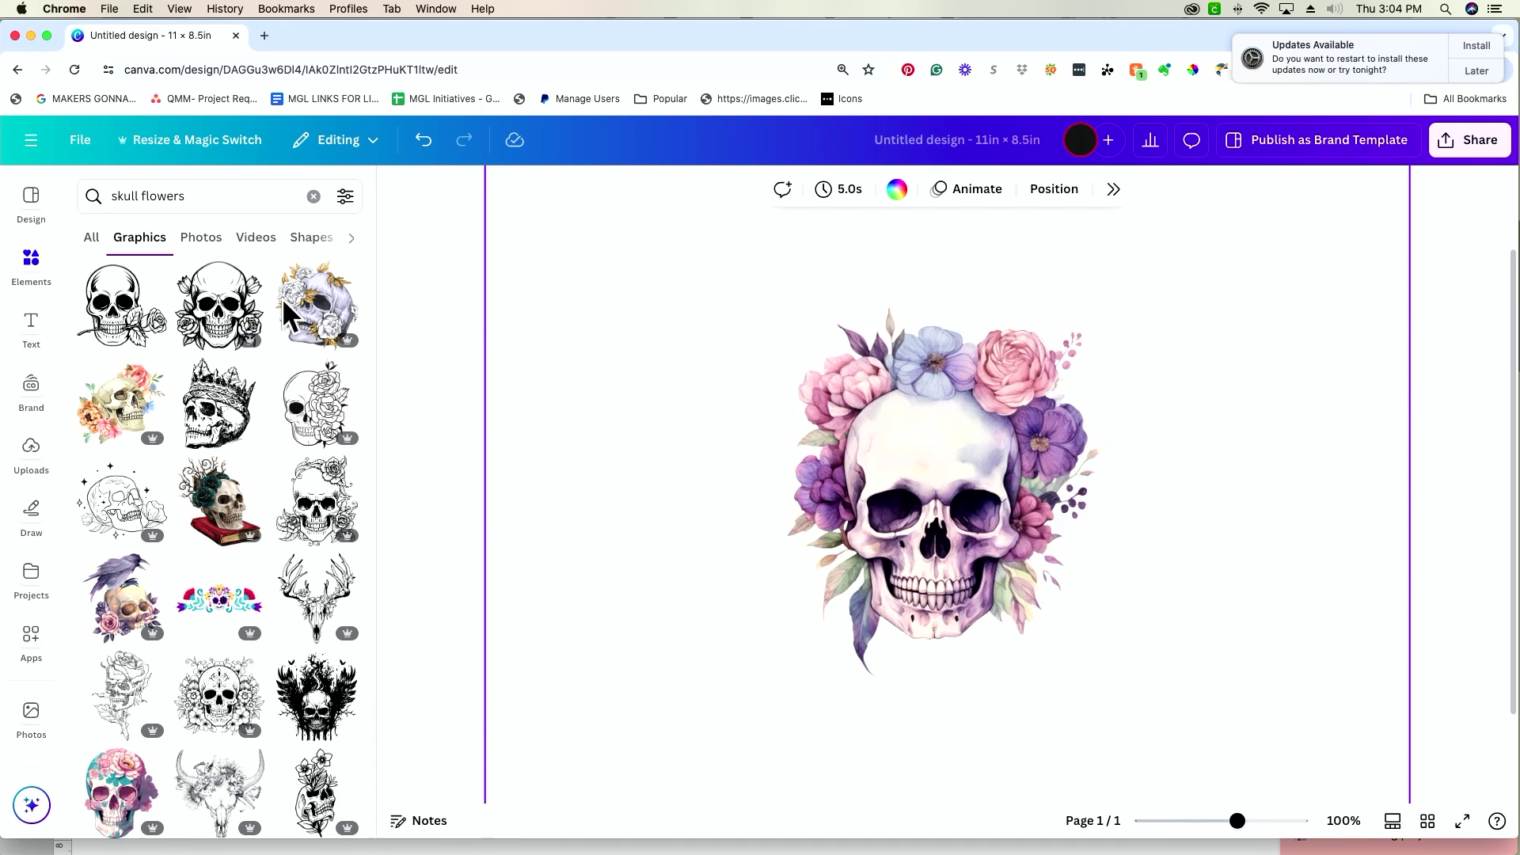
# - Show the Text panel's heading, subheading and body styles and browse the font combinations
pyautogui.click(34, 331)
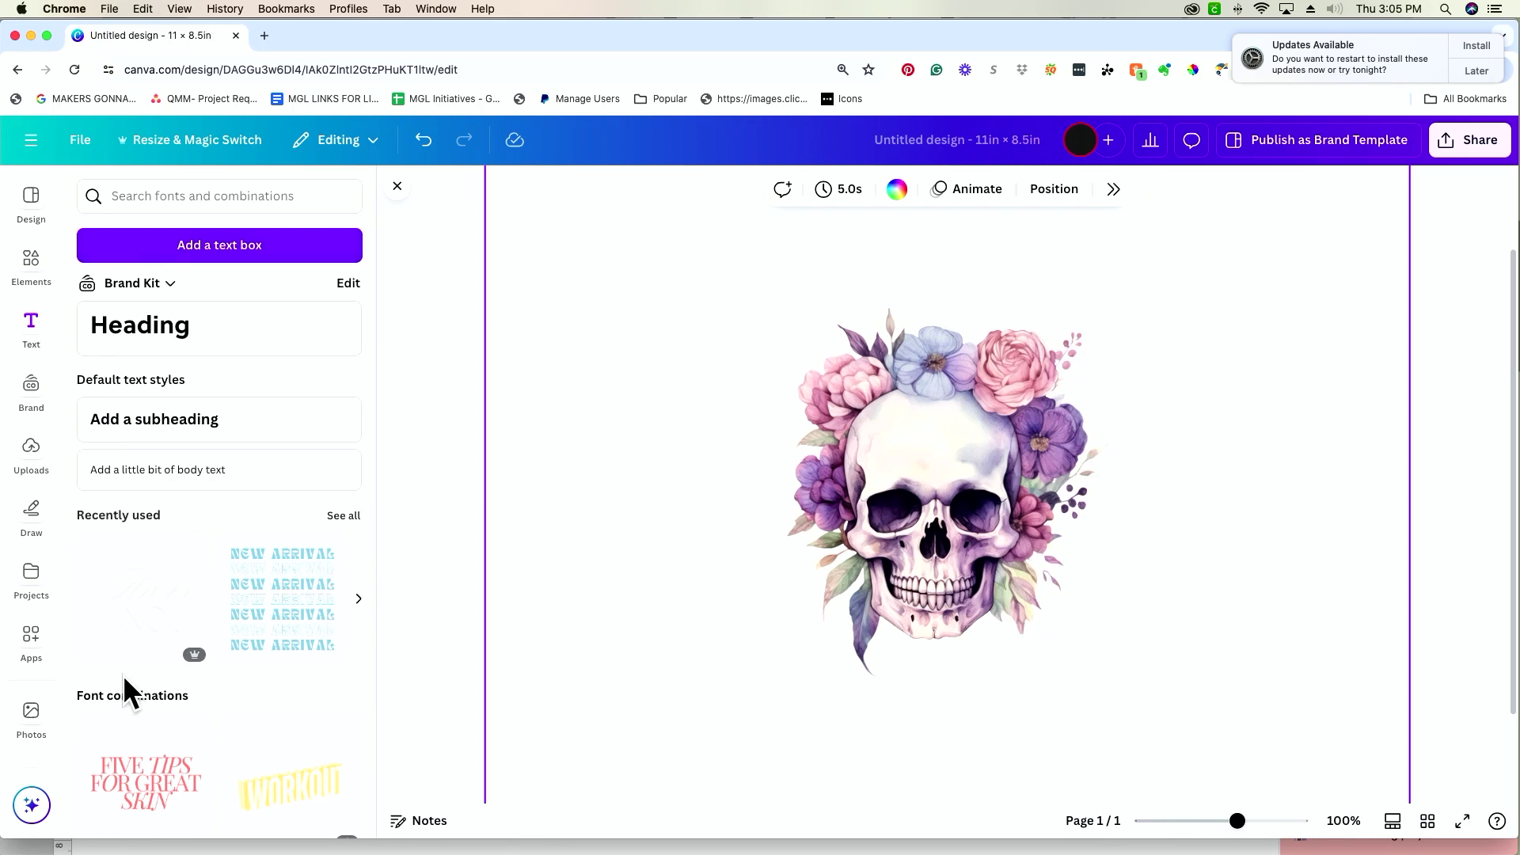
pyautogui.scroll(-3, 125, 713)
pyautogui.scroll(-8, 125, 753)
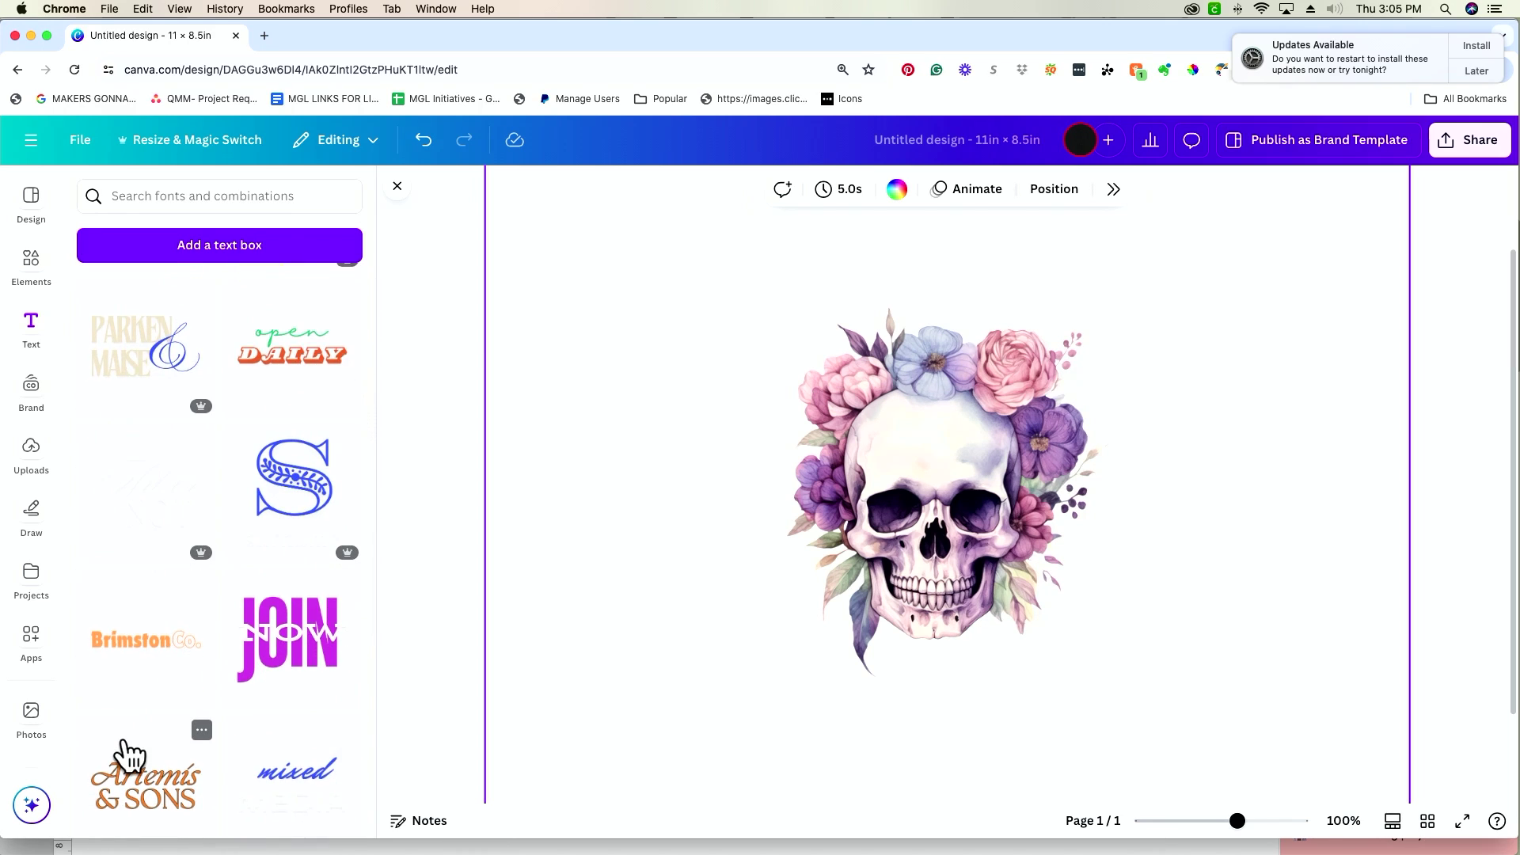
pyautogui.scroll(-4, 127, 756)
pyautogui.scroll(-3, 127, 756)
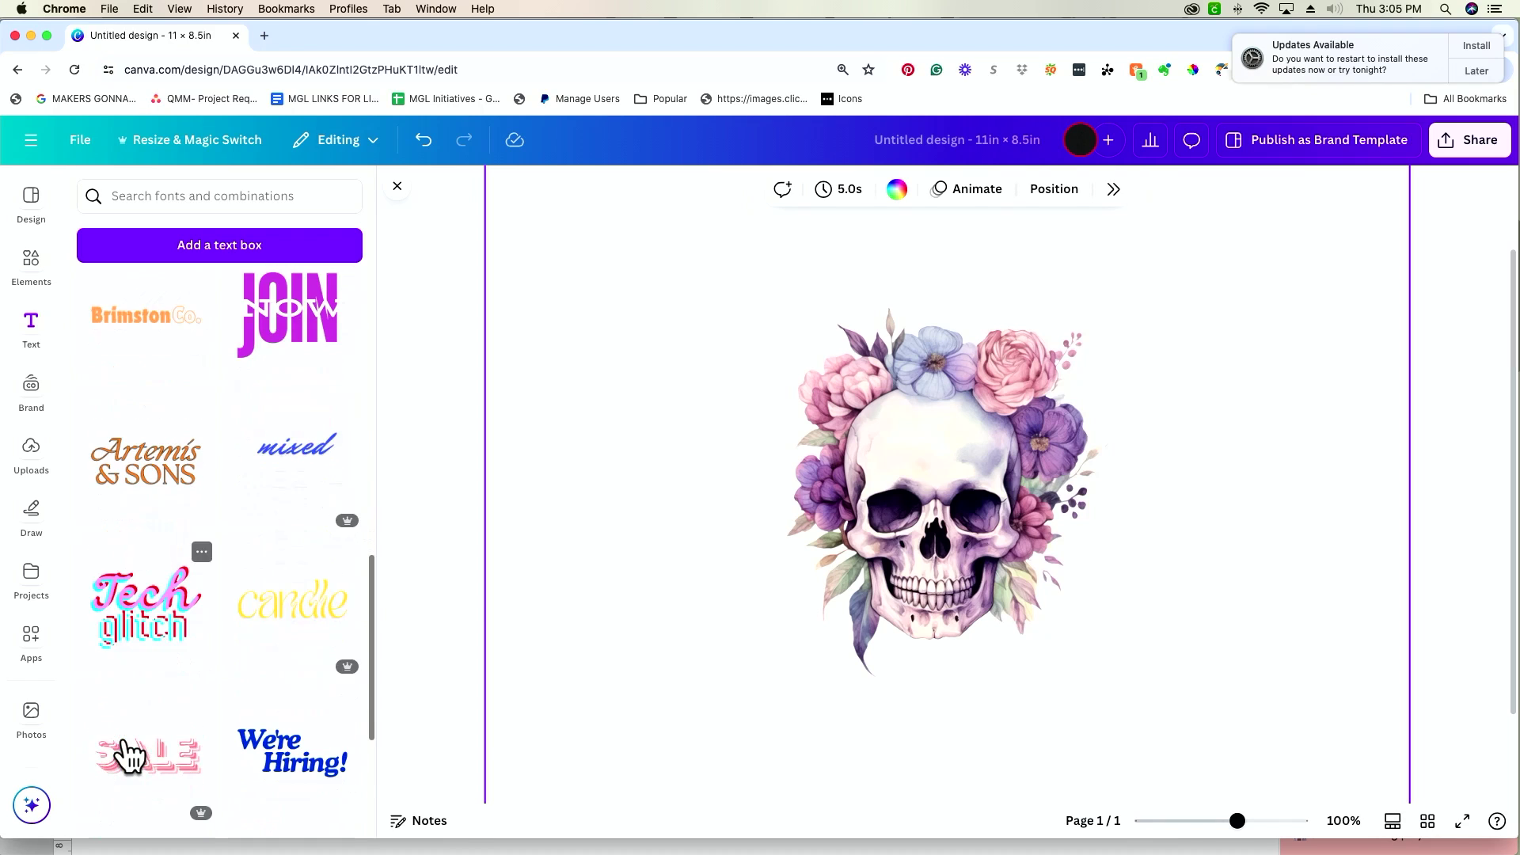
pyautogui.scroll(-5, 129, 756)
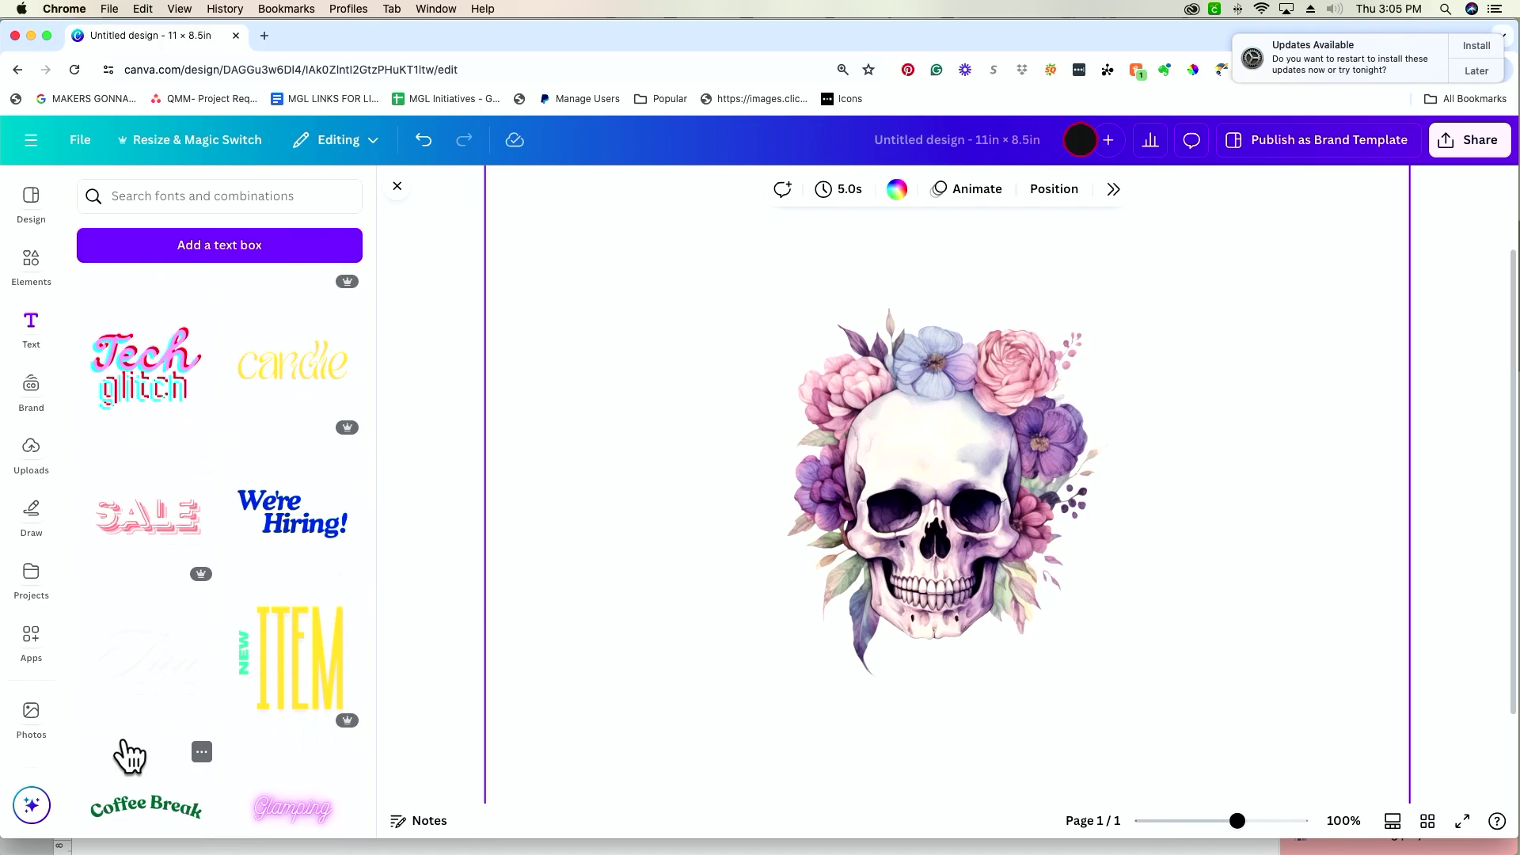
pyautogui.scroll(-2, 130, 723)
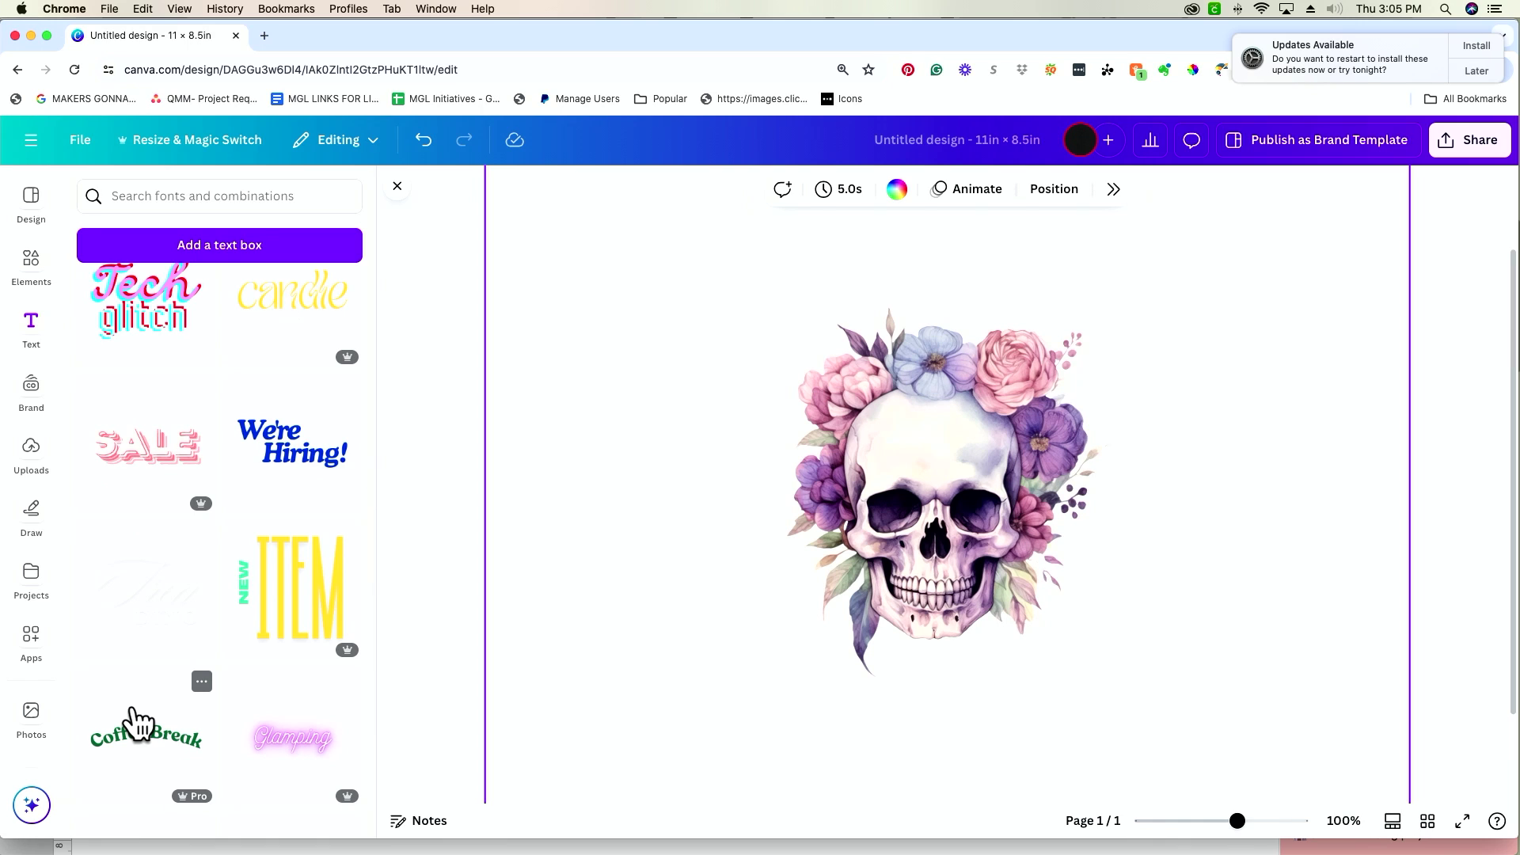
pyautogui.scroll(-3, 135, 723)
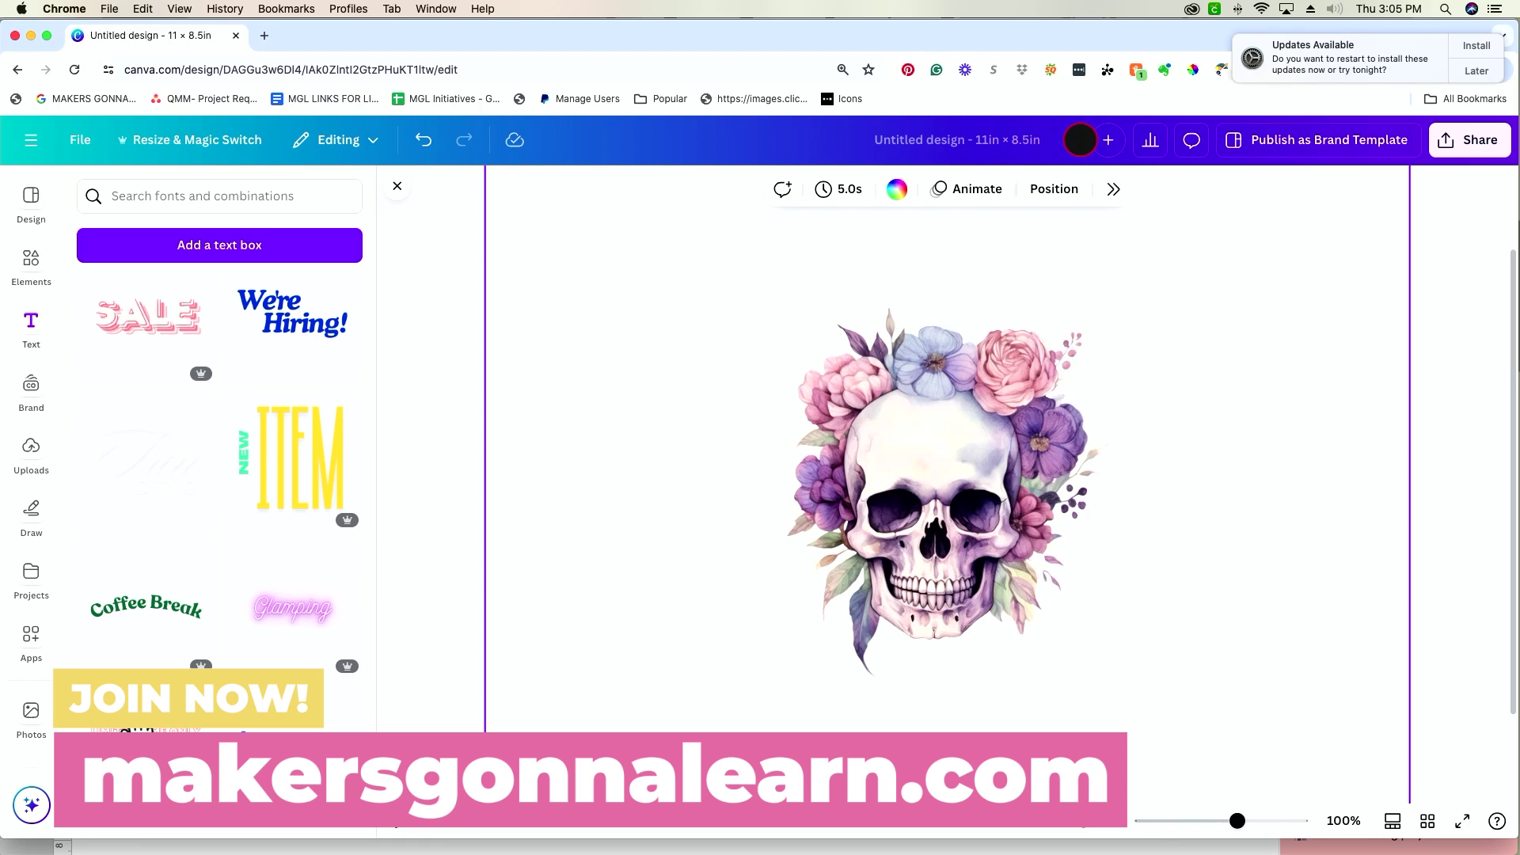
pyautogui.scroll(-4, 131, 722)
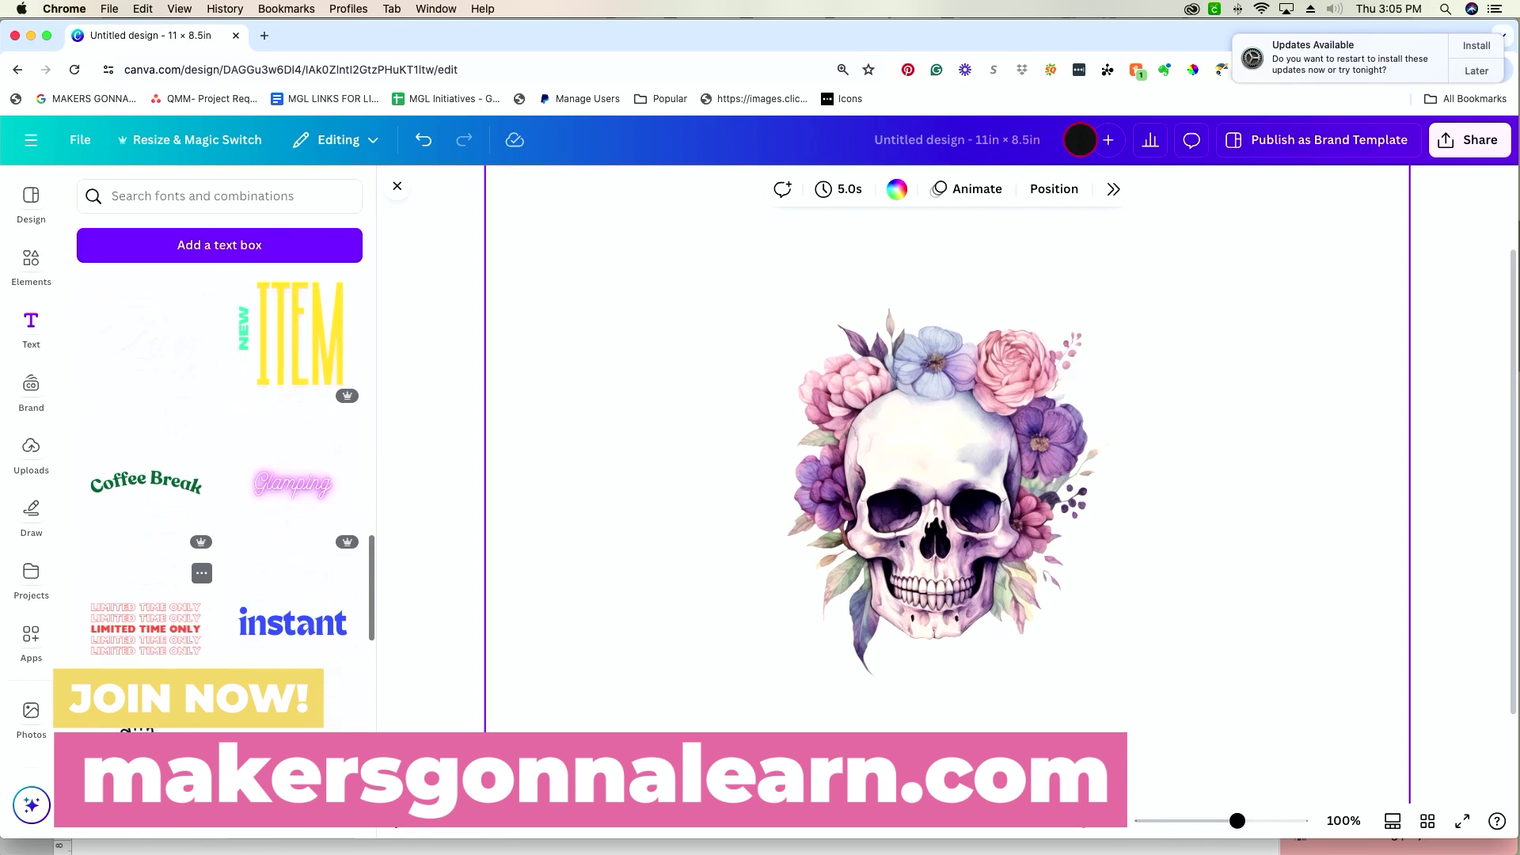
pyautogui.scroll(-5, 130, 723)
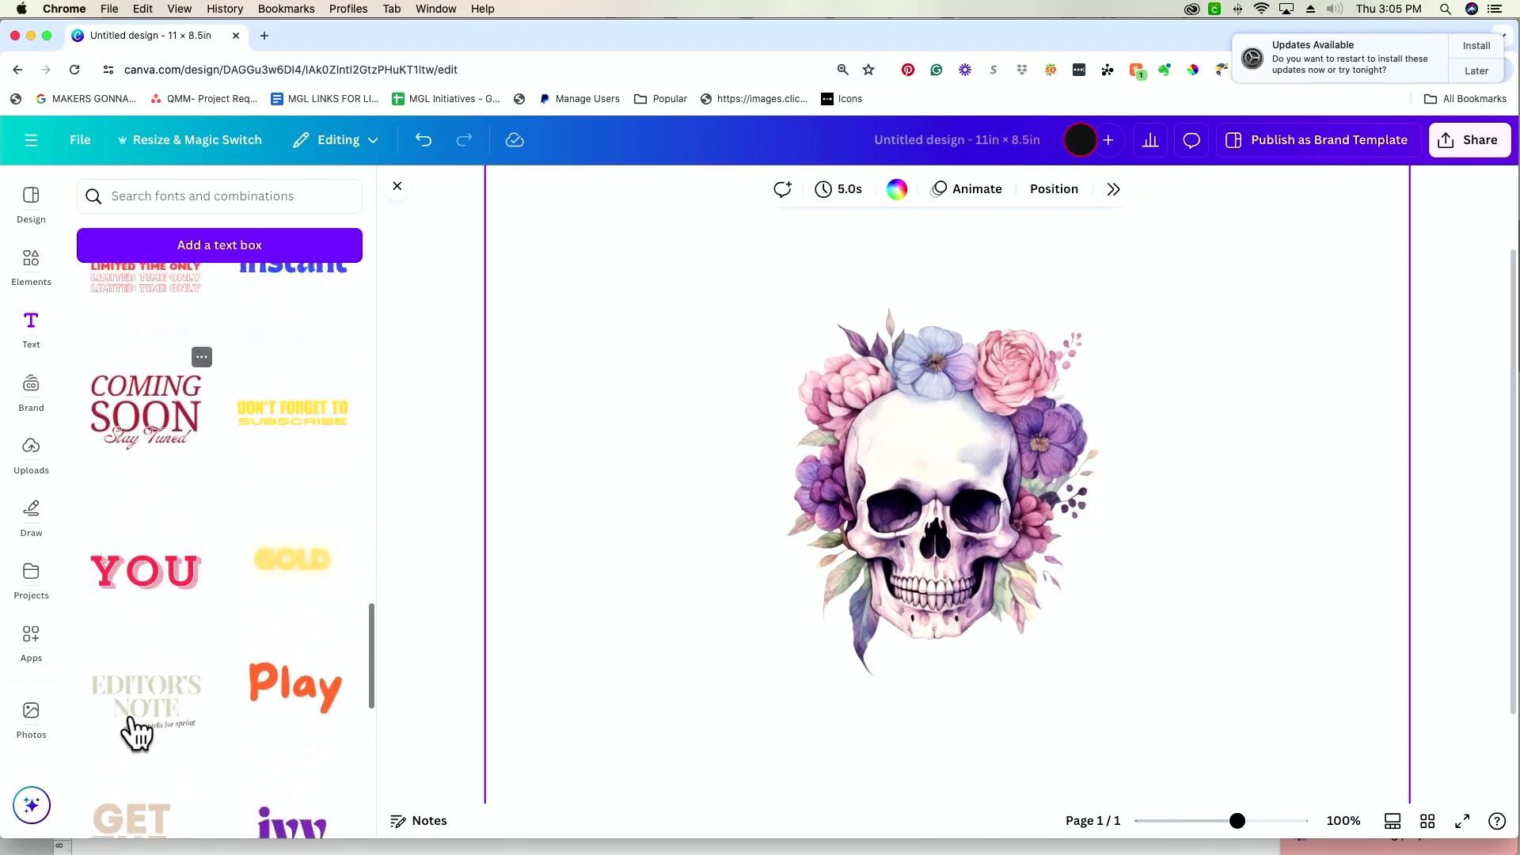
pyautogui.scroll(2, 141, 709)
pyautogui.scroll(6, 139, 701)
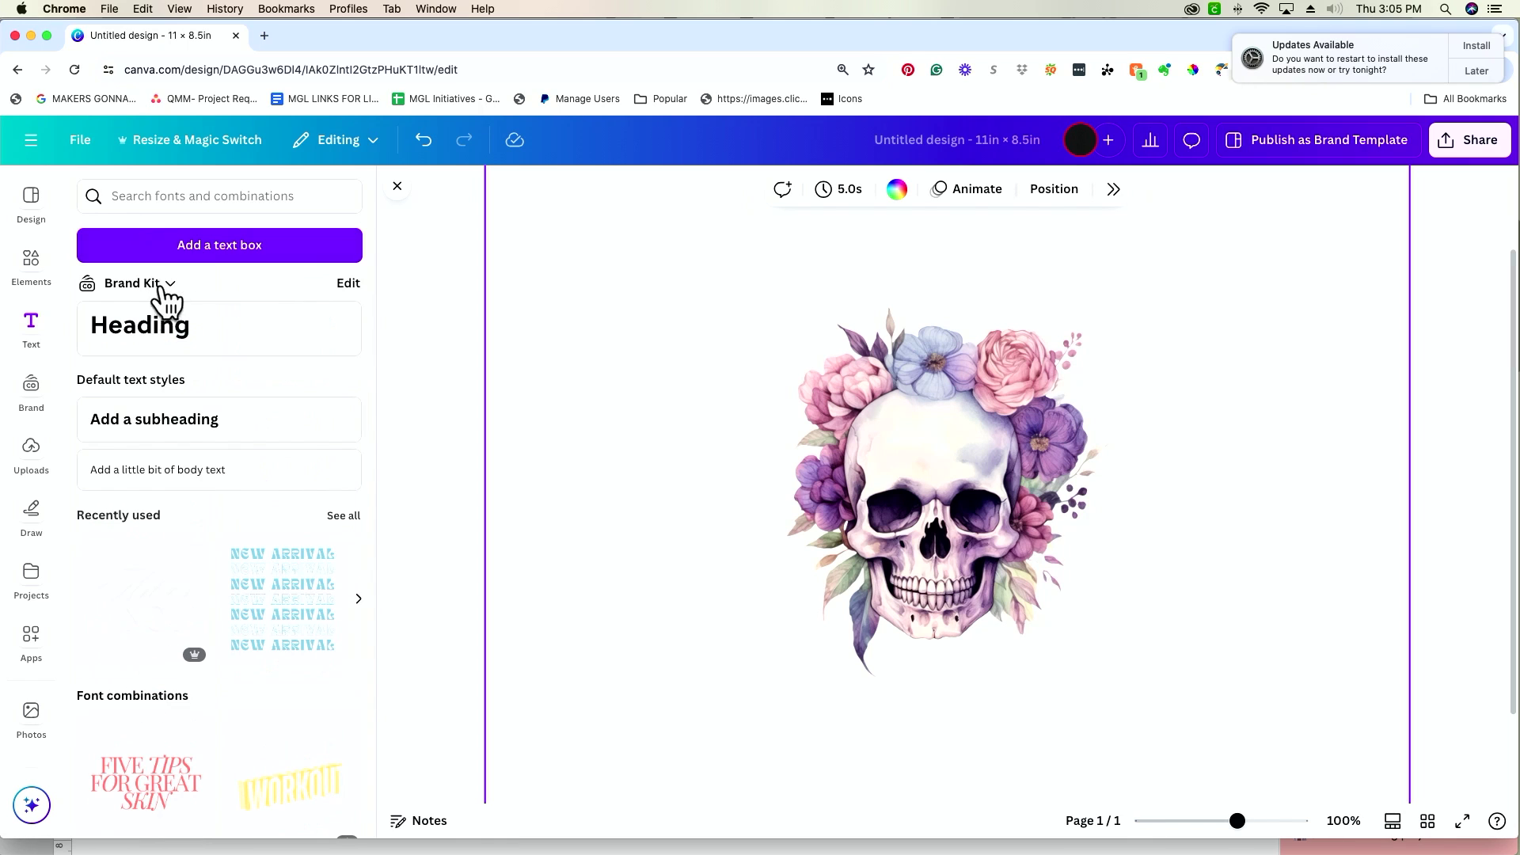
# - Add a text box reading 'til death do us', enlarge it to size 45.4 and place it above the skull
pyautogui.click(201, 250)
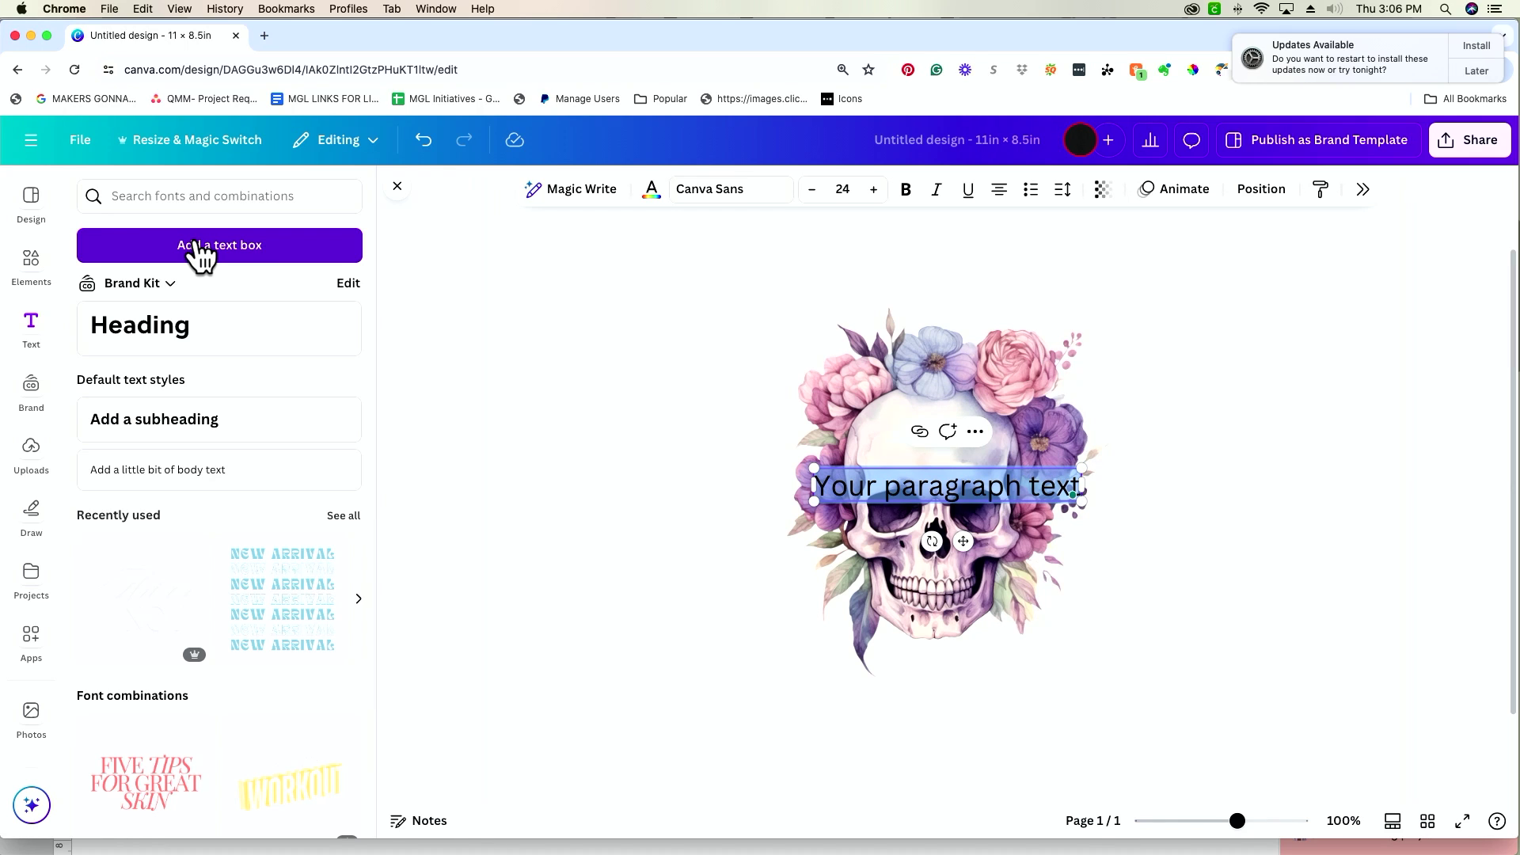
pyautogui.write("'til death")
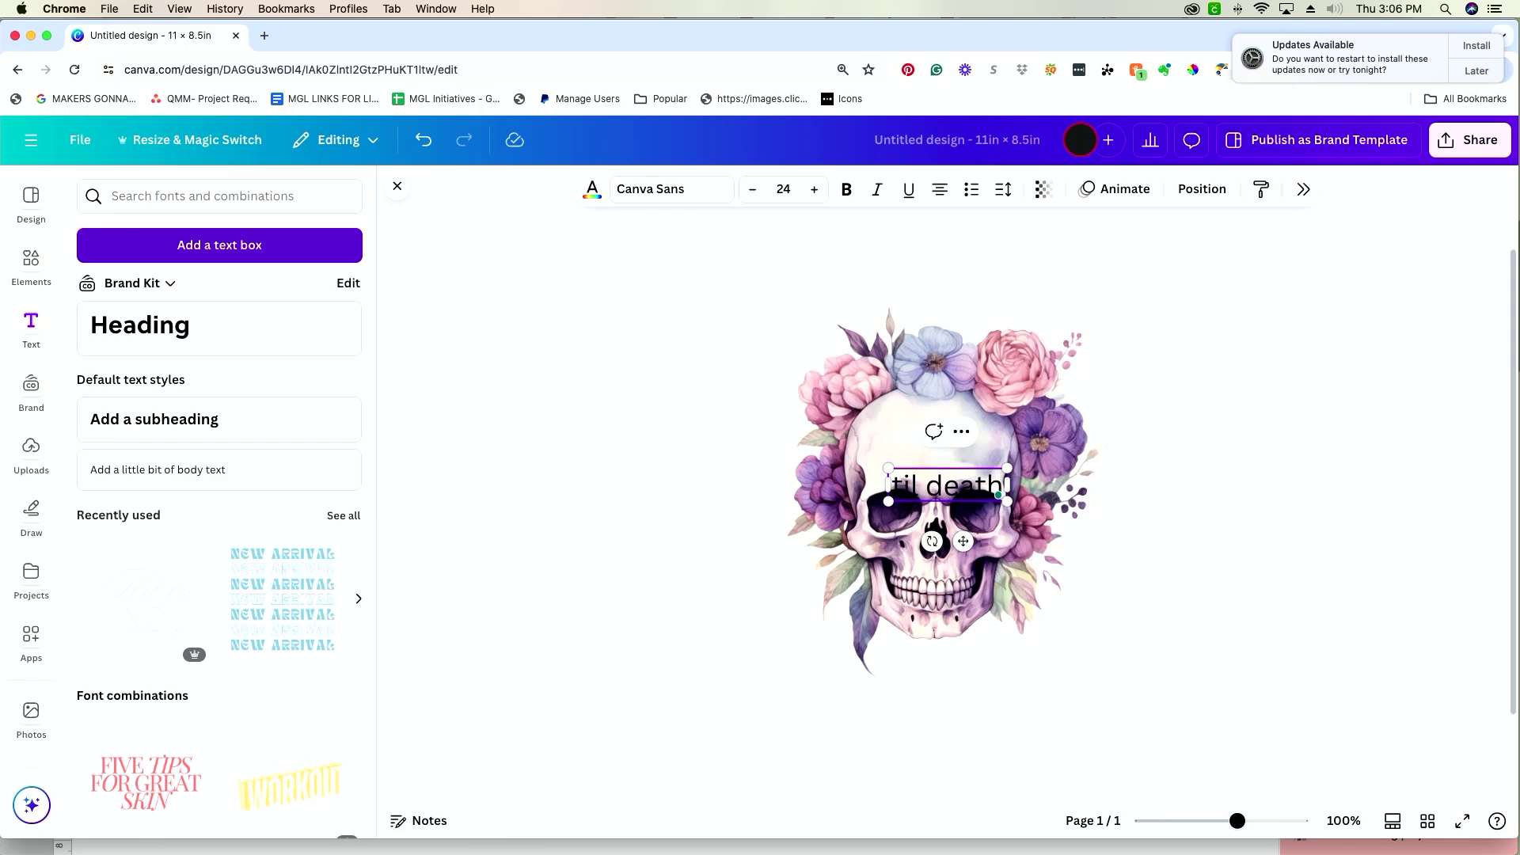
pyautogui.write(' do us')
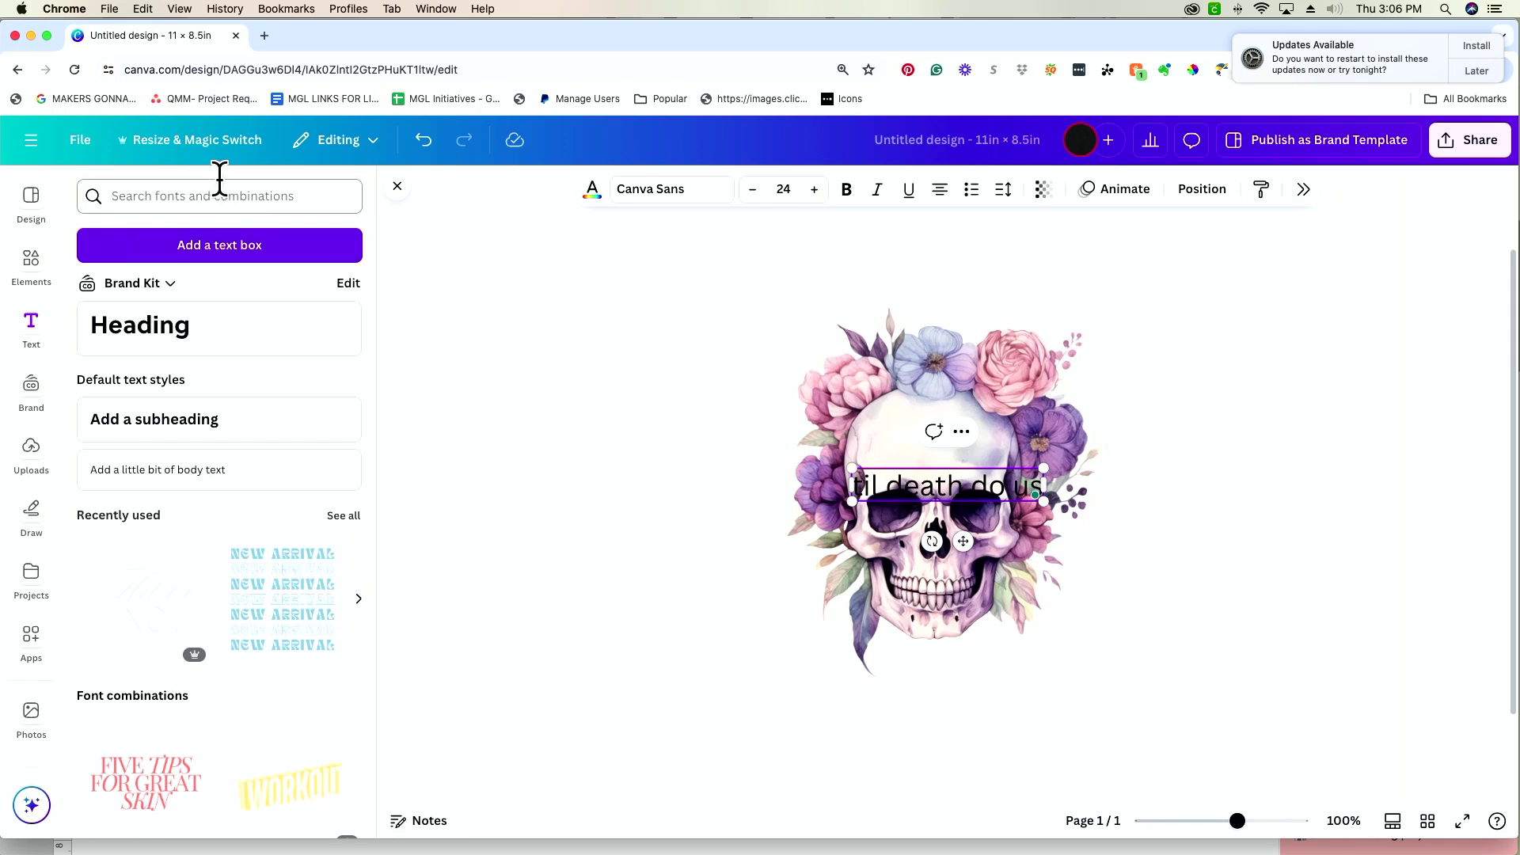
pyautogui.moveTo(852, 468); pyautogui.dragTo(661, 448)
pyautogui.click(661, 448)
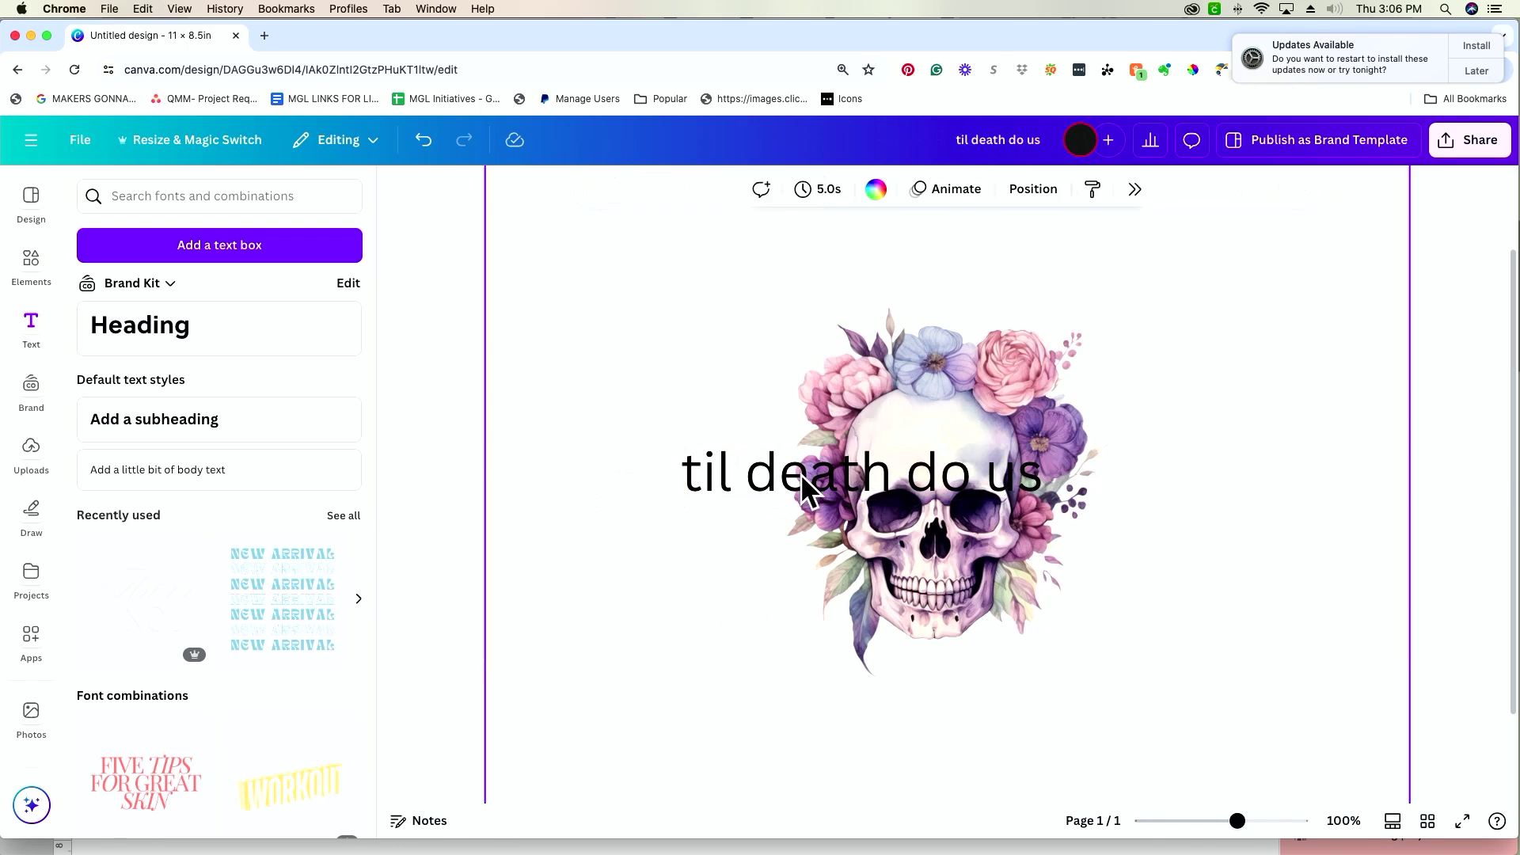
pyautogui.moveTo(822, 456); pyautogui.dragTo(910, 260)
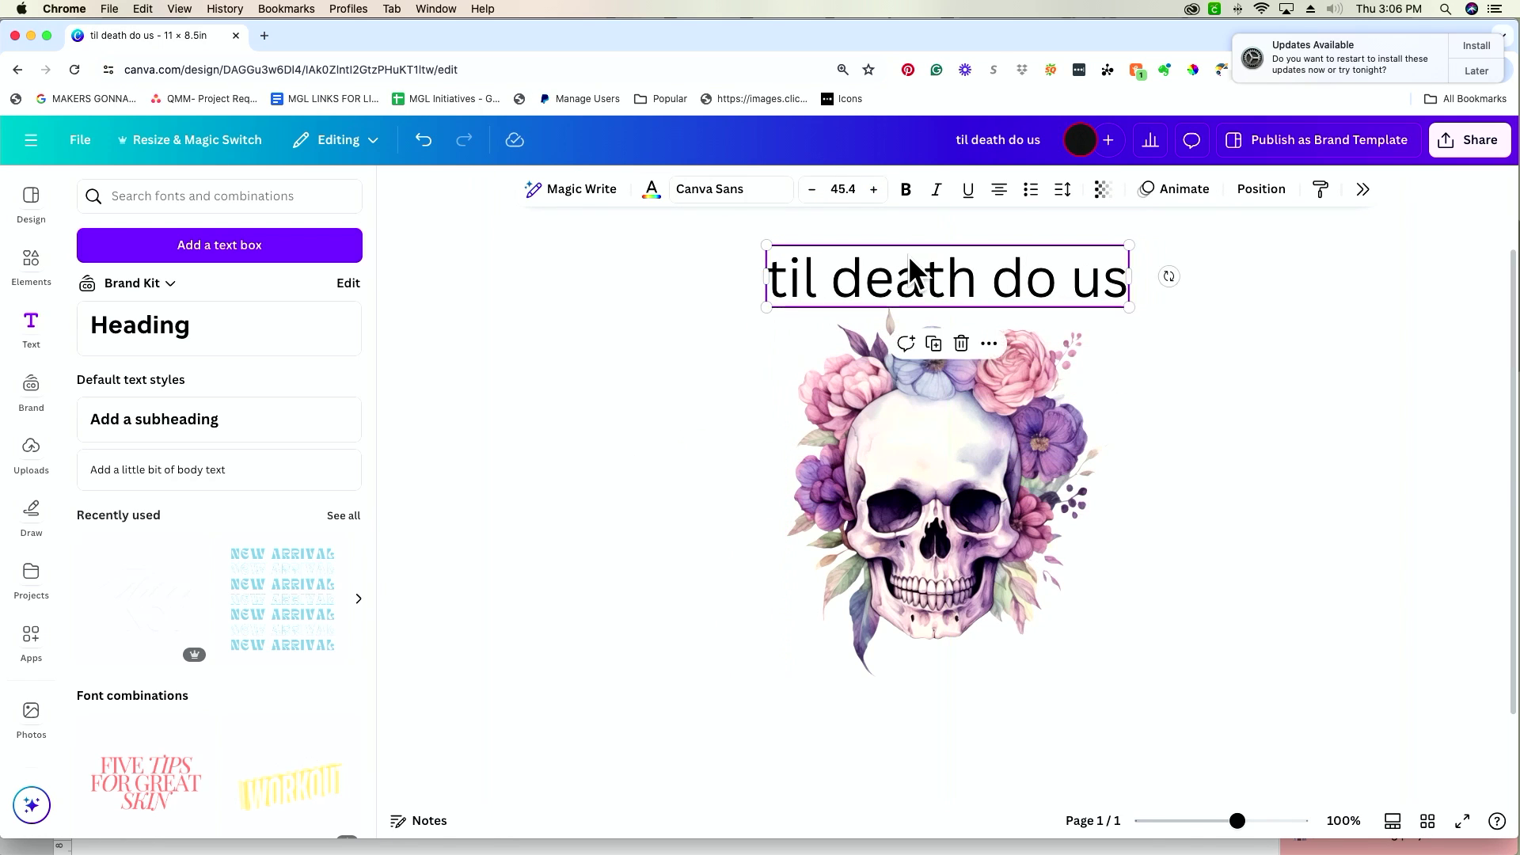
# - Set the 'til death do us' text to Aston Script Bold from the full font list
pyautogui.click(752, 212)
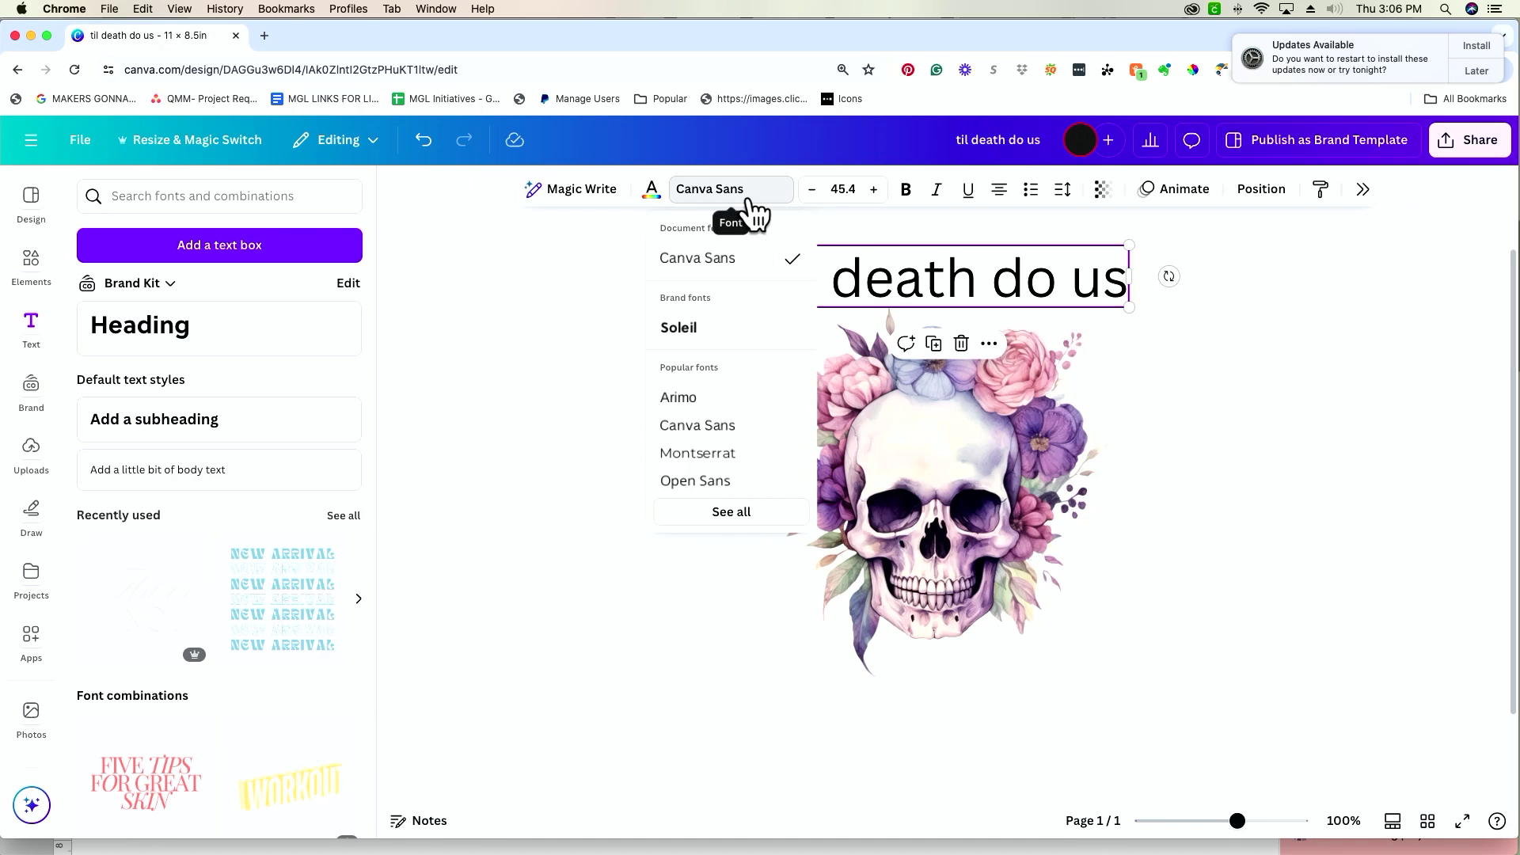
pyautogui.click(730, 510)
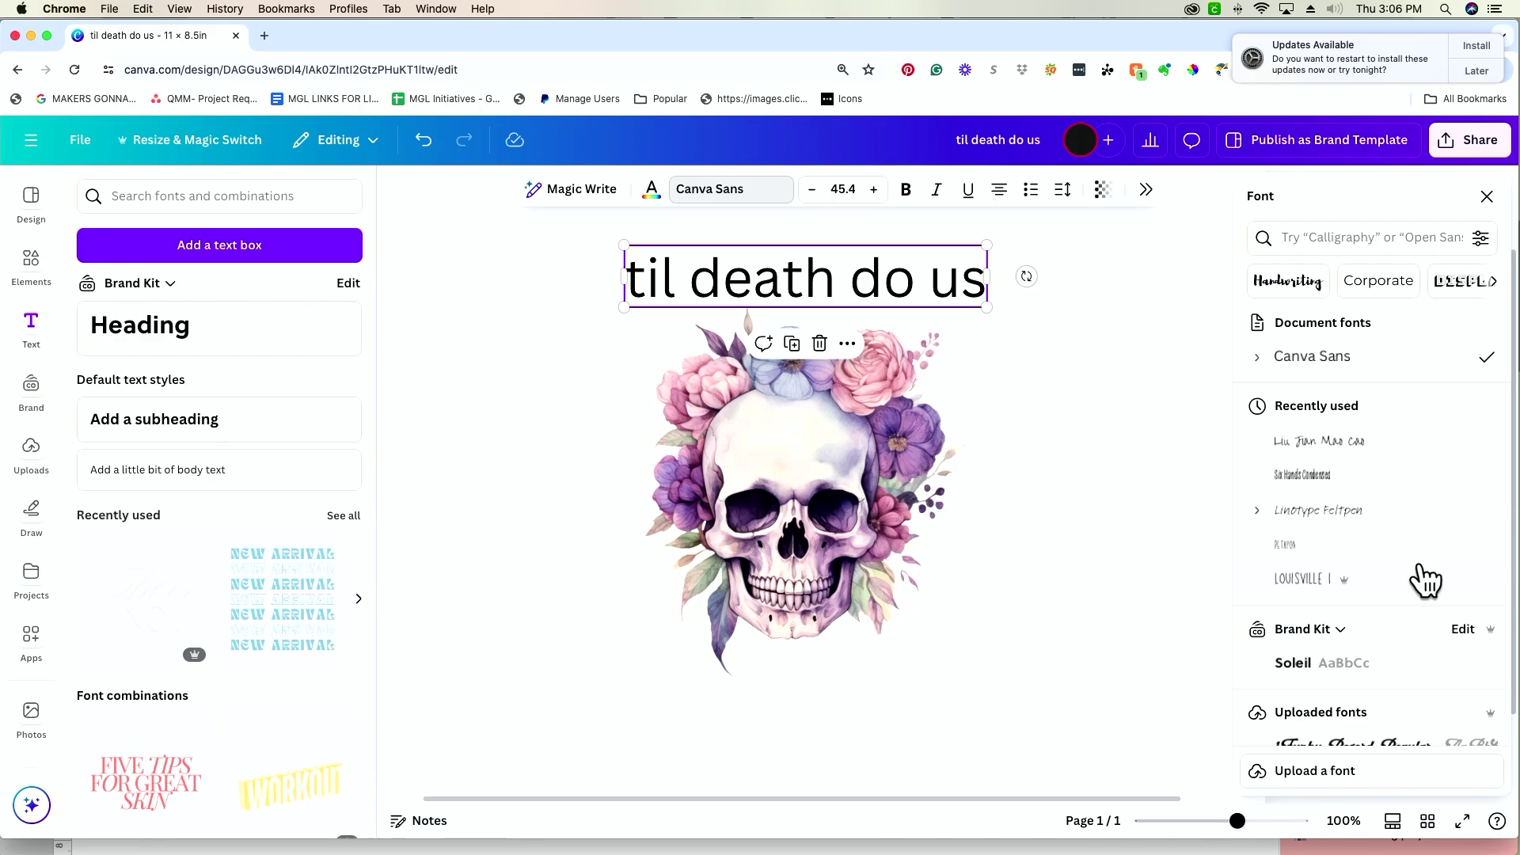
pyautogui.scroll(-5, 1425, 580)
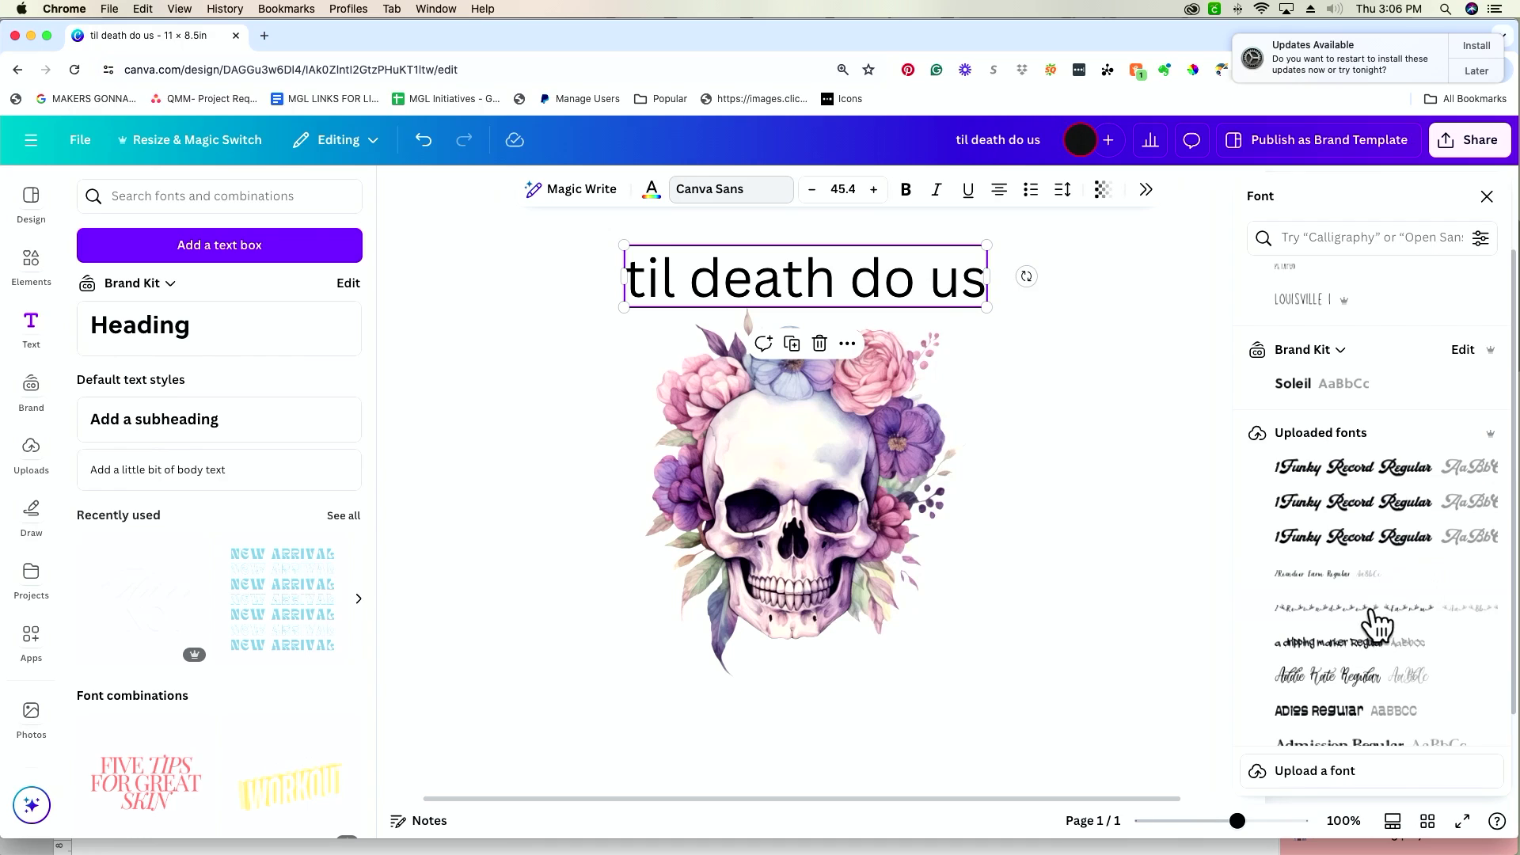
pyautogui.scroll(-2, 1378, 649)
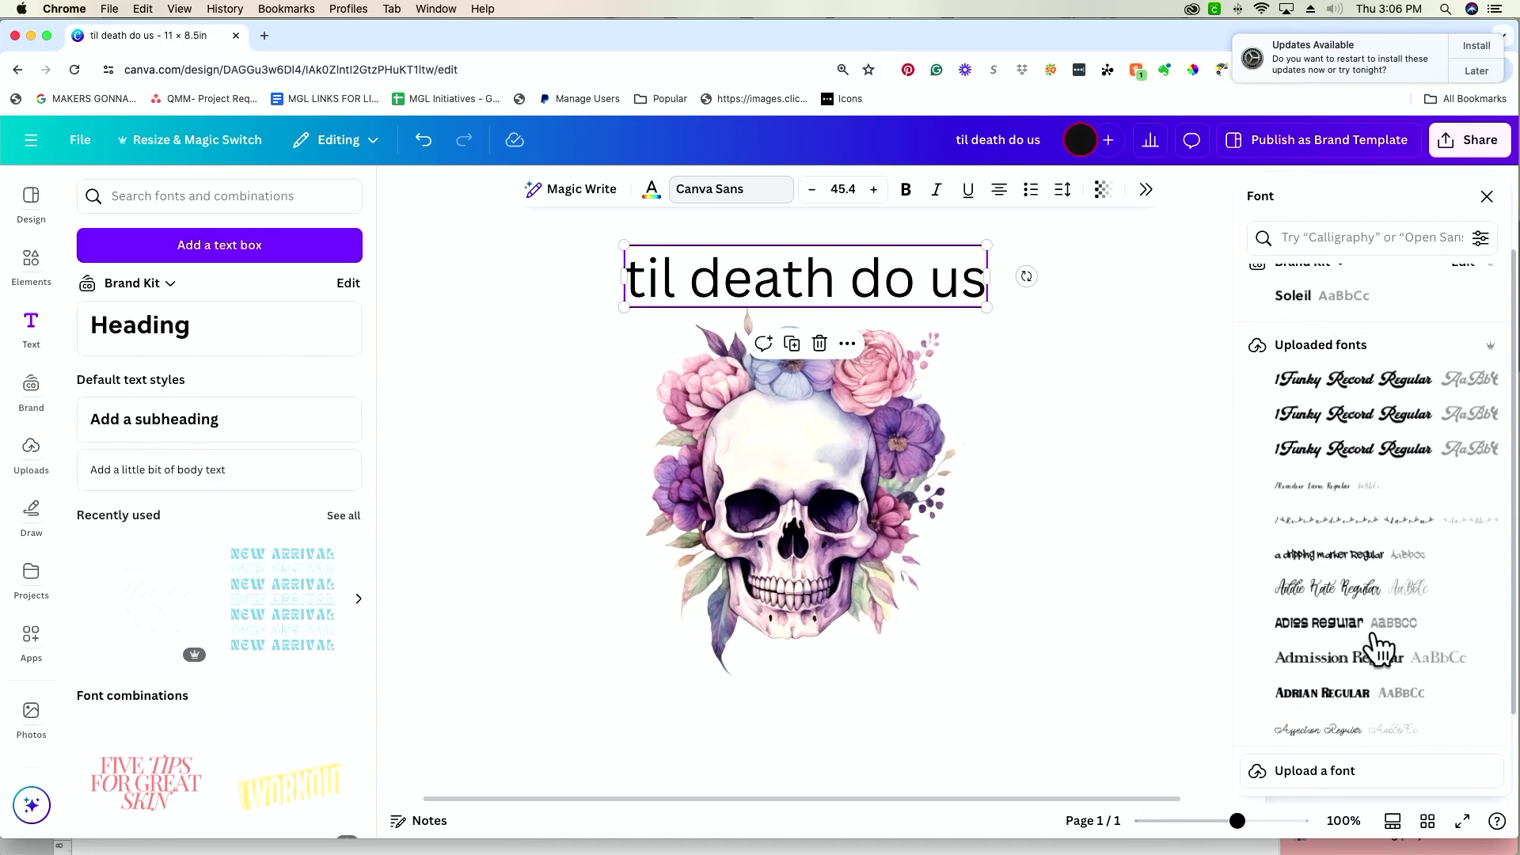
pyautogui.scroll(-2, 1377, 649)
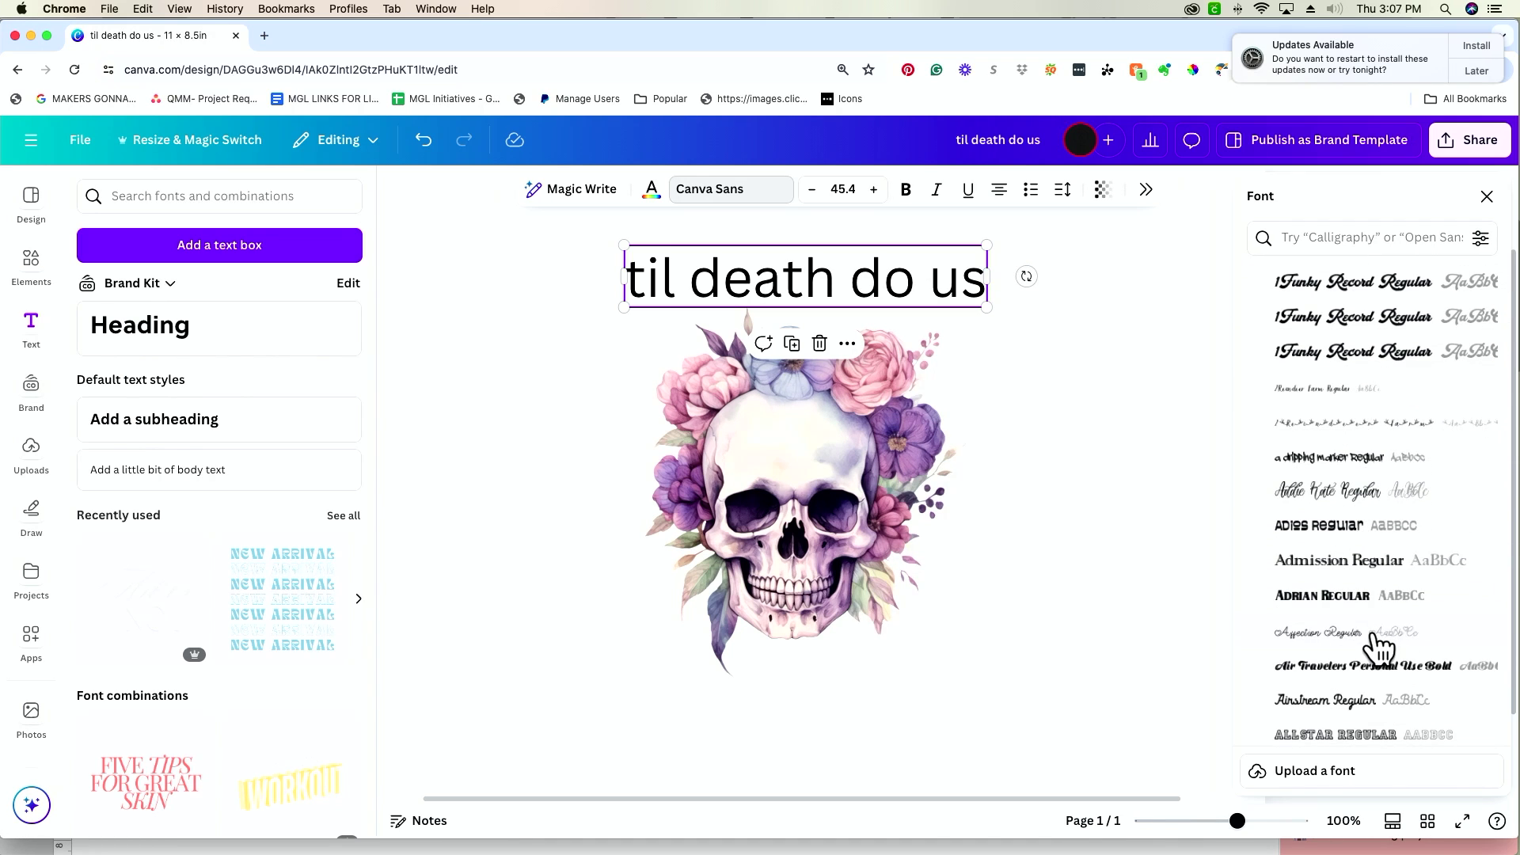
pyautogui.click(1378, 647)
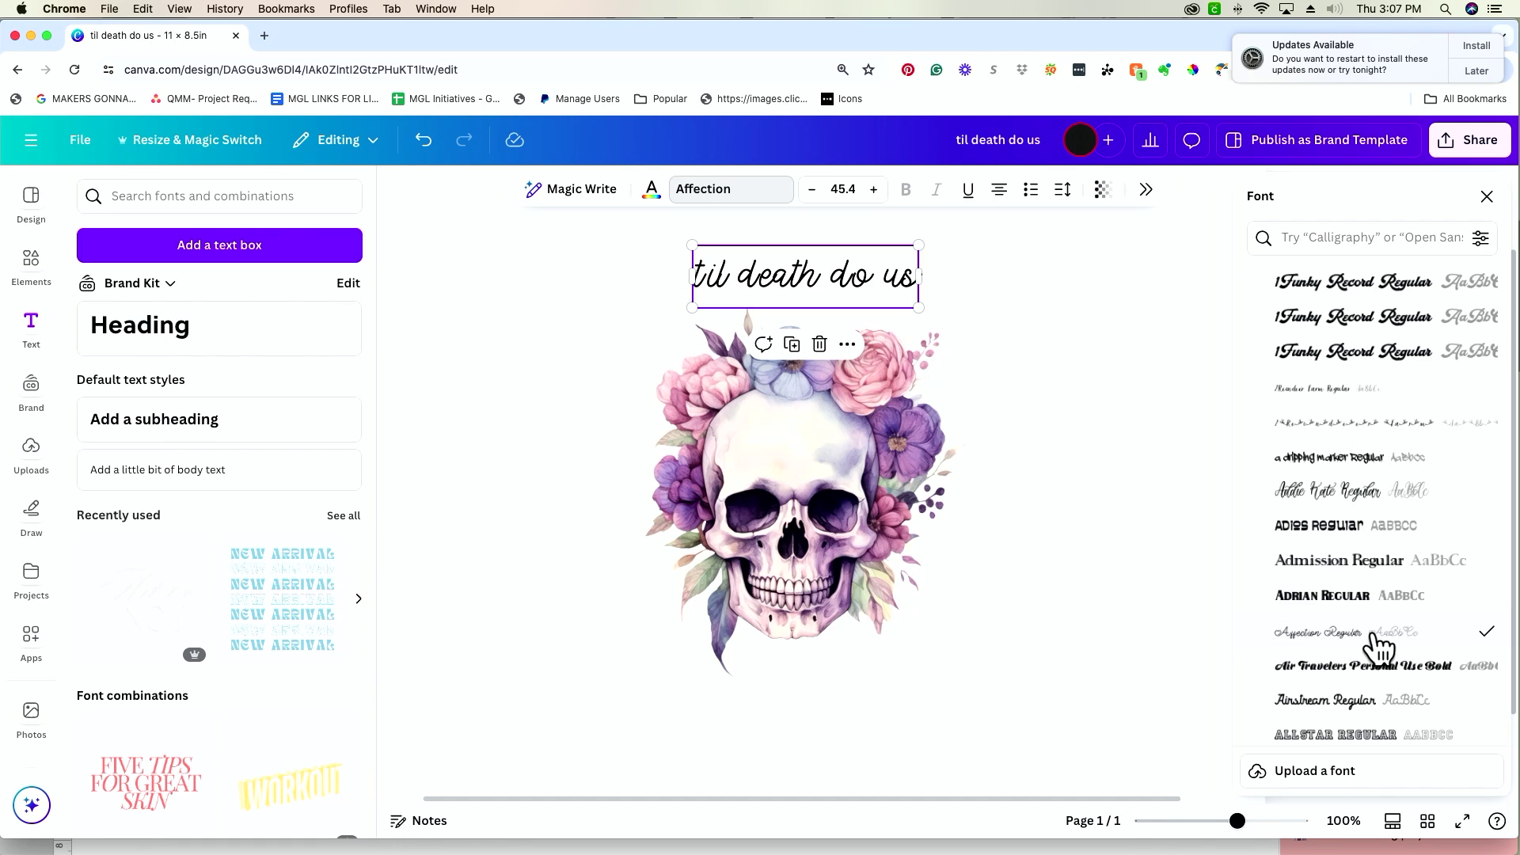
pyautogui.scroll(-6, 1378, 645)
pyautogui.click(1358, 614)
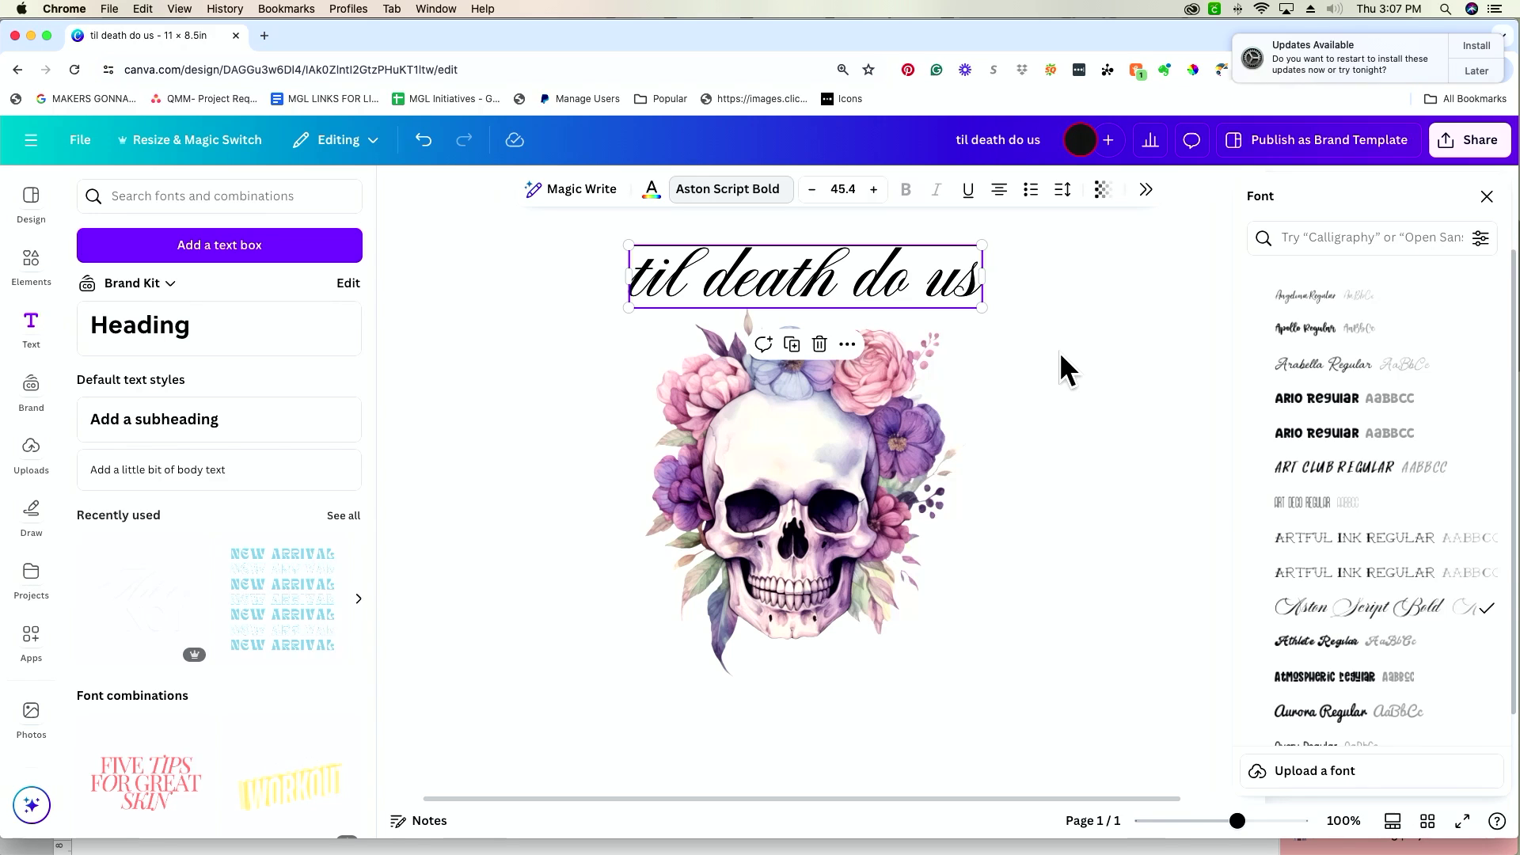
# - Duplicate the title below the skull as a 'party' box, then delete that separate box
pyautogui.moveTo(879, 279); pyautogui.dragTo(873, 709)
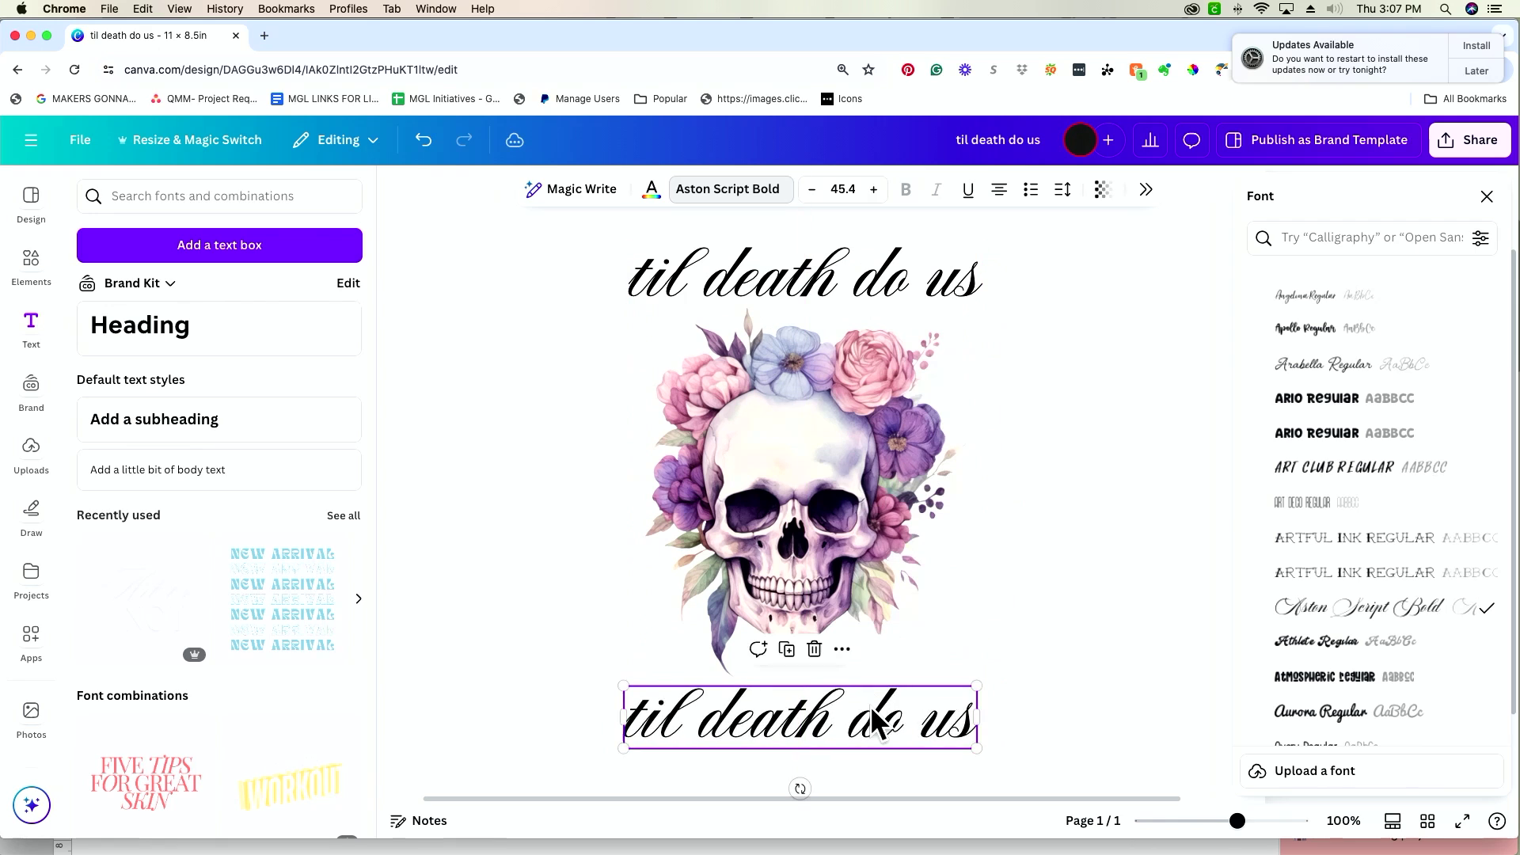
pyautogui.doubleClick(871, 707)
pyautogui.write('party')
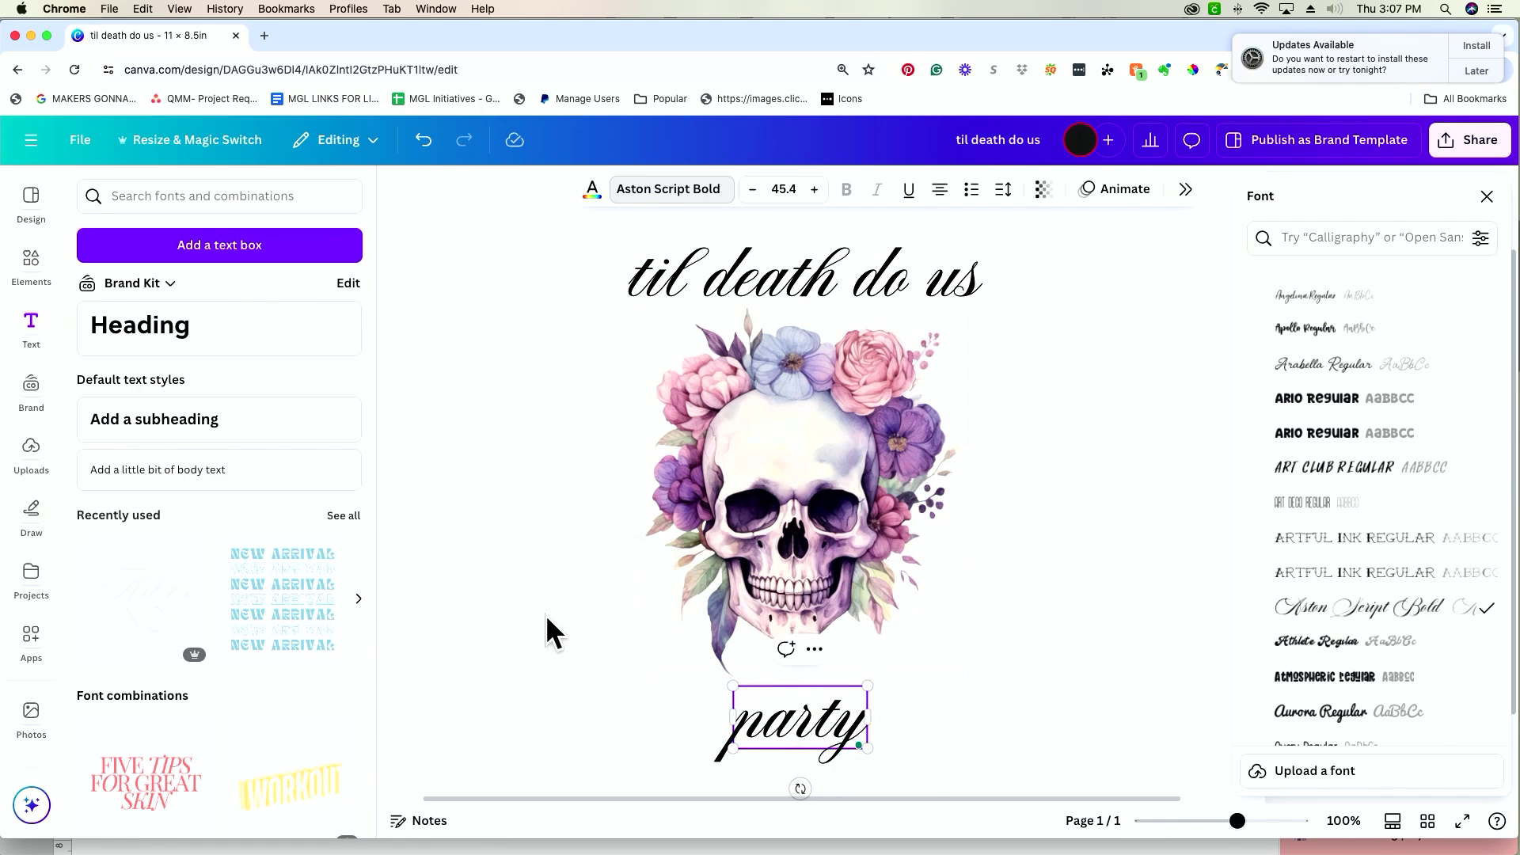
pyautogui.press('Escape')
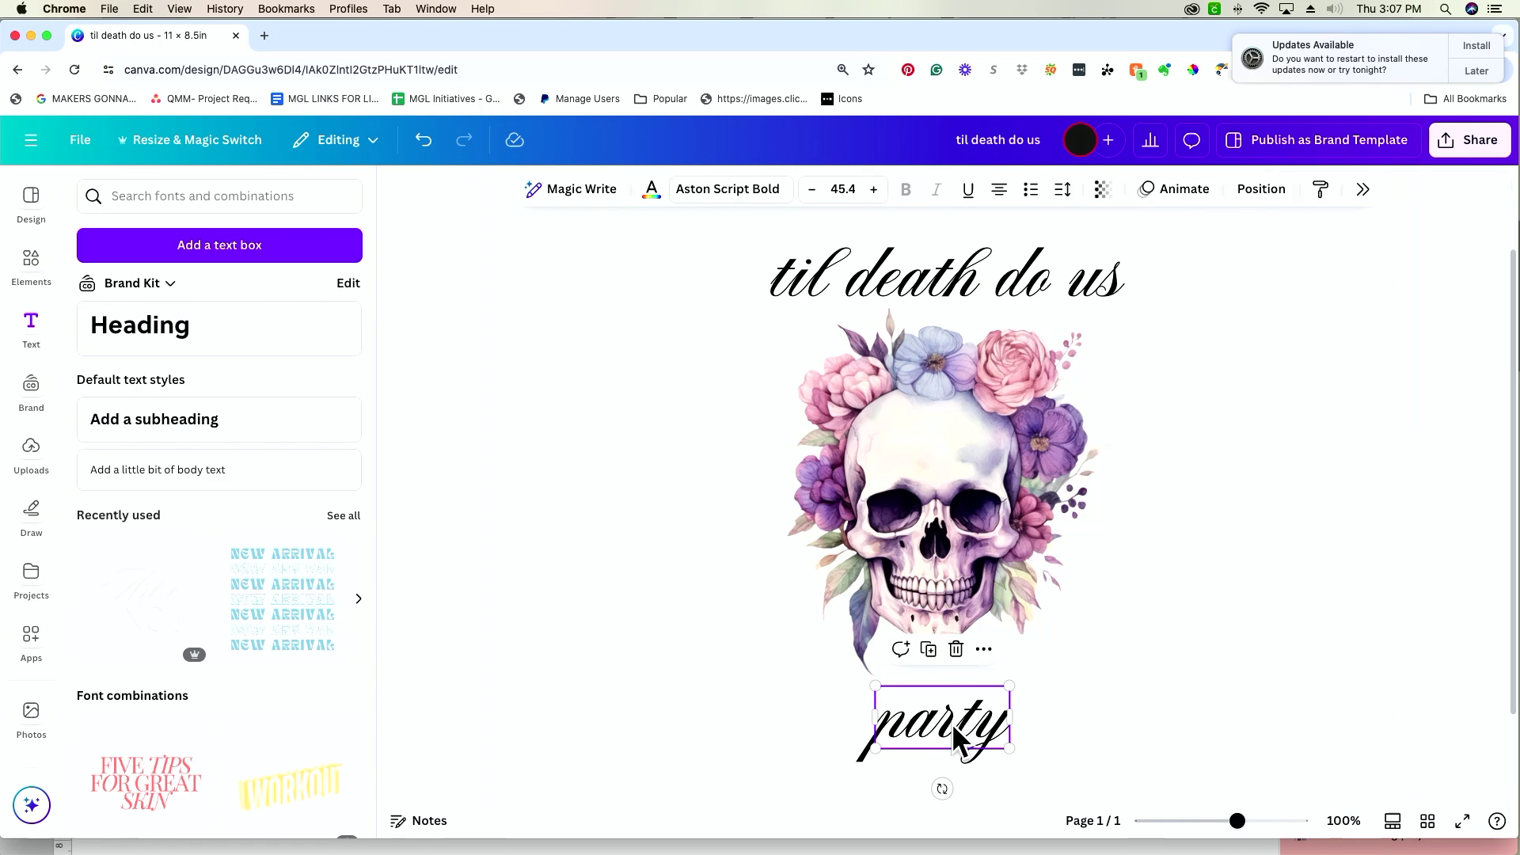
pyautogui.press('Delete')
# - Extend the title to 'til death do us party' at size 36.1, centred above the skull
pyautogui.click(1122, 305)
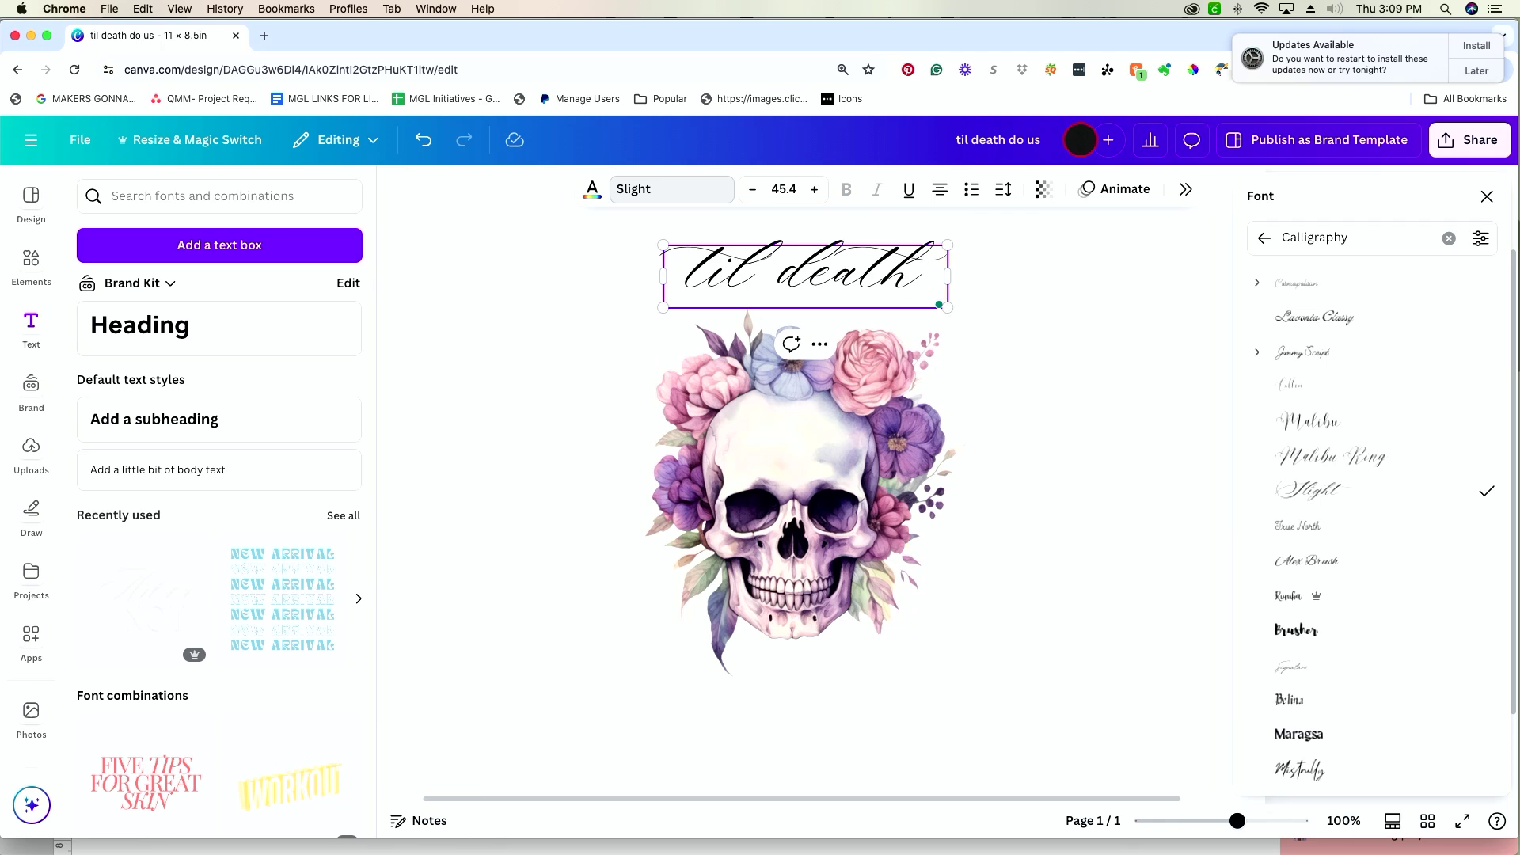
pyautogui.write('do us')
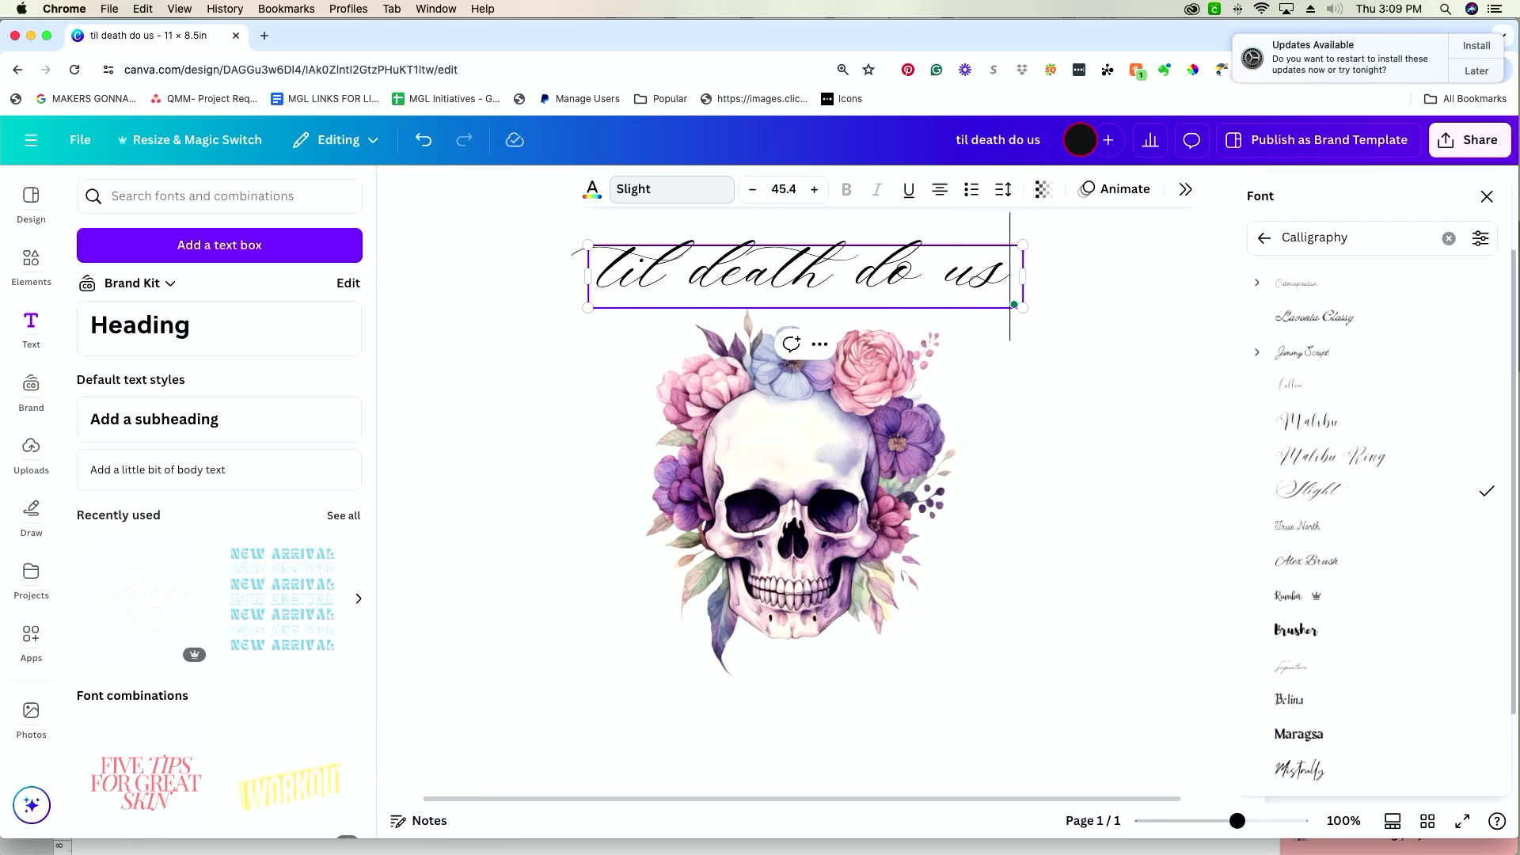
pyautogui.write(' party')
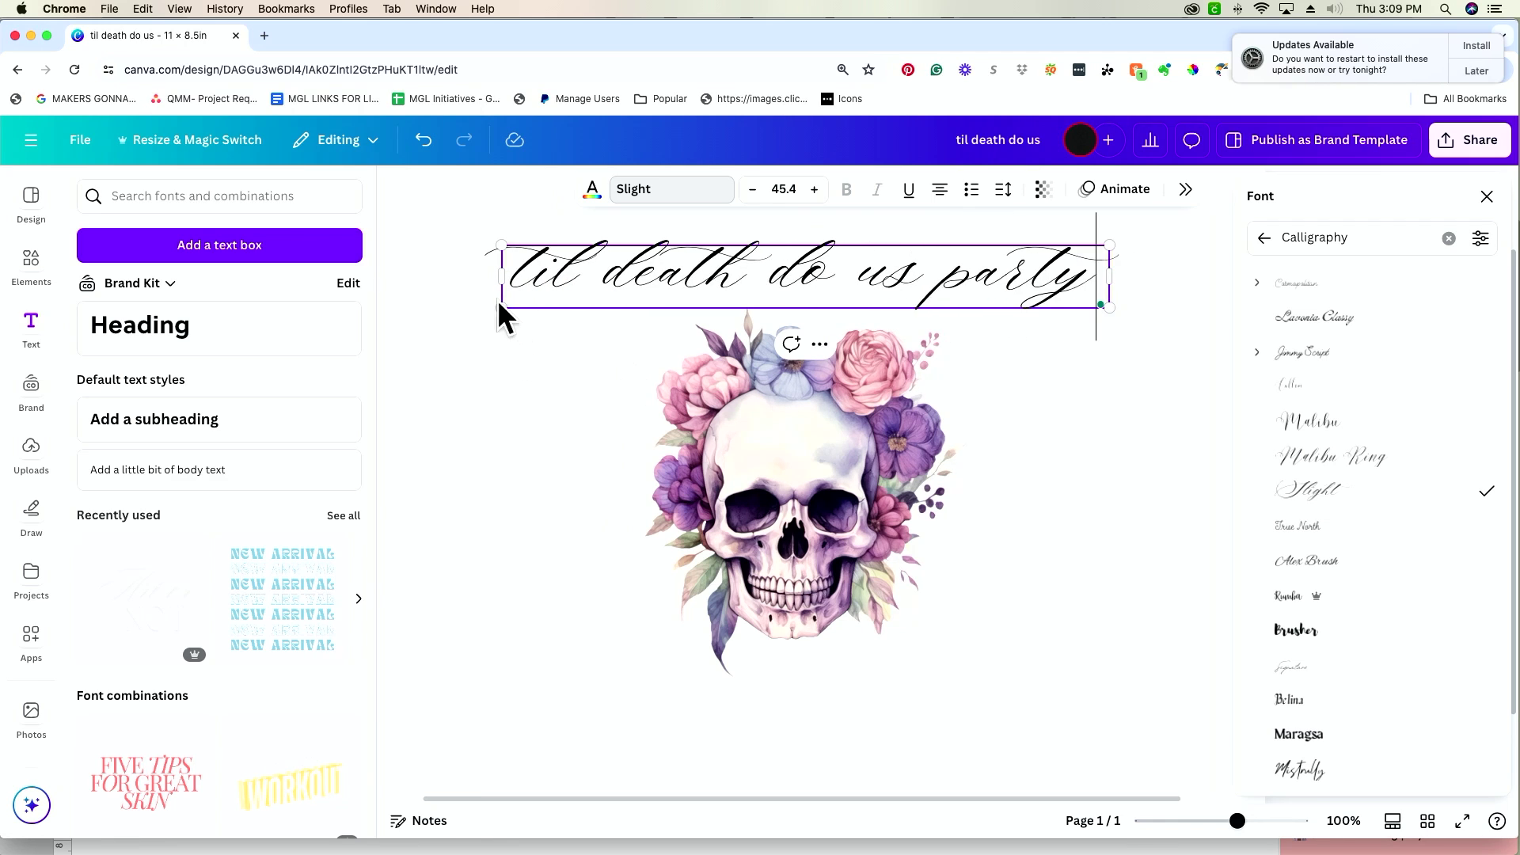
pyautogui.moveTo(501, 308); pyautogui.dragTo(625, 296)
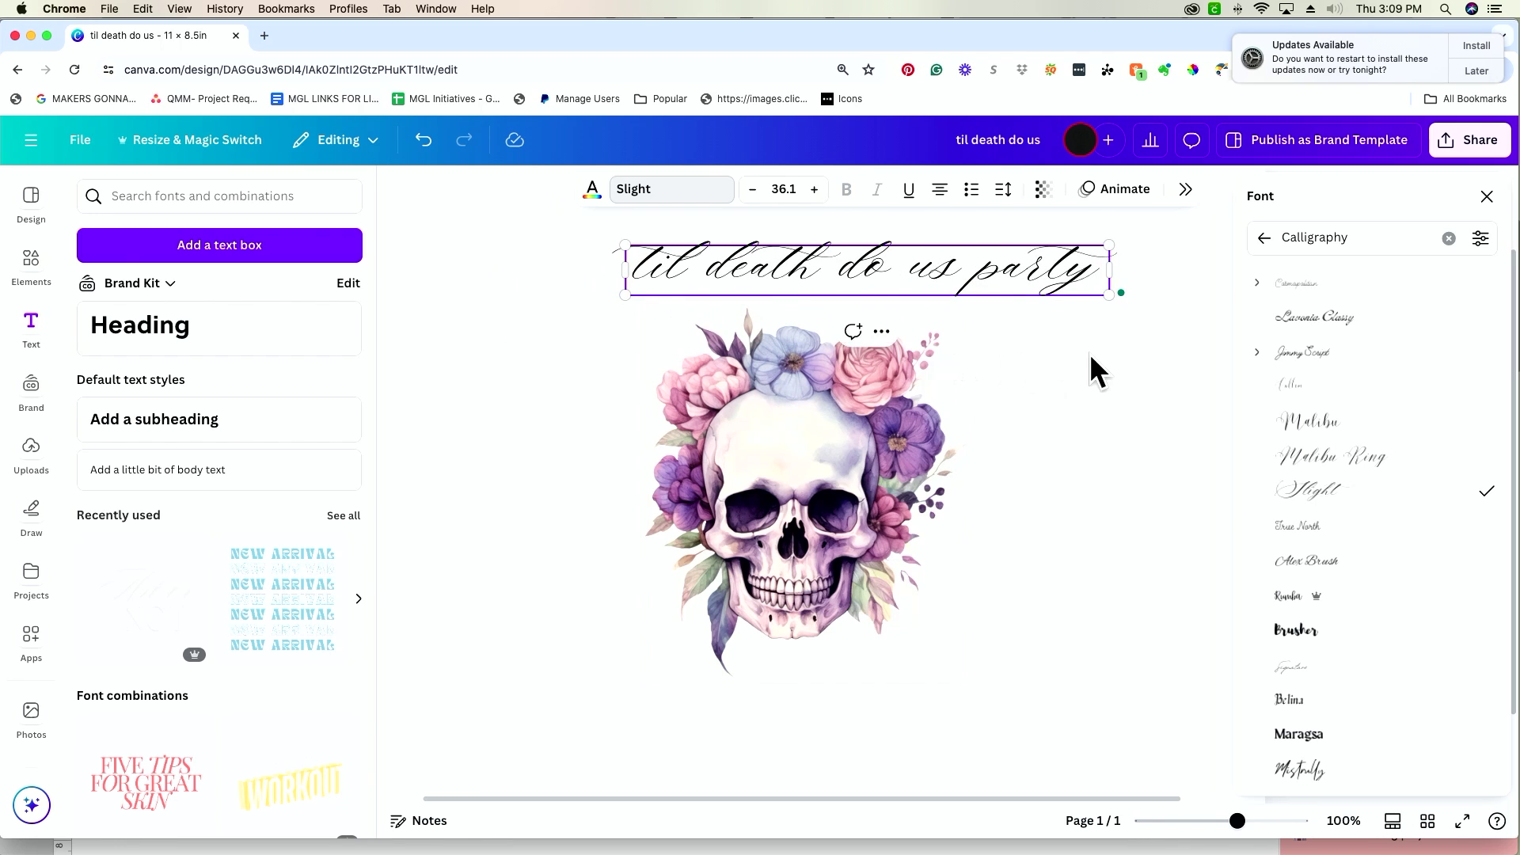
pyautogui.click(1091, 368)
pyautogui.moveTo(1059, 282); pyautogui.dragTo(1027, 282)
# - Type the honoree's name with 'Bach Bash' below the skull and duplicate it as a '2024' line
pyautogui.write("tLauren'")
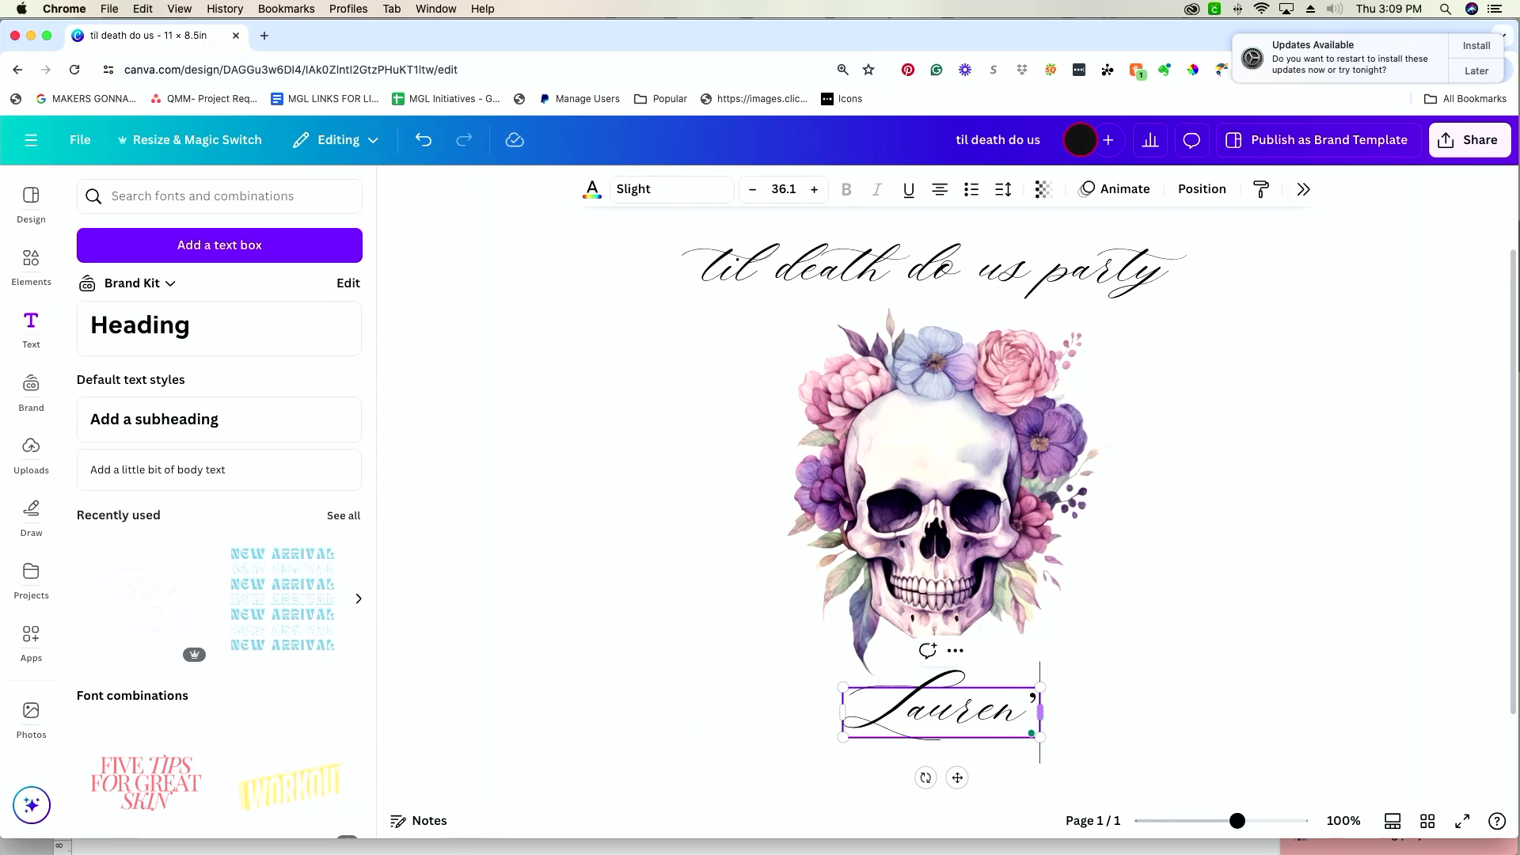
pyautogui.write('s Bach Ba')
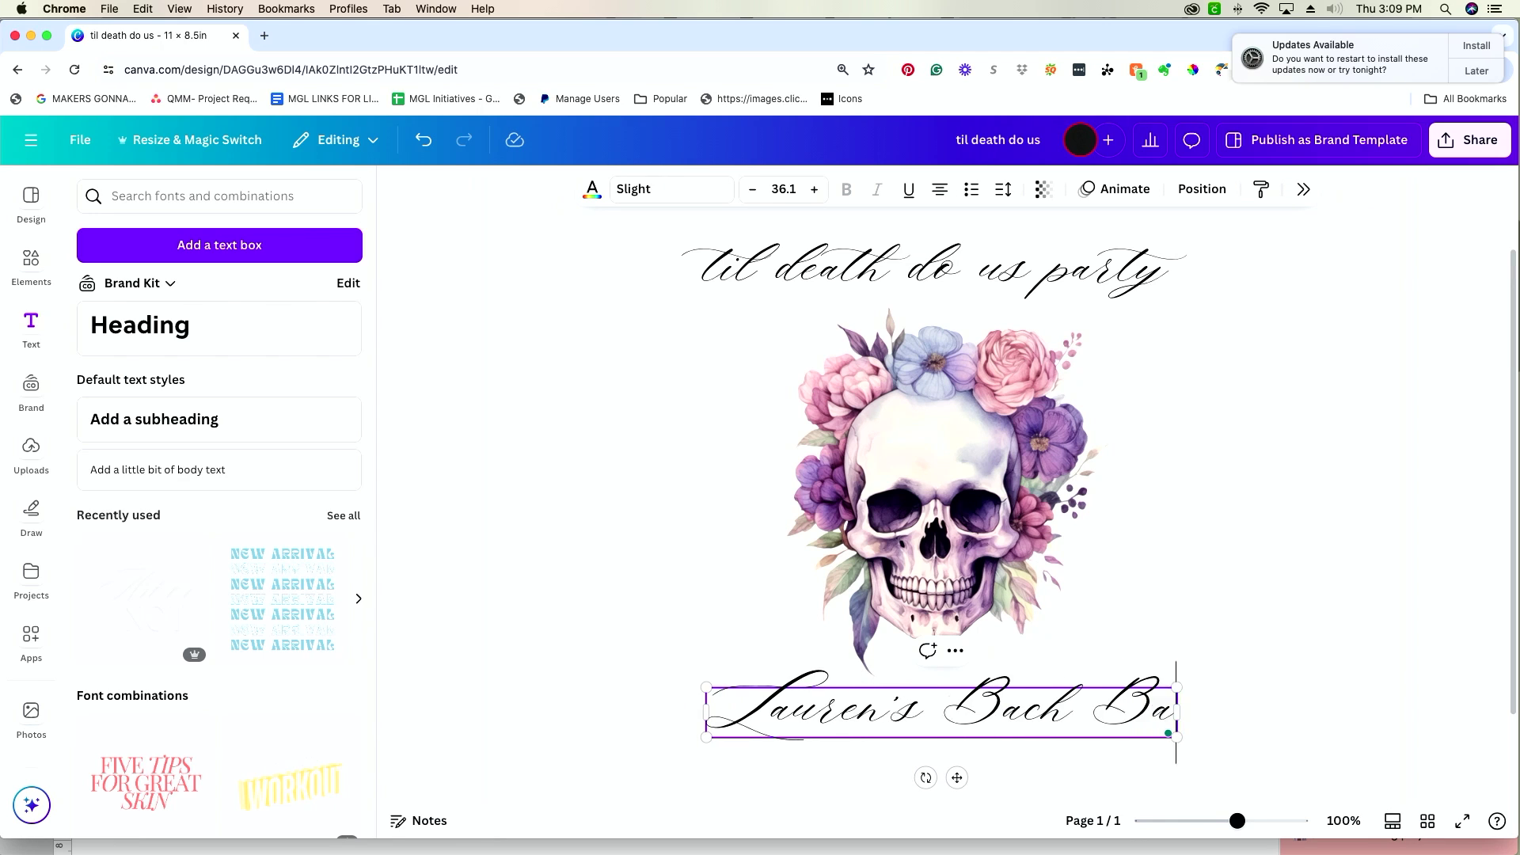
pyautogui.write('sh')
pyautogui.click(1155, 532)
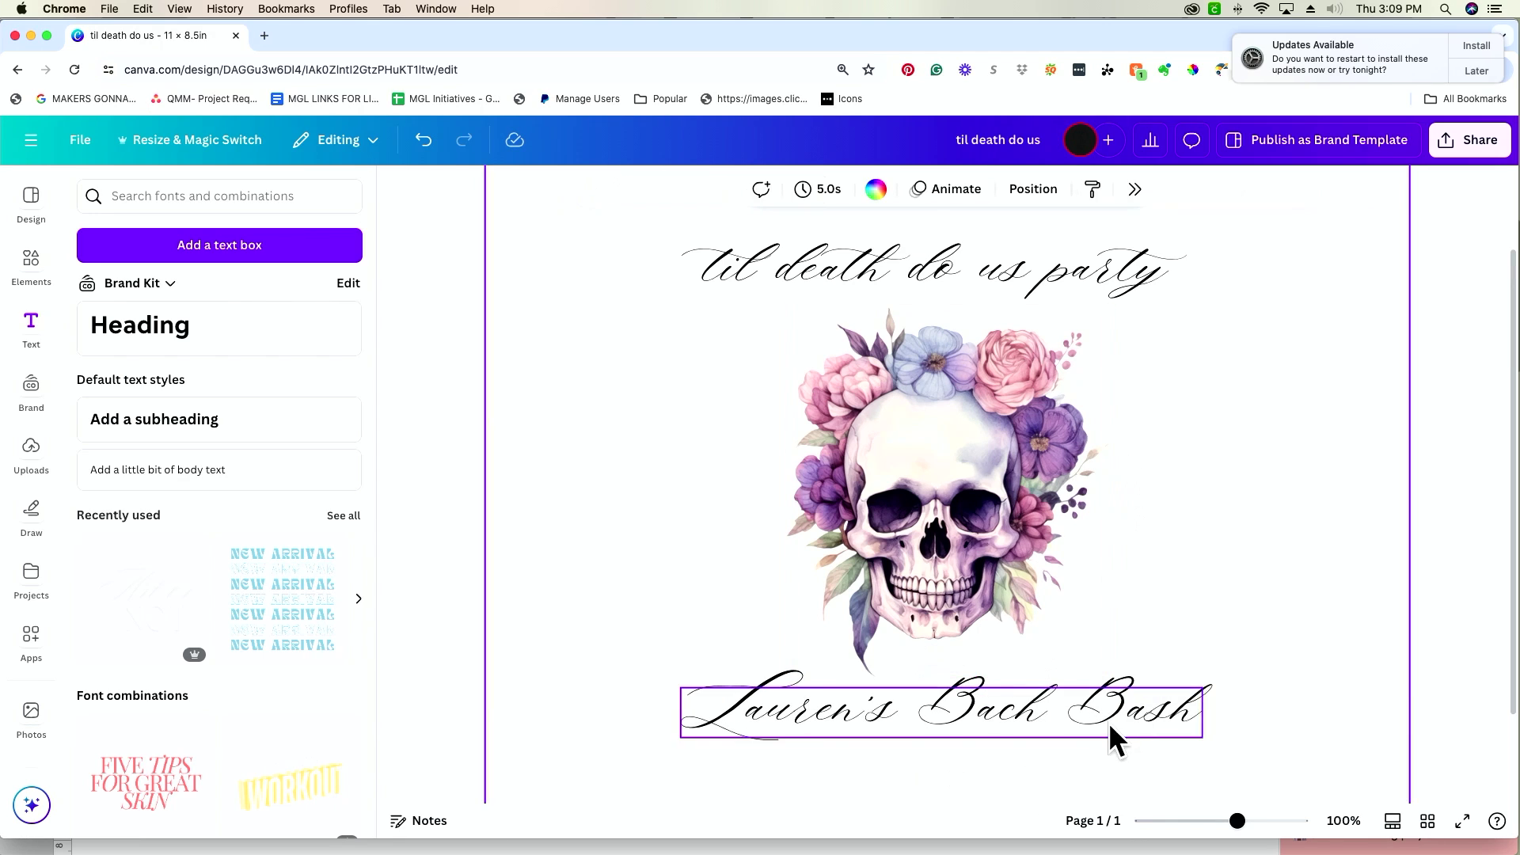
pyautogui.click(1112, 733)
pyautogui.click(928, 649)
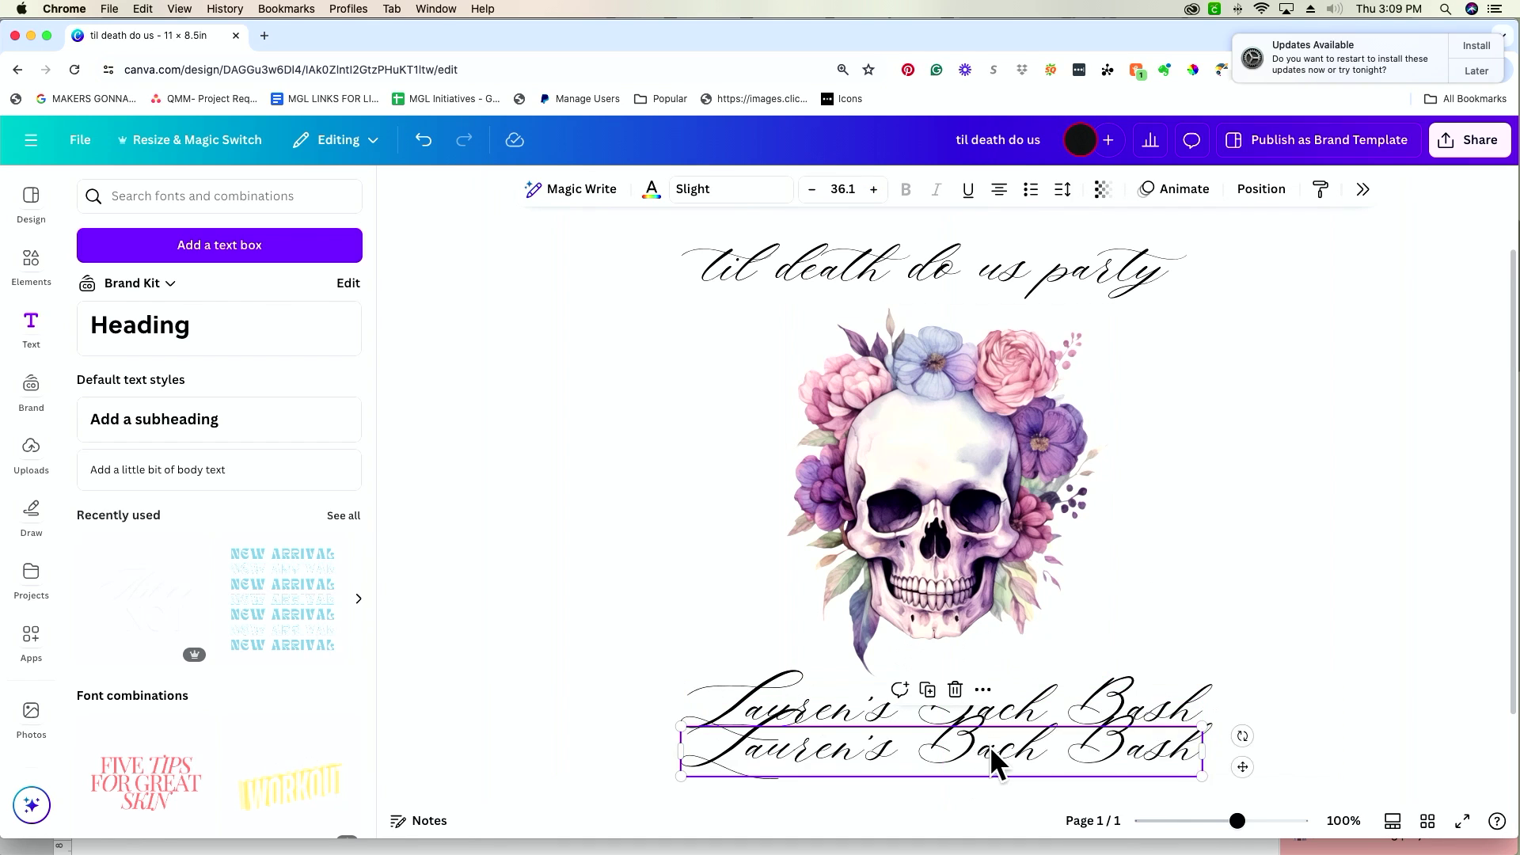
pyautogui.doubleClick(993, 760)
pyautogui.write('2024')
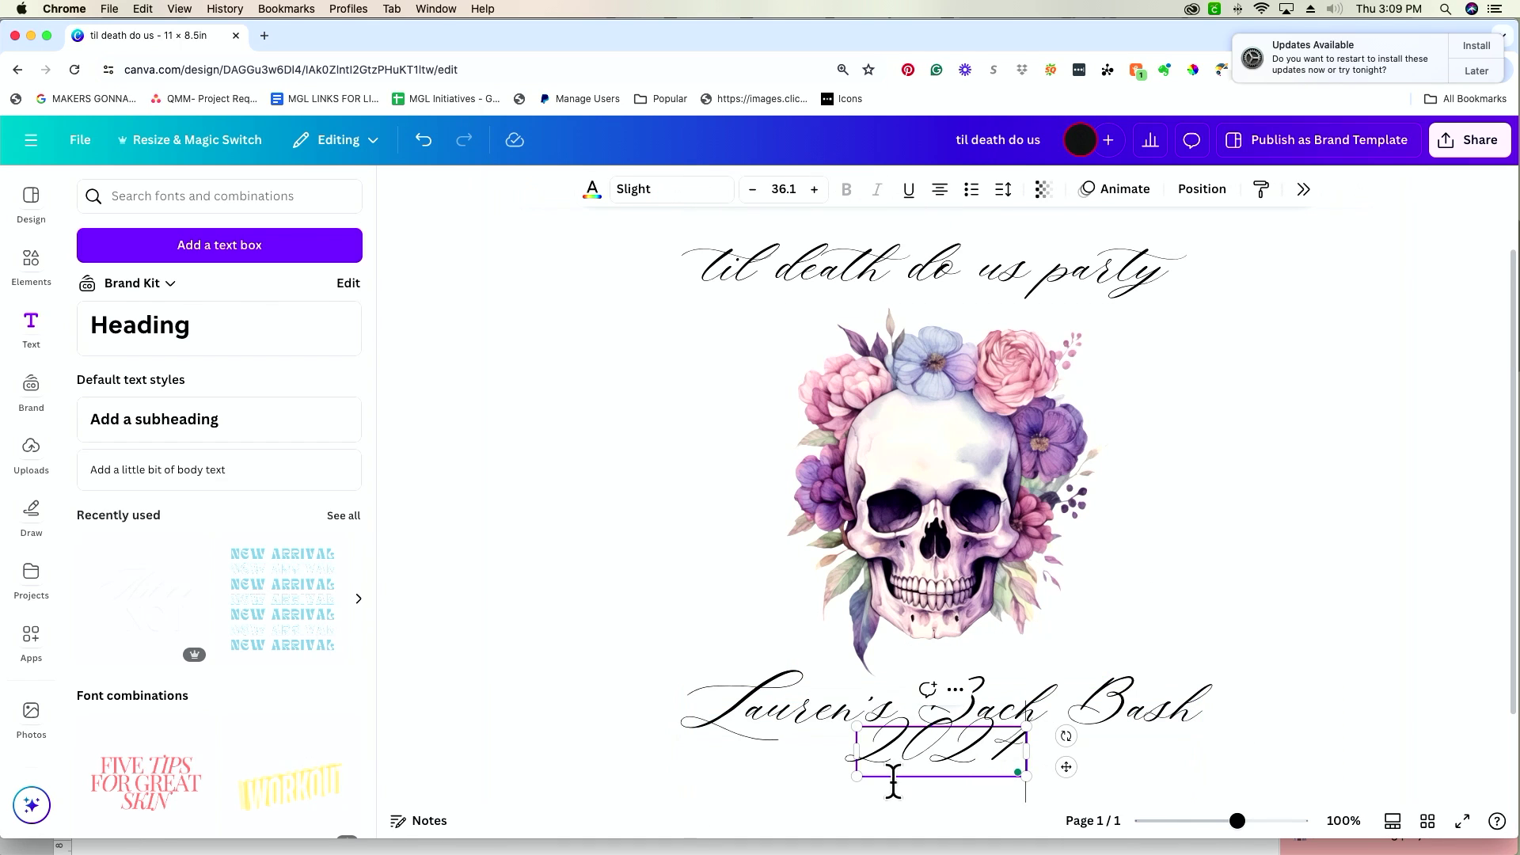
# - Centre the name line and '2024' line, and undo an accidental shift of the skull
pyautogui.click(906, 696)
pyautogui.moveTo(1144, 712); pyautogui.dragTo(1141, 684)
pyautogui.click(1014, 756)
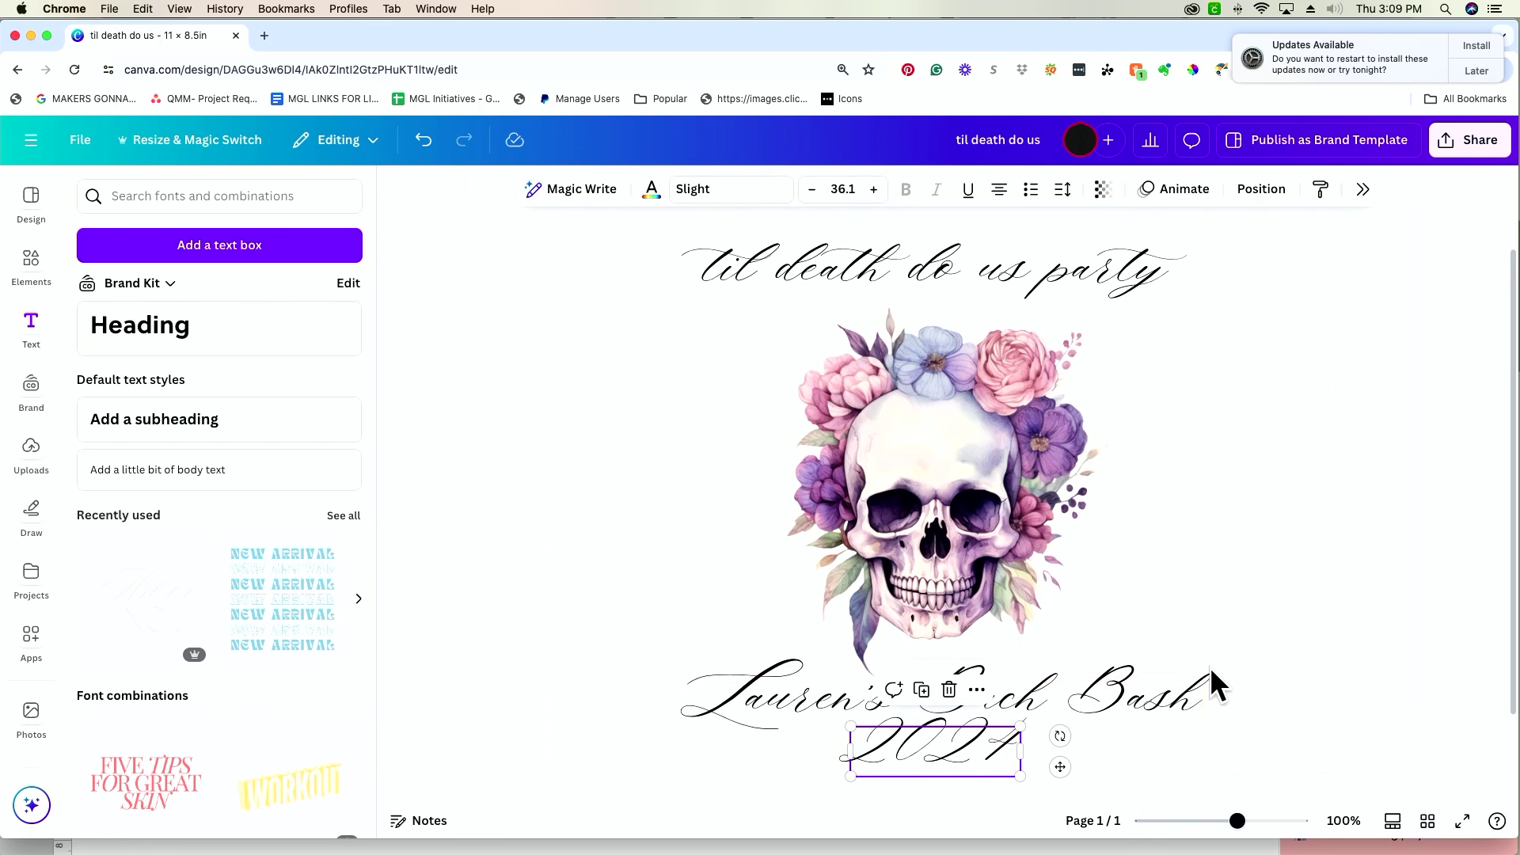
pyautogui.click(1190, 588)
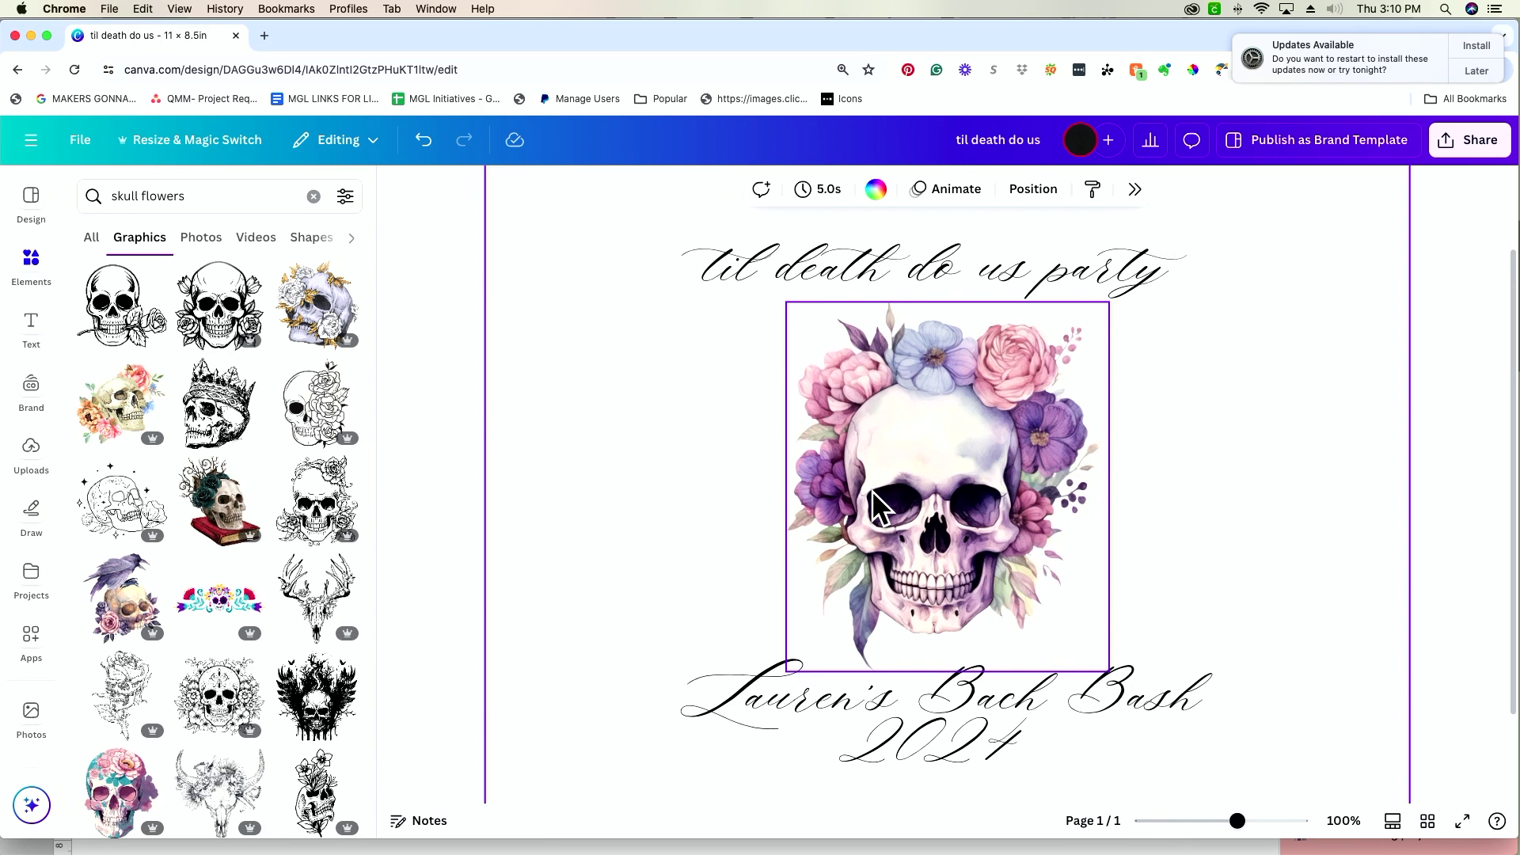
pyautogui.click(872, 490)
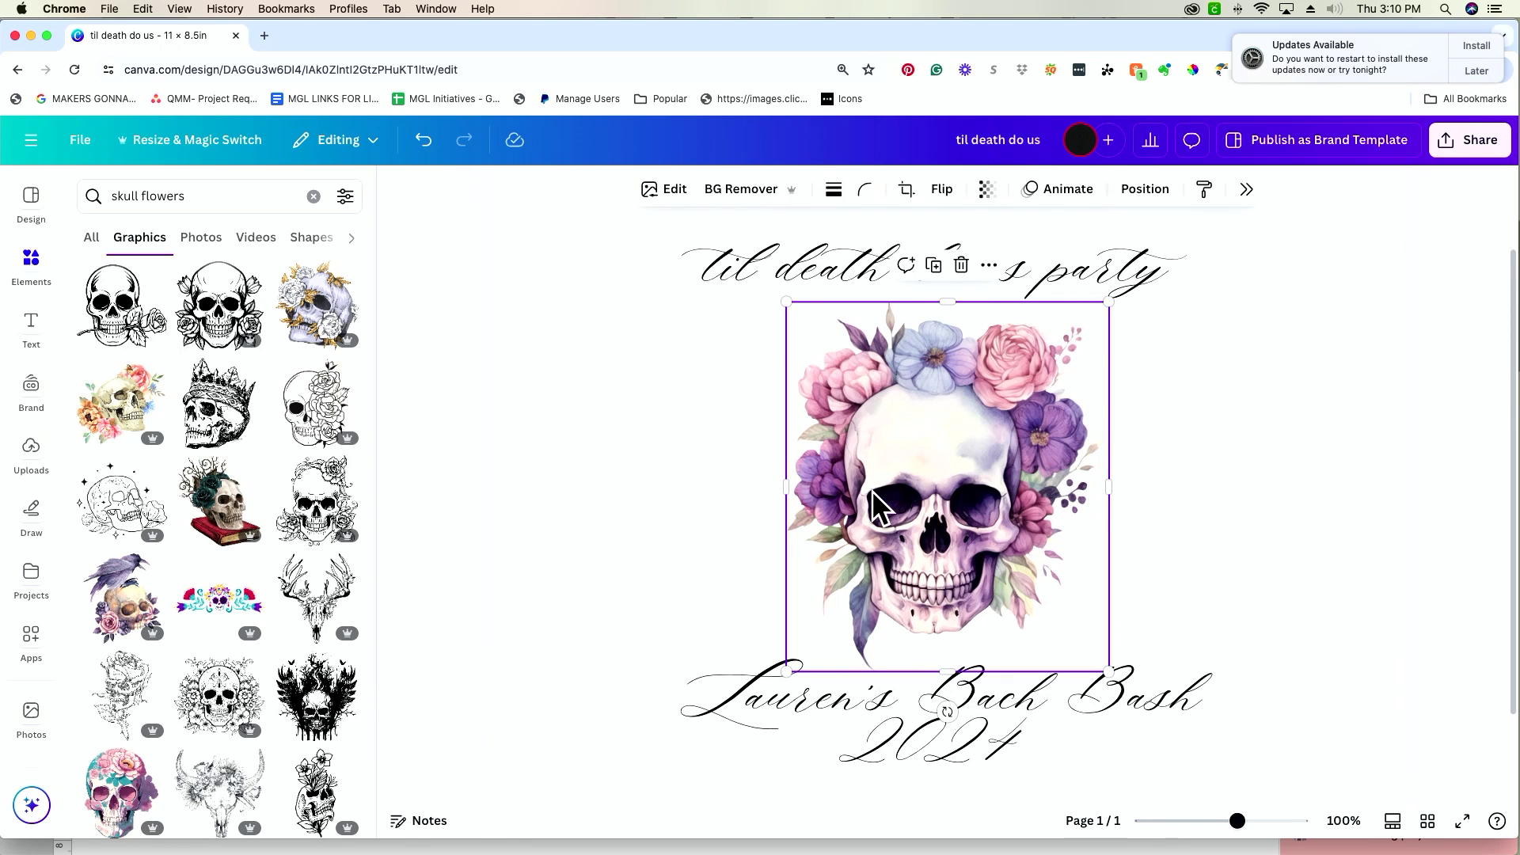
pyautogui.press('super+z')
# - Recolour the 'til death do us party' title to #74638F, sampled with the eyedropper from the skull
pyautogui.click(725, 269)
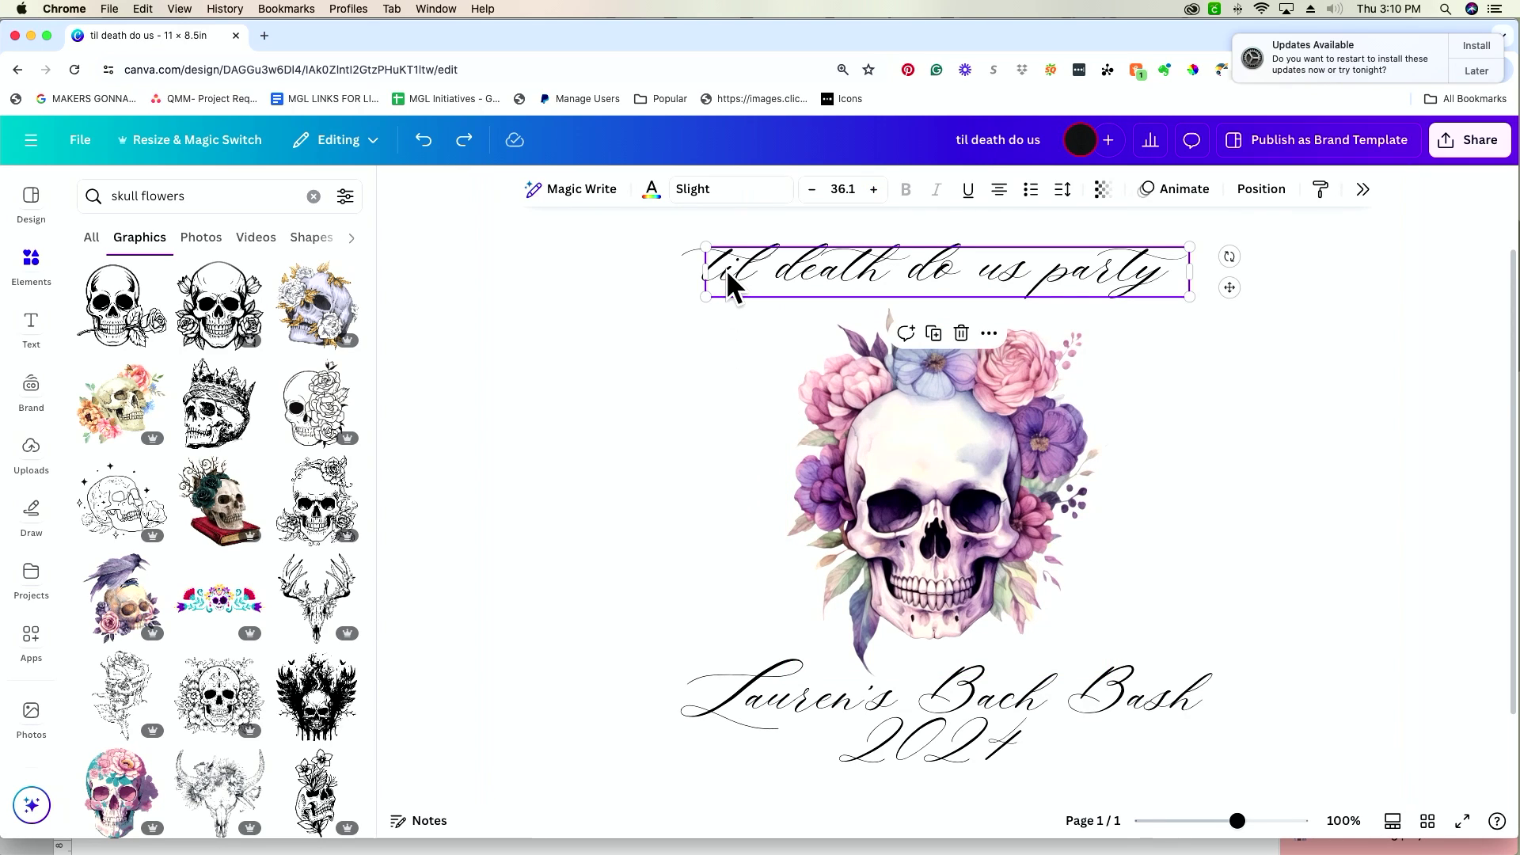
pyautogui.click(651, 194)
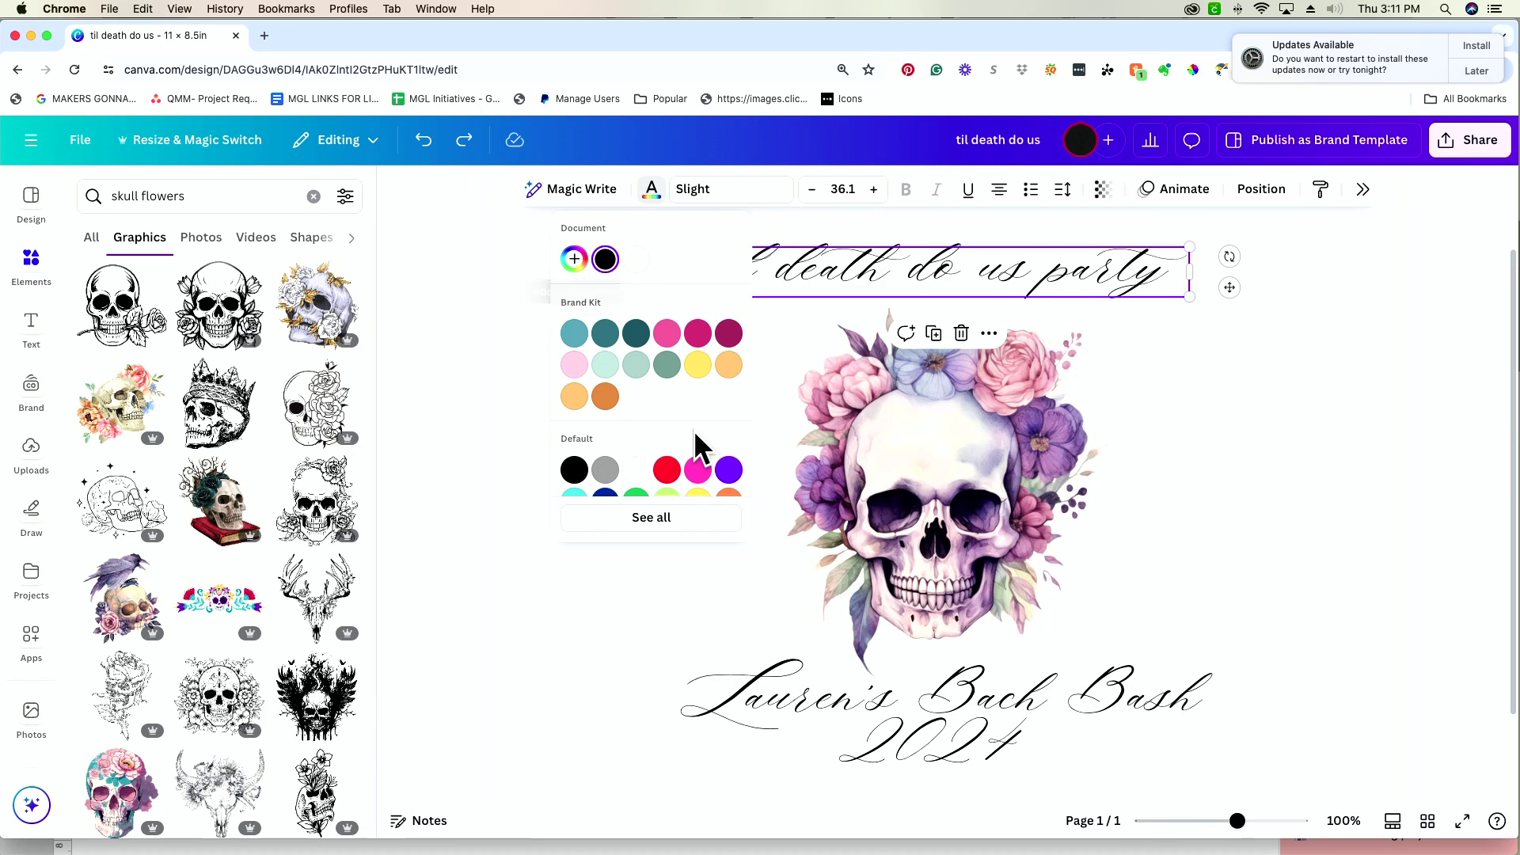
pyautogui.scroll(-1, 693, 432)
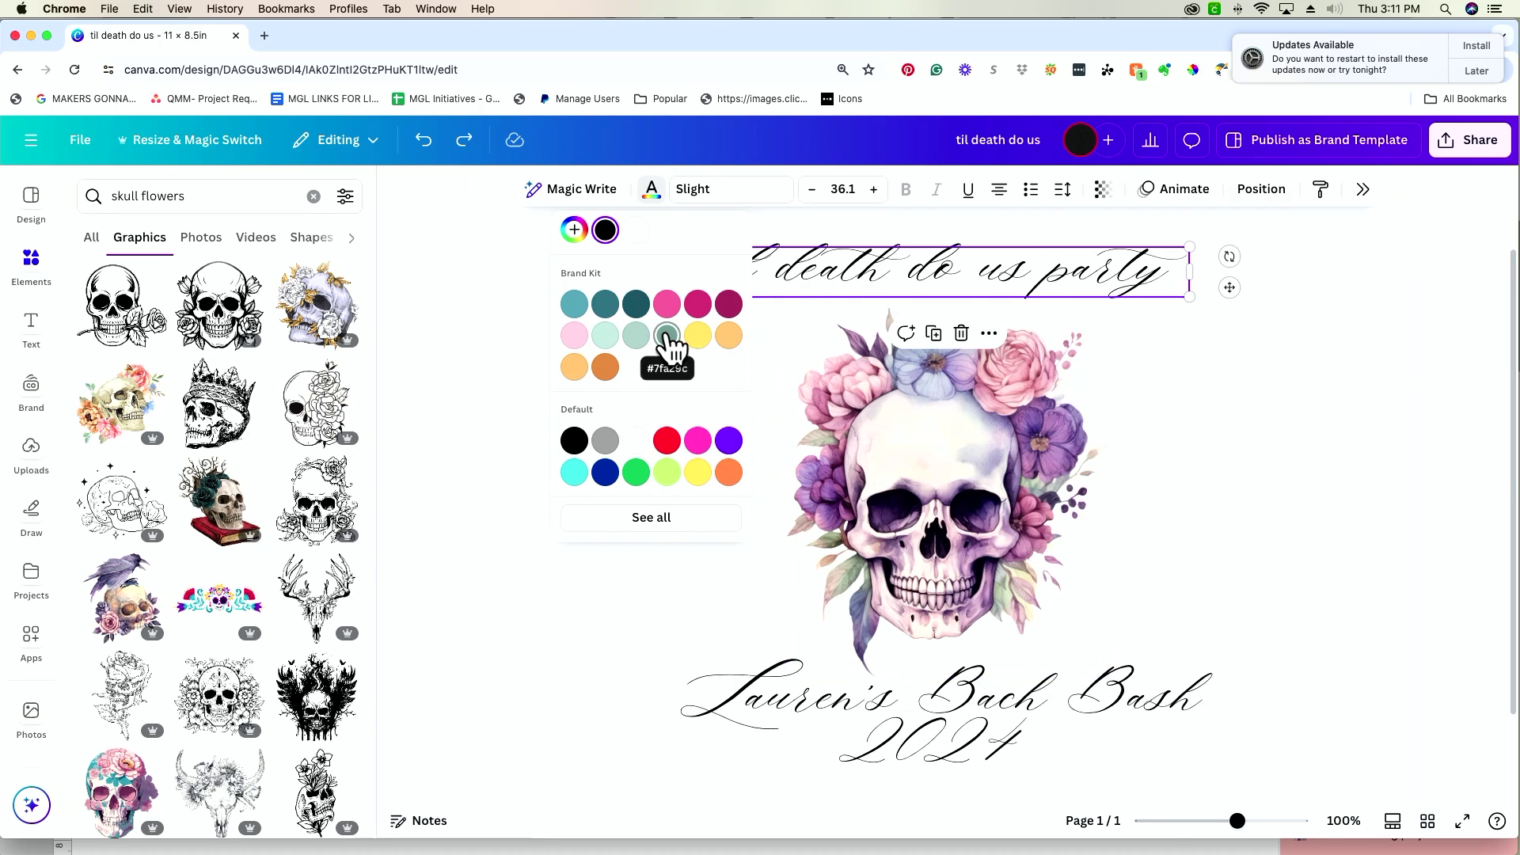
pyautogui.scroll(1, 649, 333)
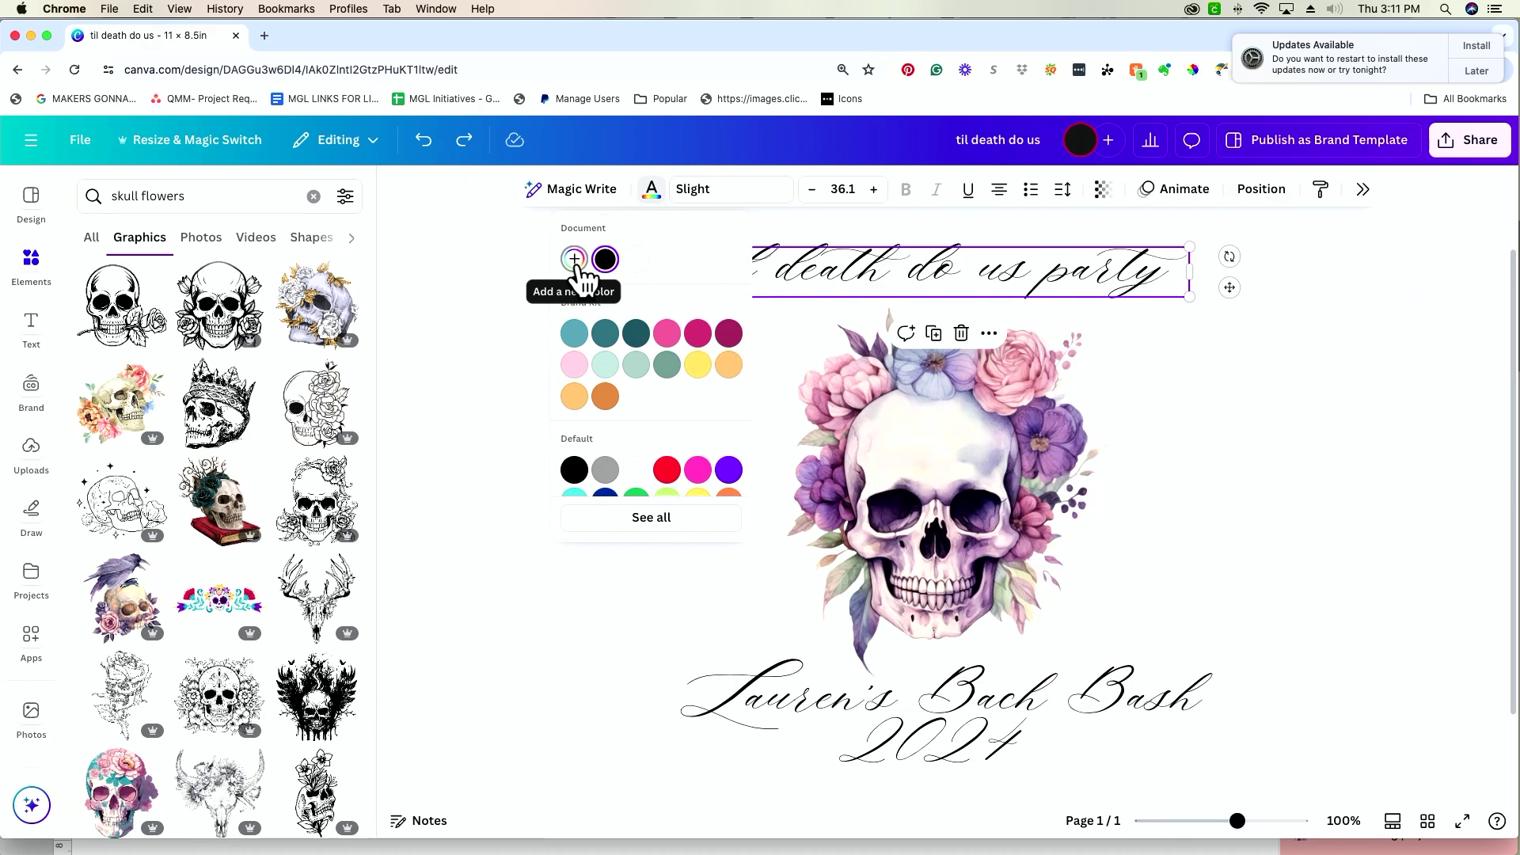
pyautogui.click(576, 261)
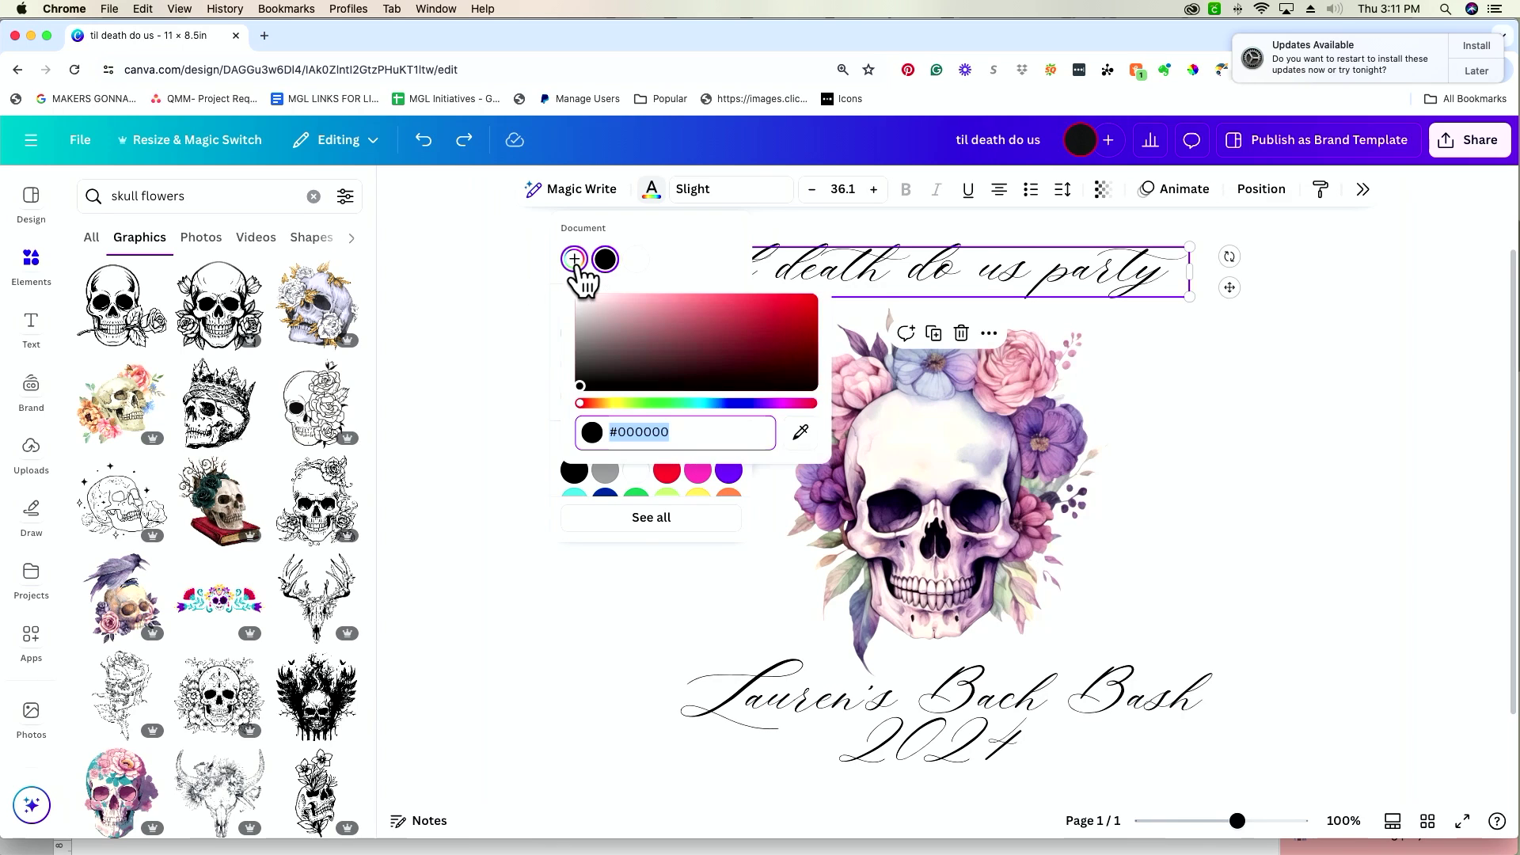
pyautogui.click(798, 448)
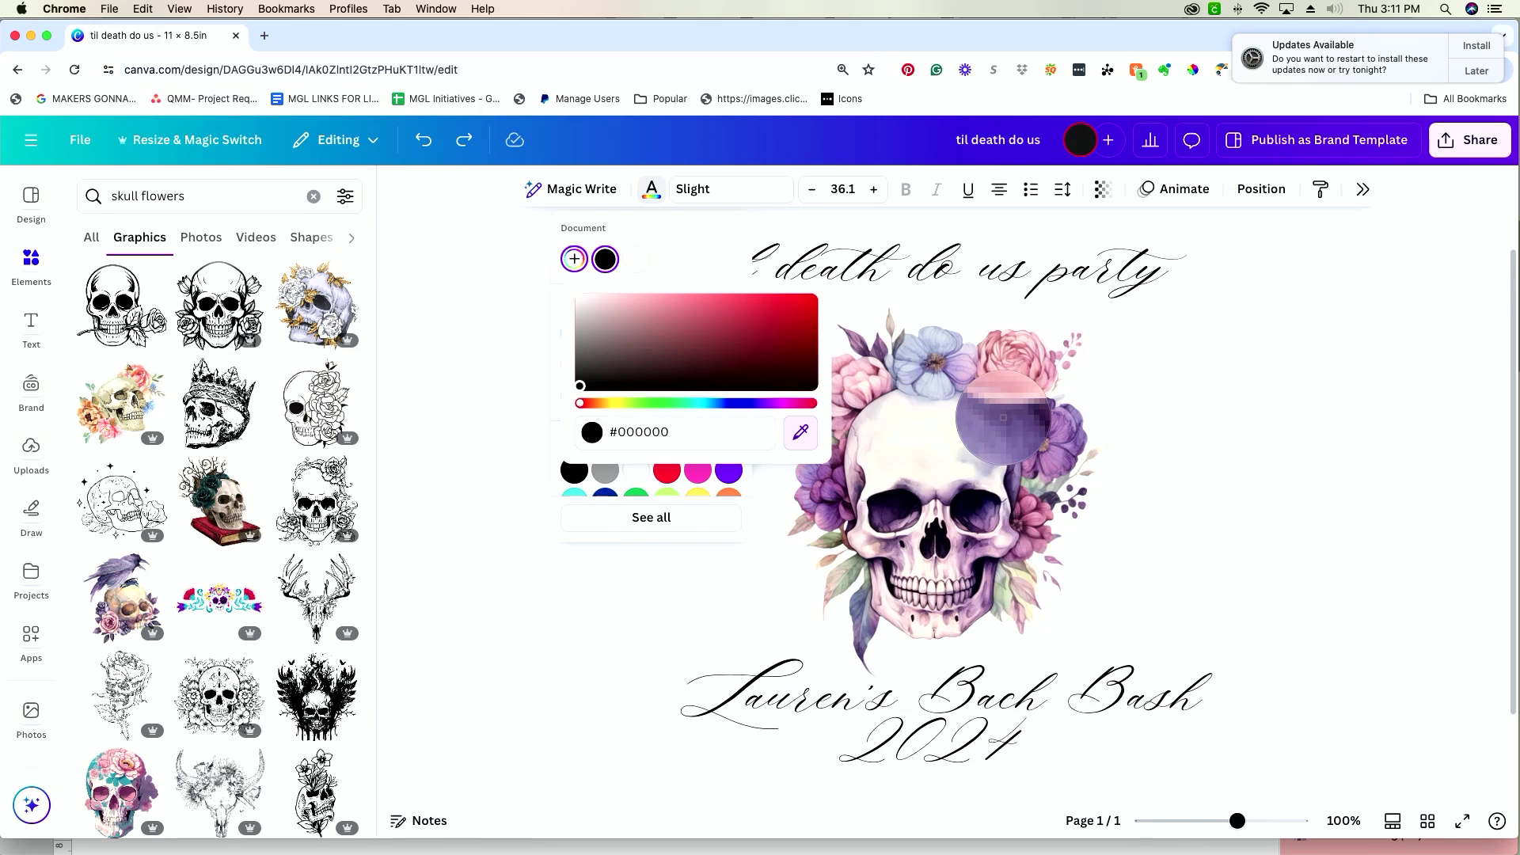
pyautogui.click(1003, 417)
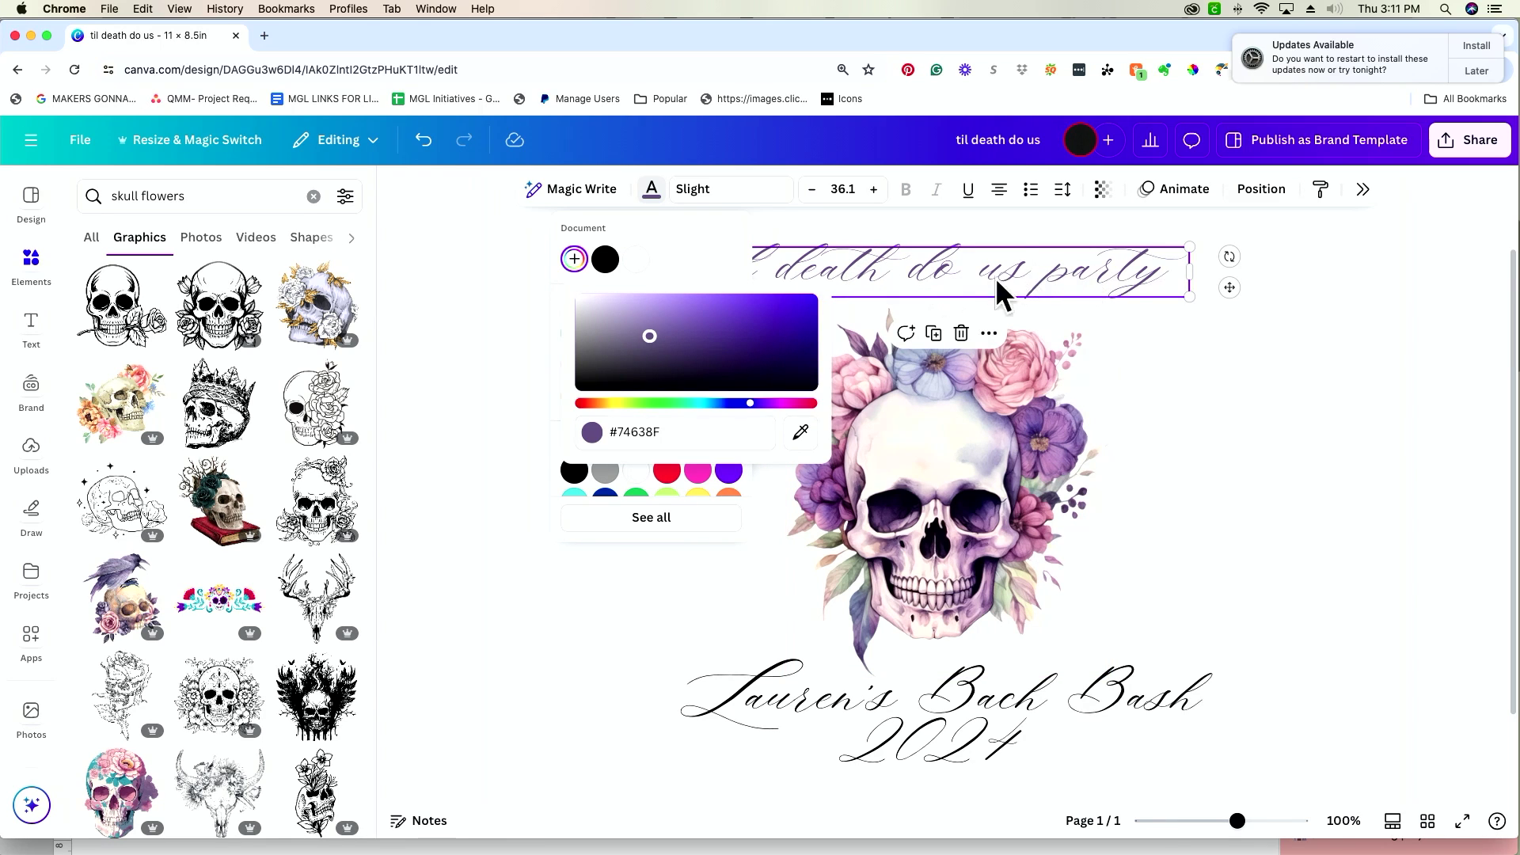
pyautogui.click(1162, 309)
# - Apply the document purple #74638F to both the name line and the '2024' line
pyautogui.click(885, 687)
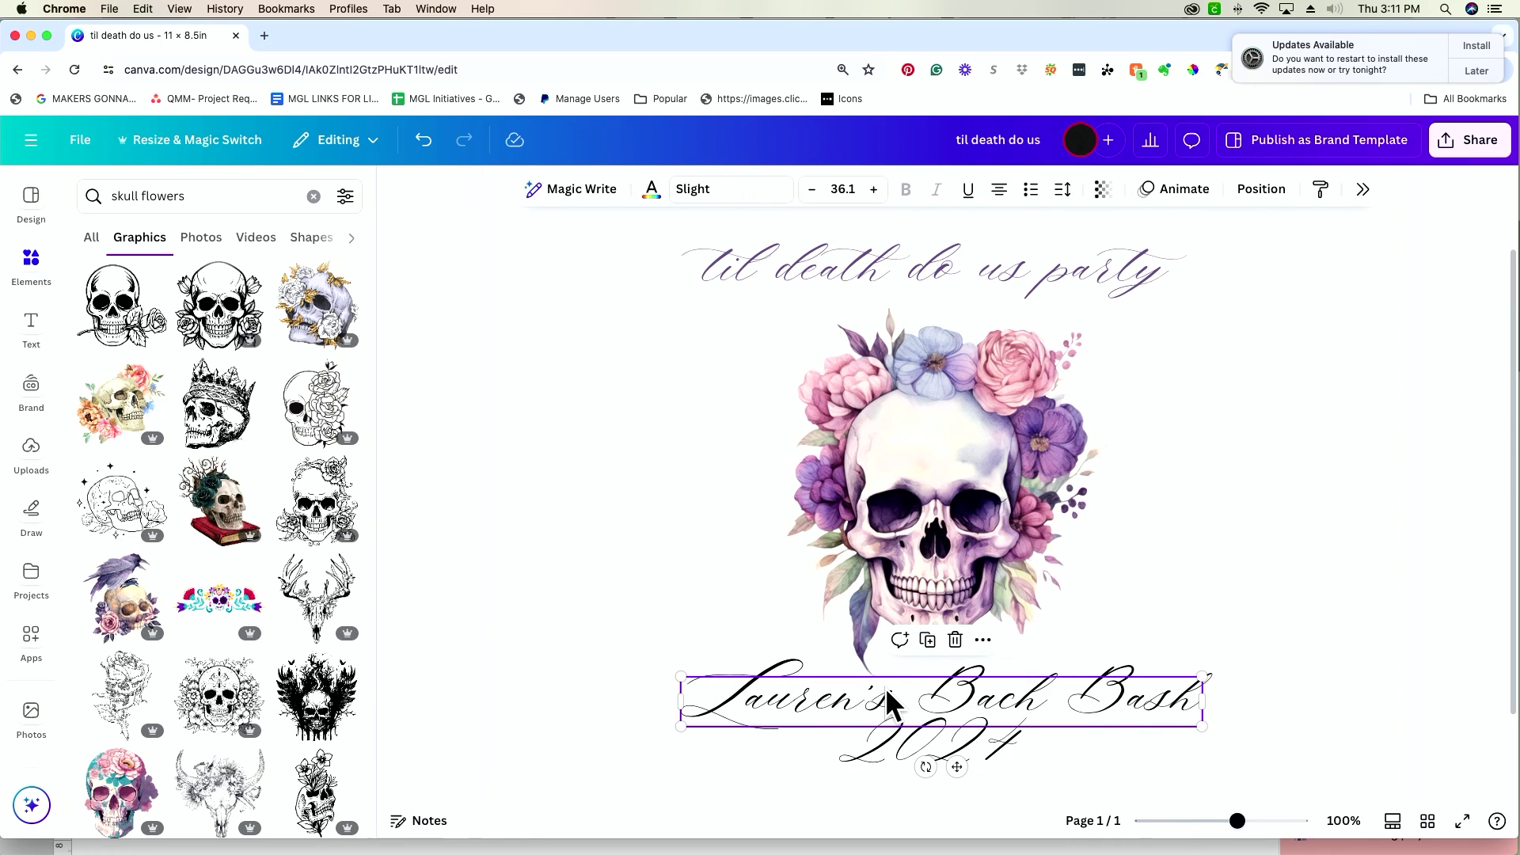
pyautogui.click(651, 190)
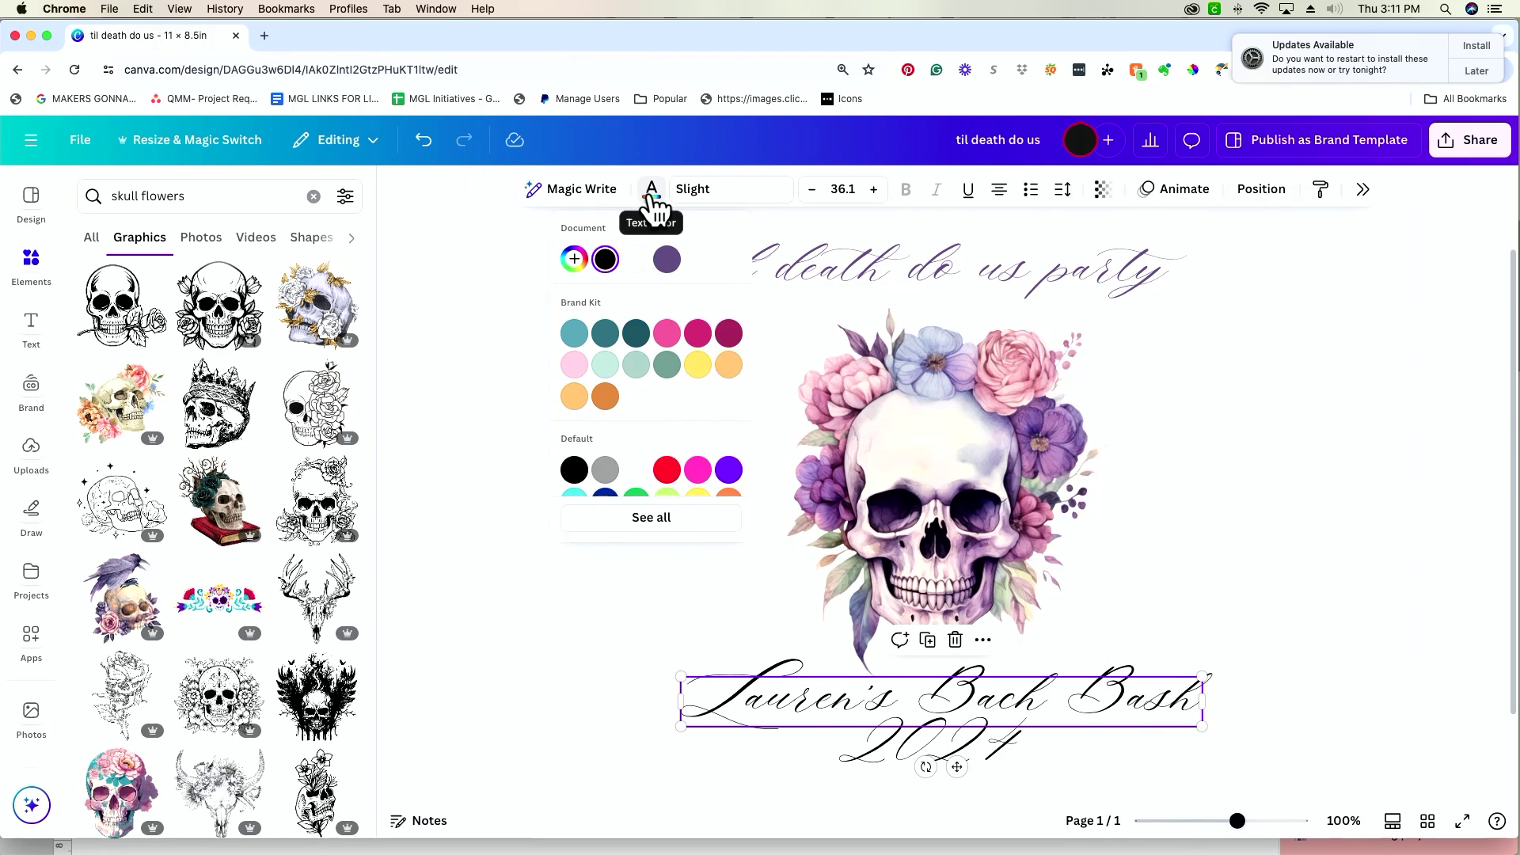
pyautogui.click(666, 262)
pyautogui.click(1002, 767)
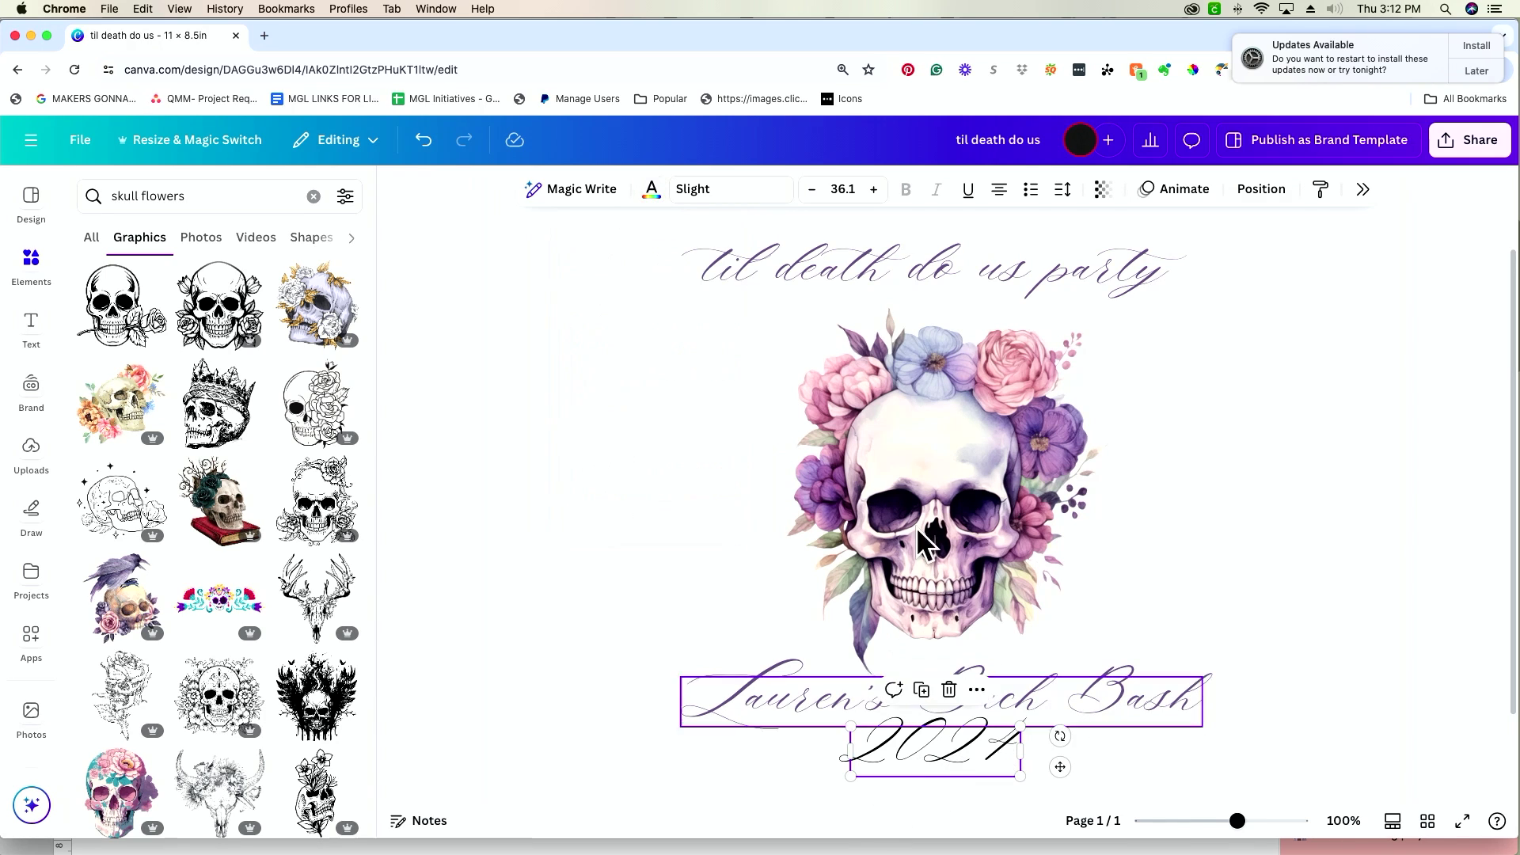
pyautogui.click(649, 192)
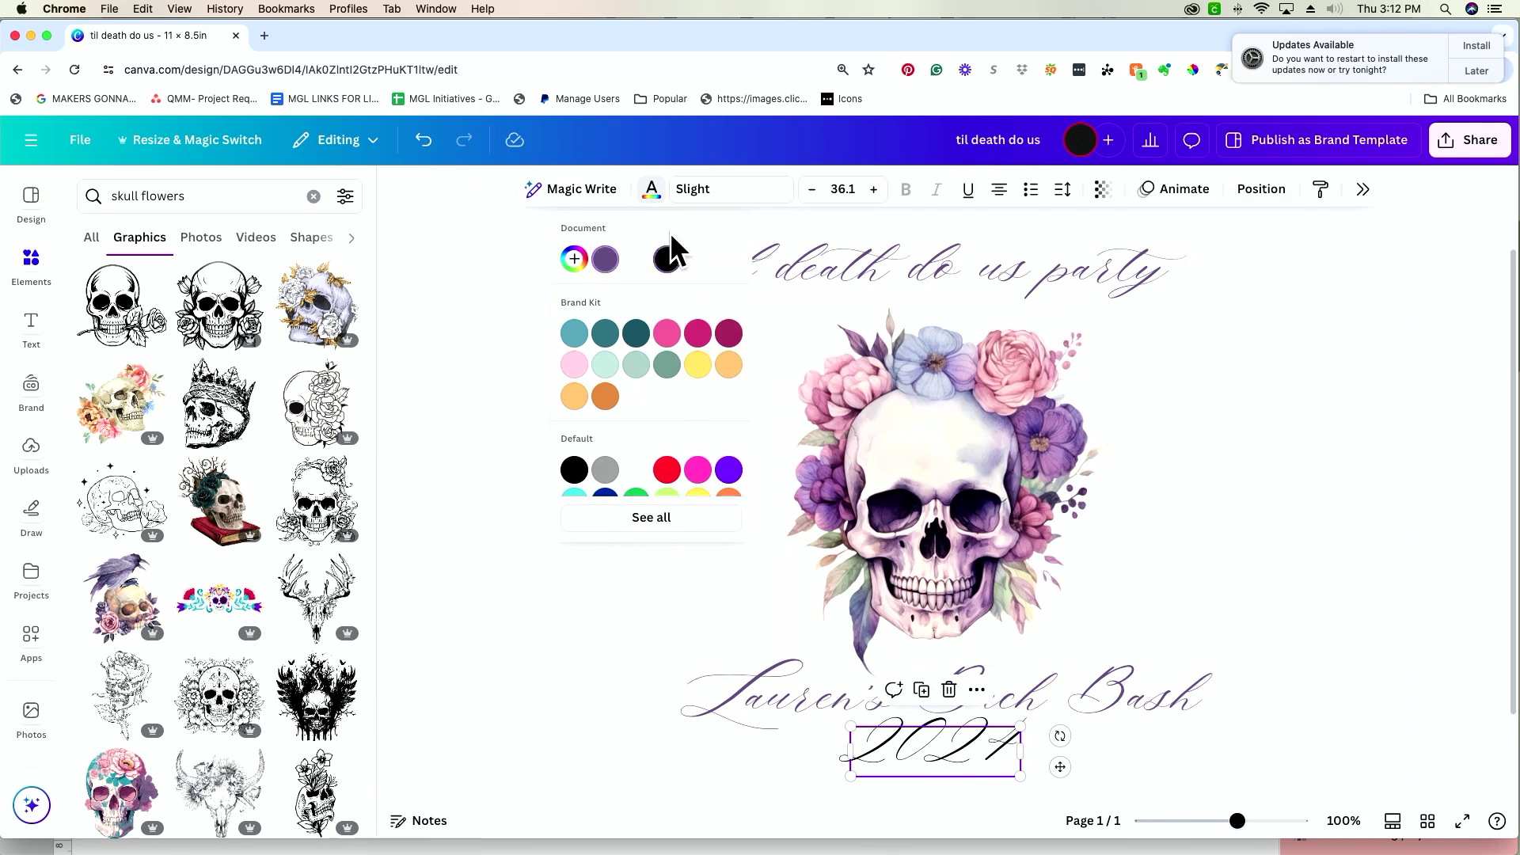
pyautogui.click(605, 259)
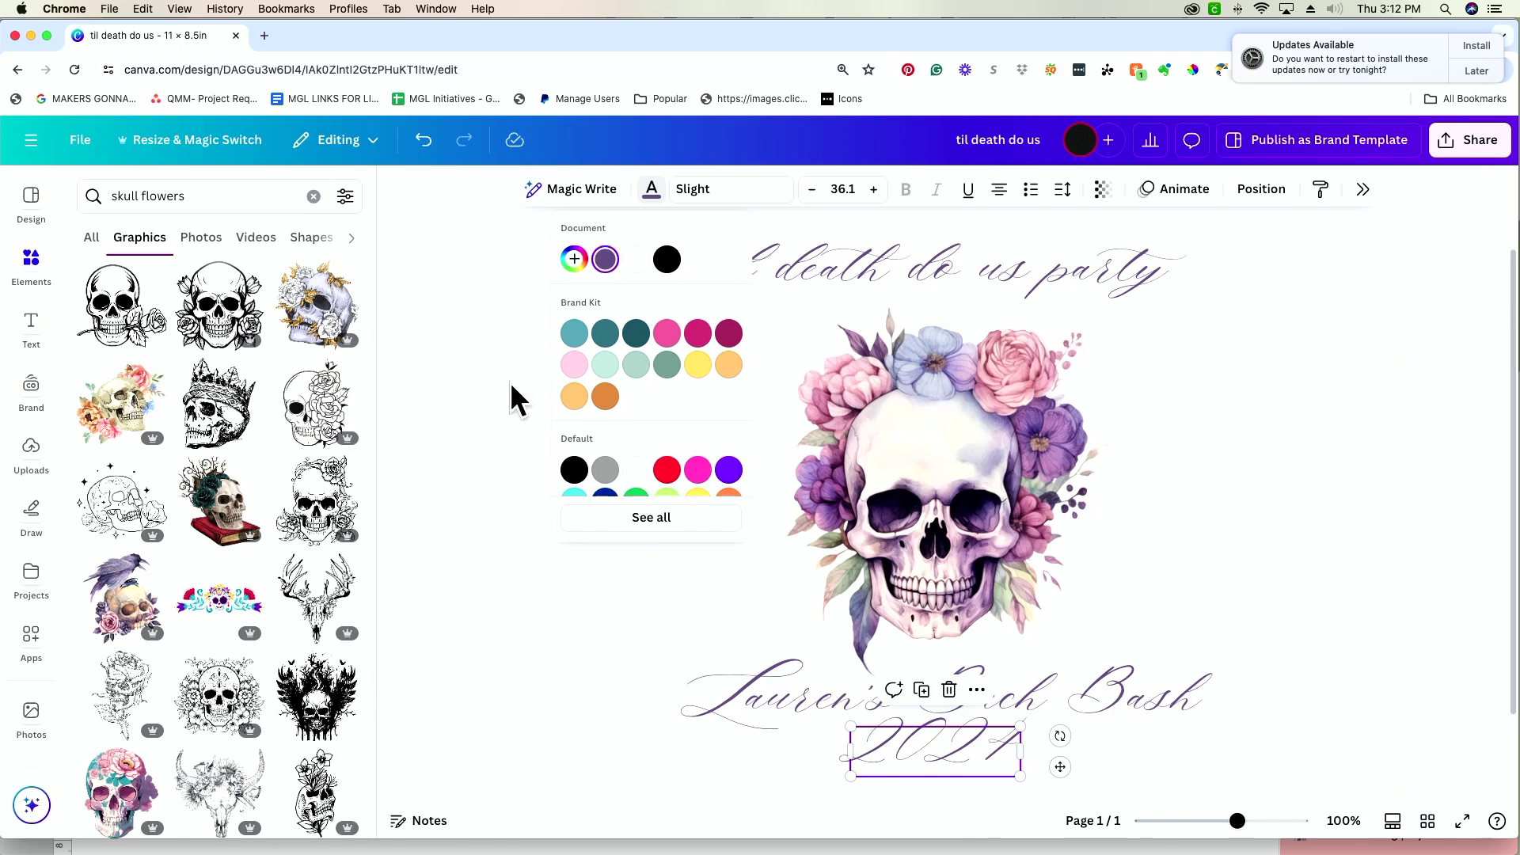
pyautogui.click(526, 623)
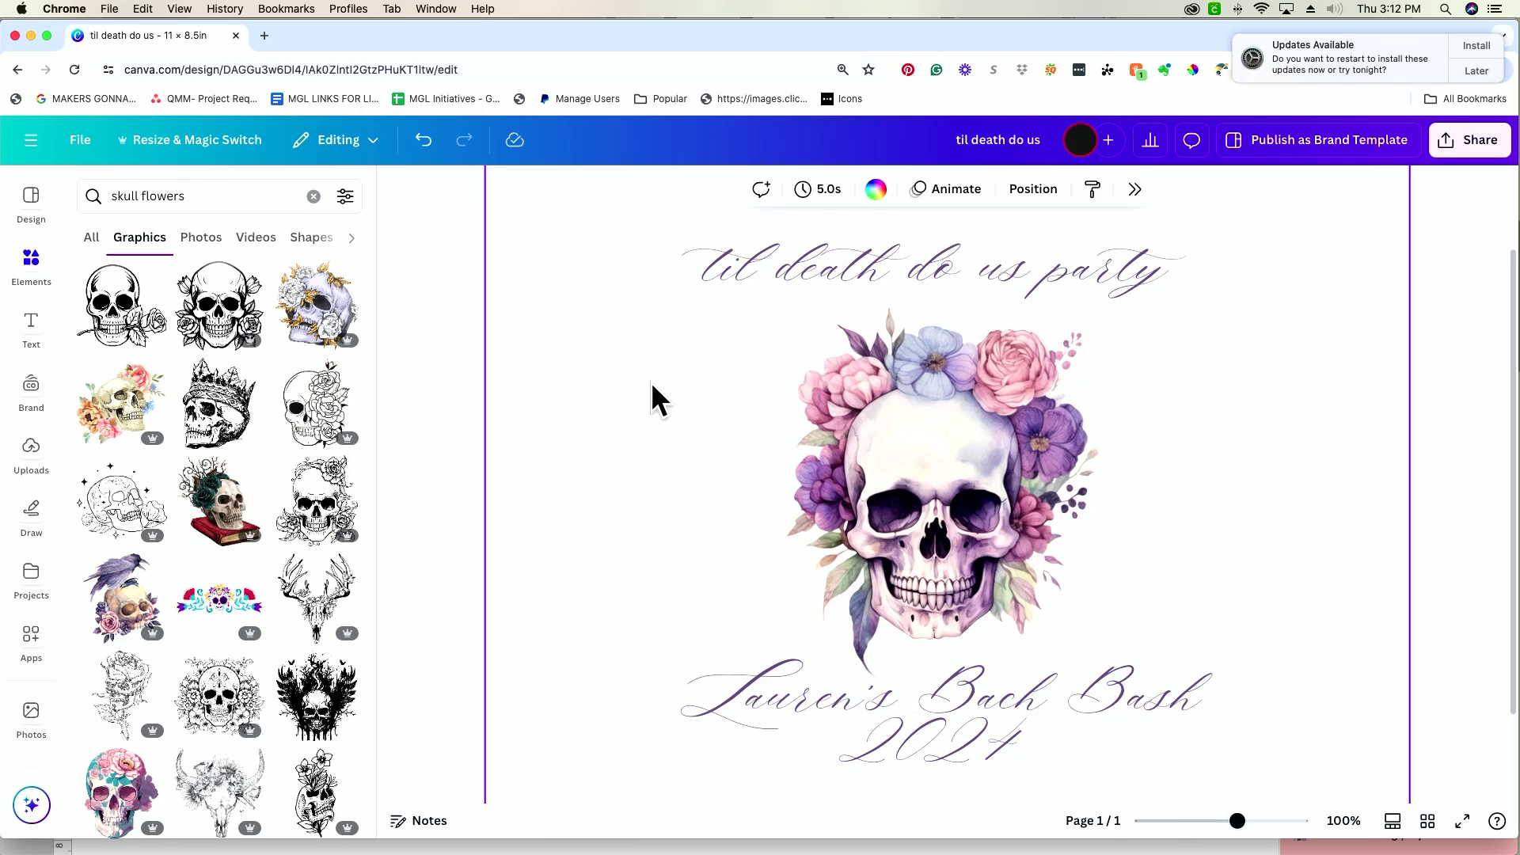
# - Apply the Curve effect at 39 to the title and nudge it into place over the skull
pyautogui.click(737, 270)
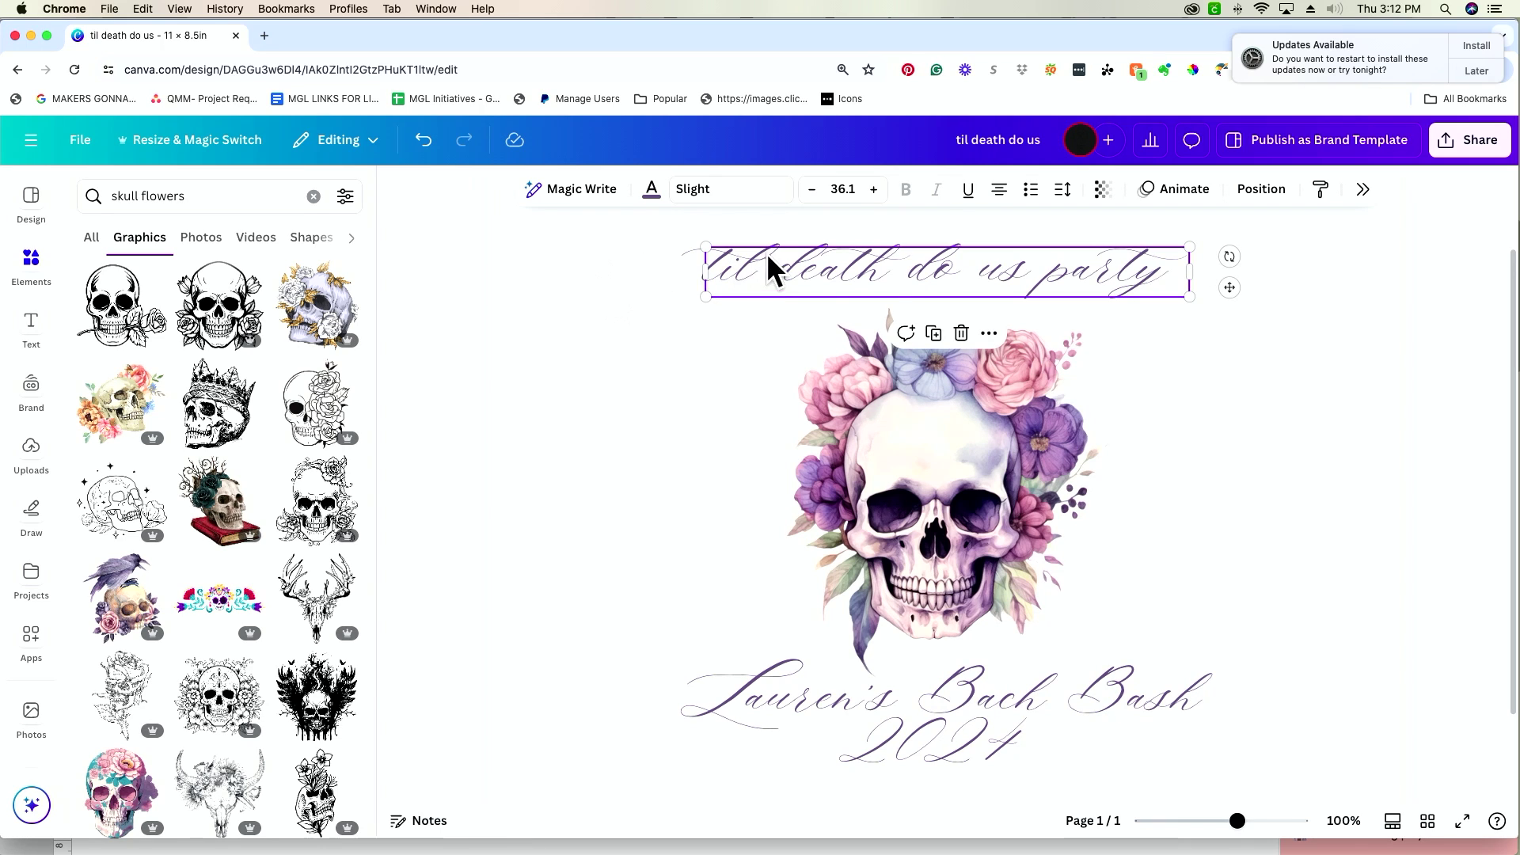
pyautogui.click(1362, 193)
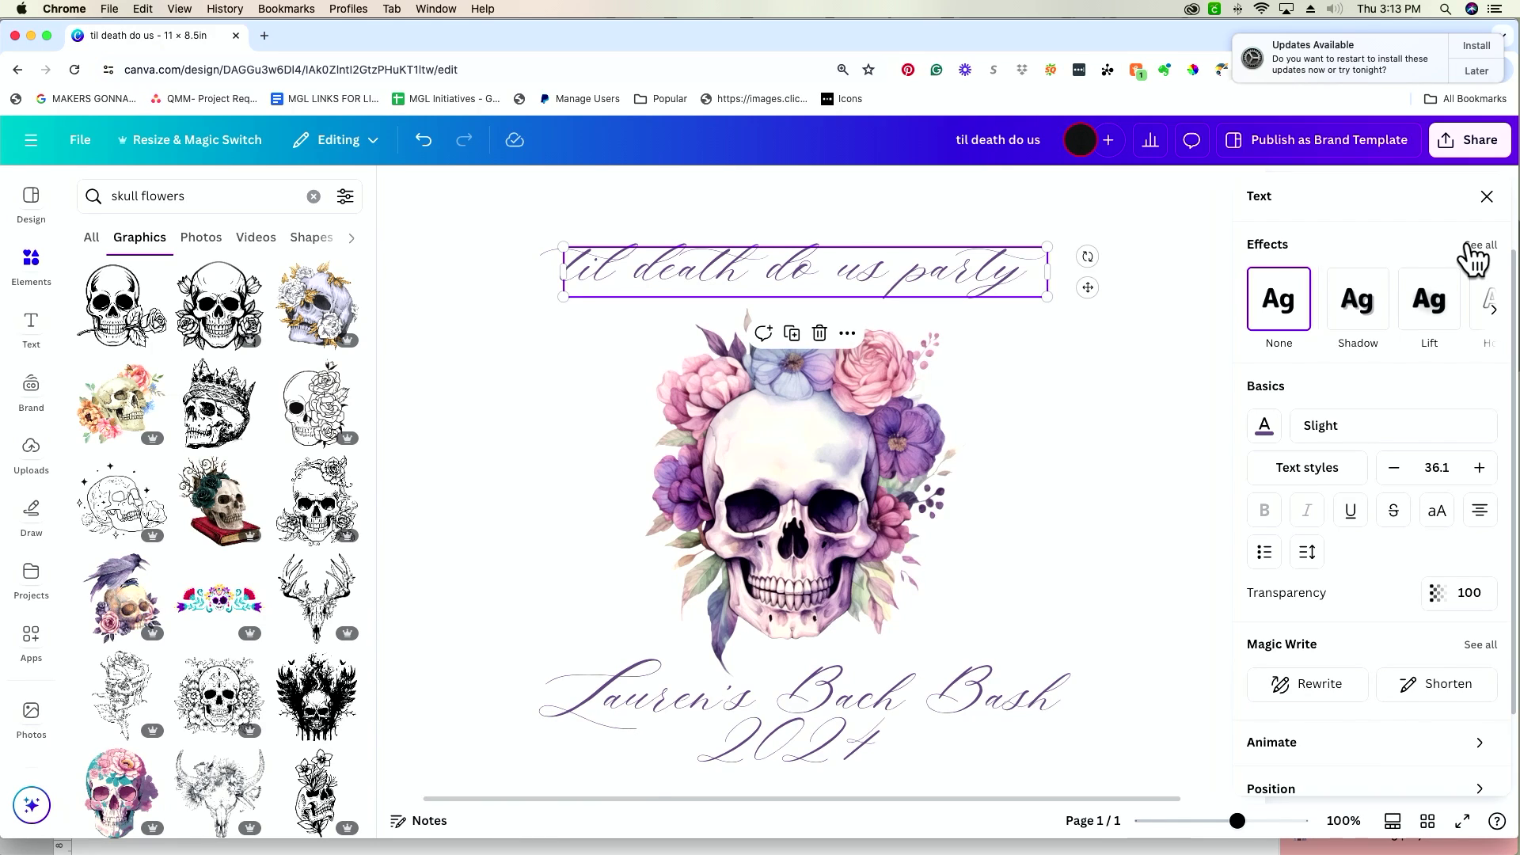
pyautogui.click(1469, 246)
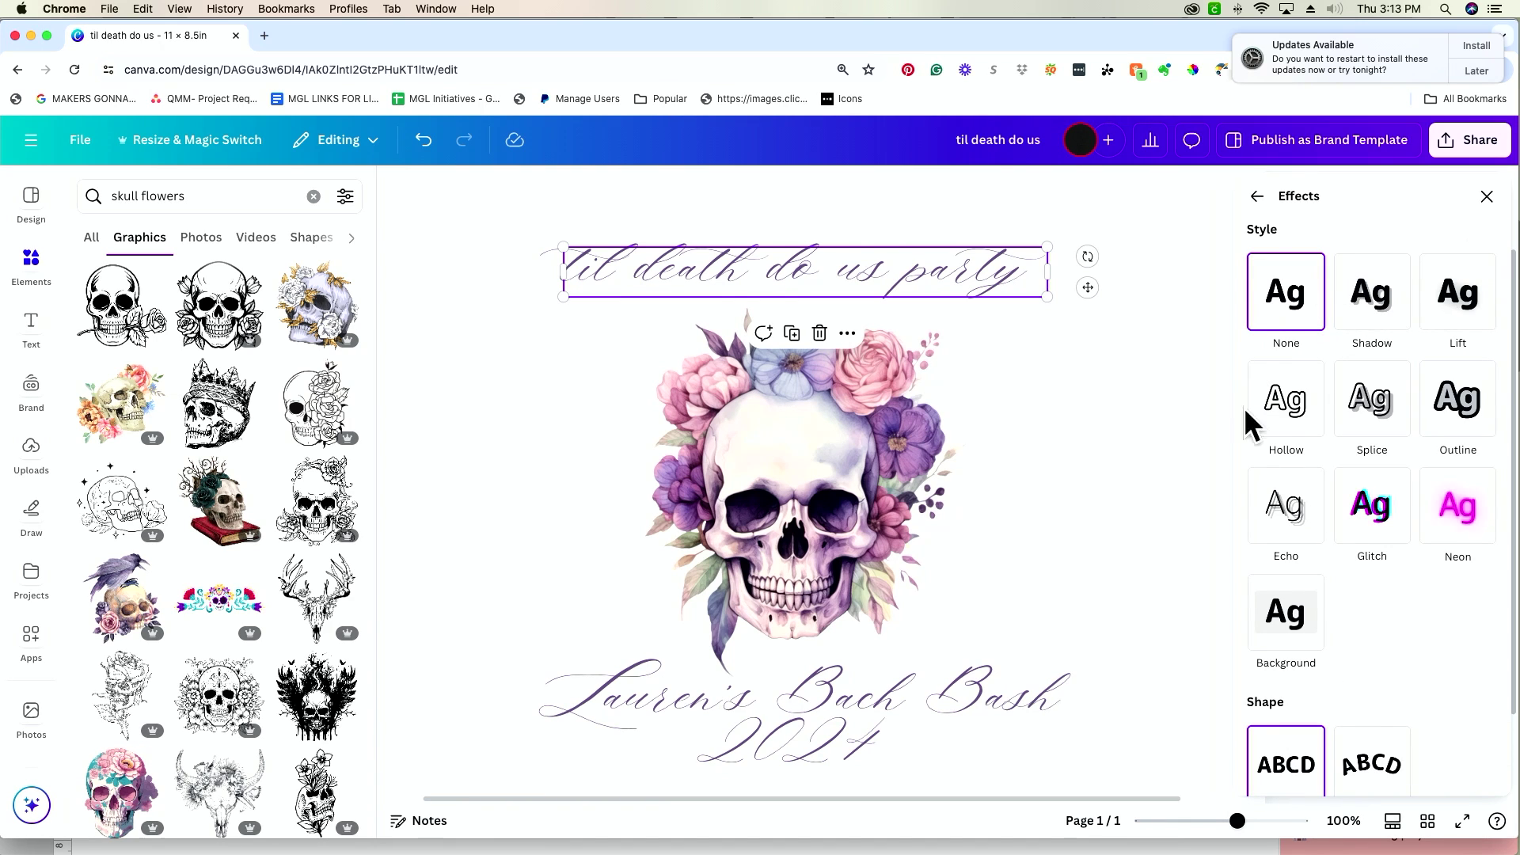
pyautogui.scroll(-1, 1389, 630)
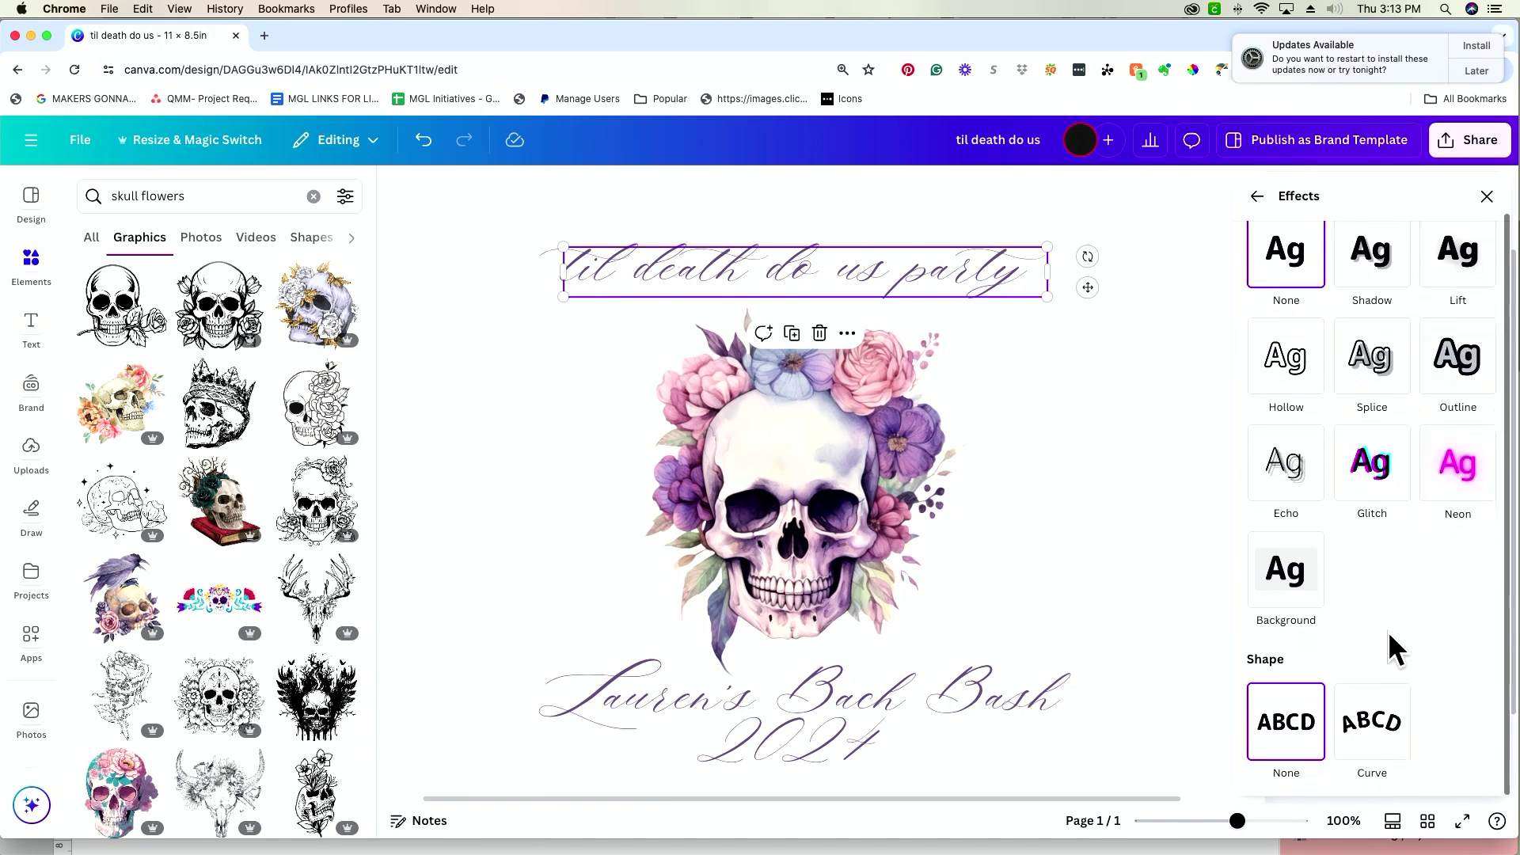
pyautogui.click(1368, 747)
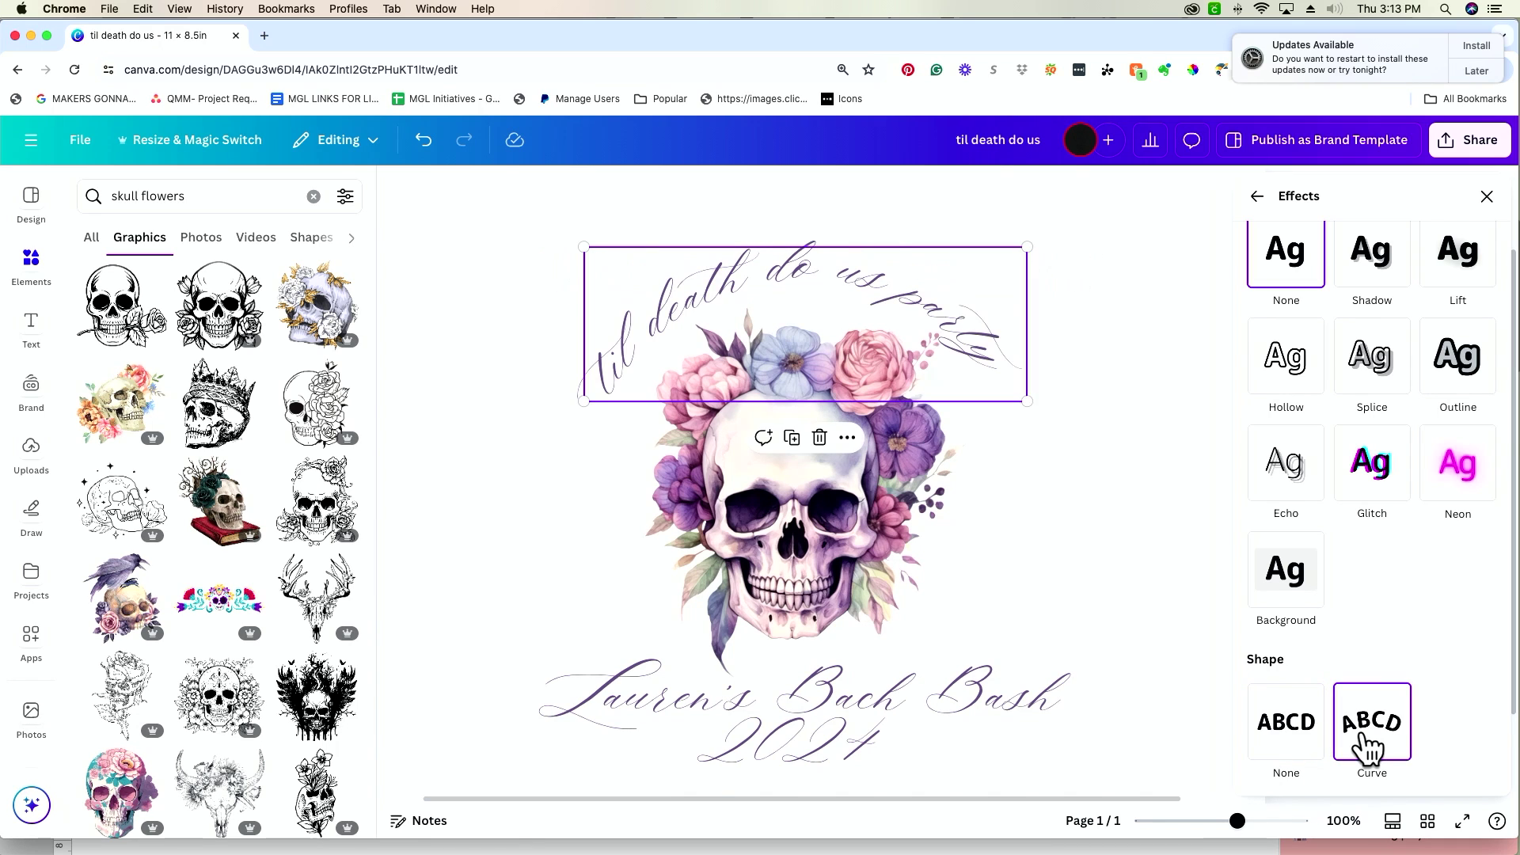
pyautogui.scroll(-2, 1366, 662)
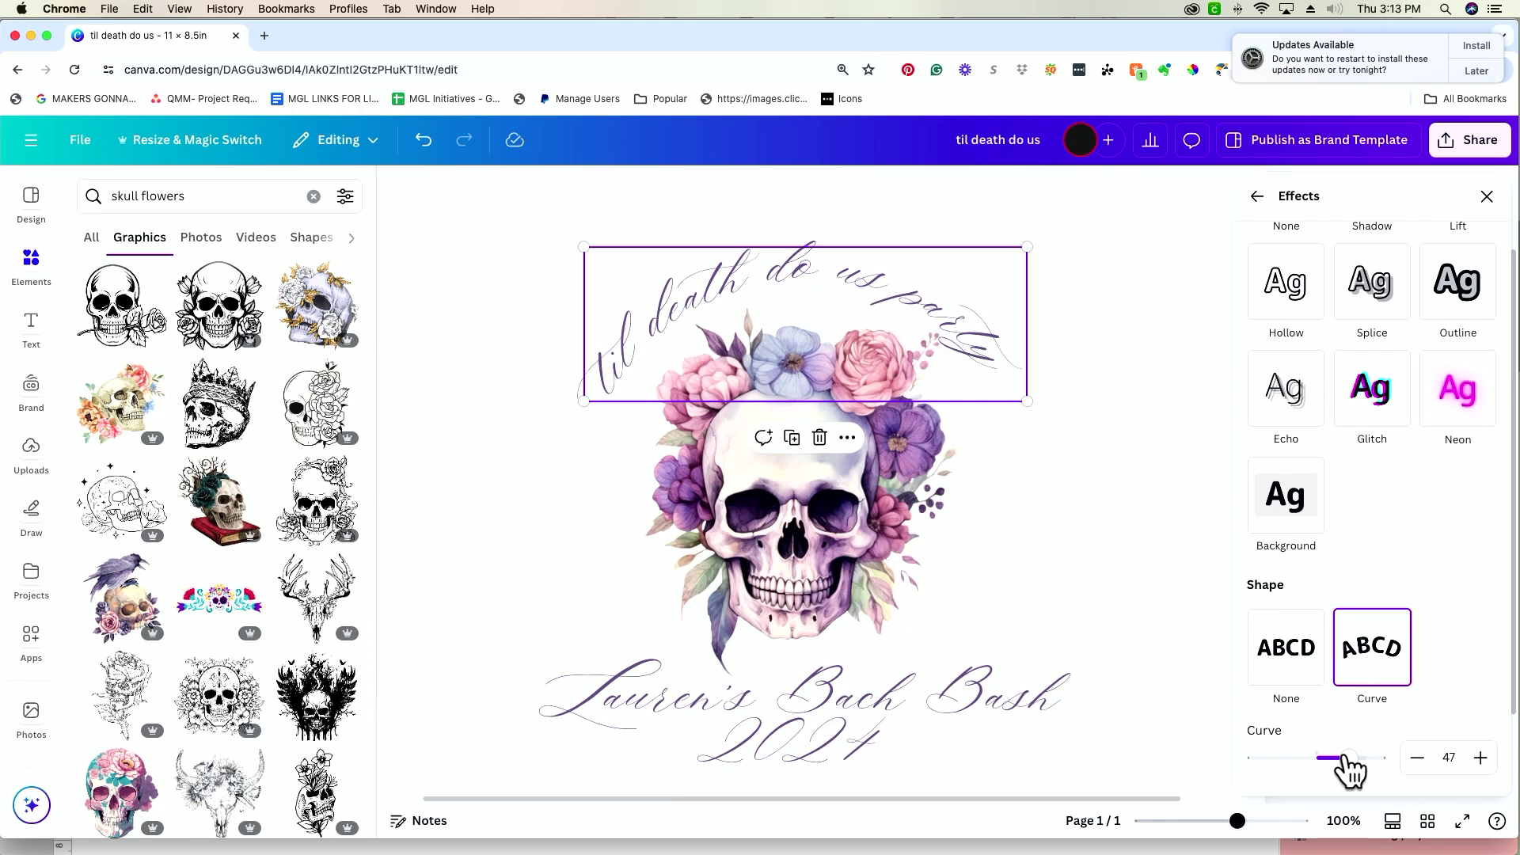
pyautogui.moveTo(1348, 758); pyautogui.dragTo(1343, 759)
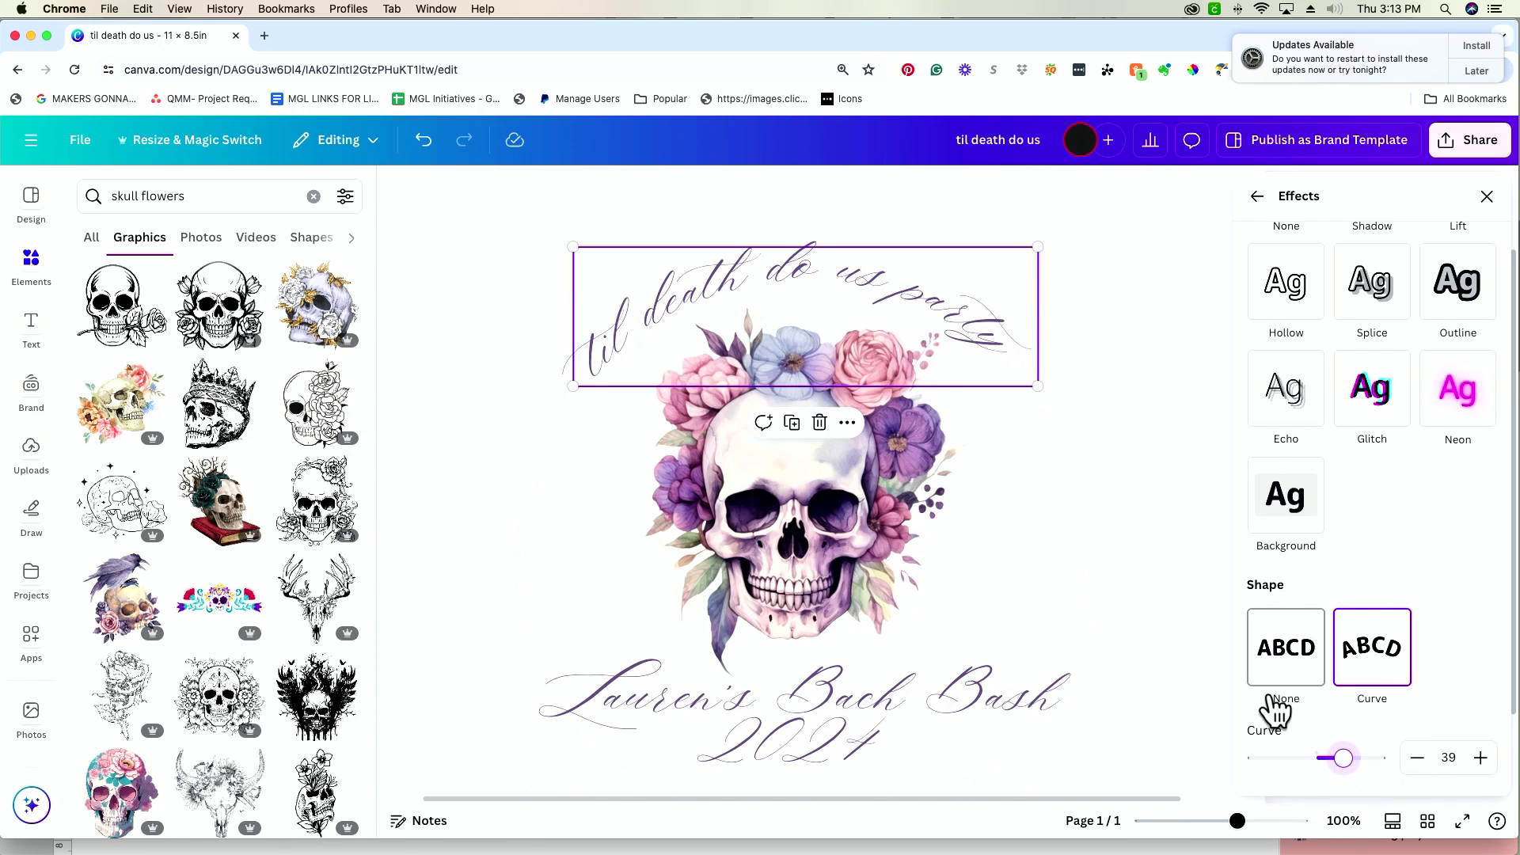
pyautogui.moveTo(939, 293); pyautogui.dragTo(951, 299)
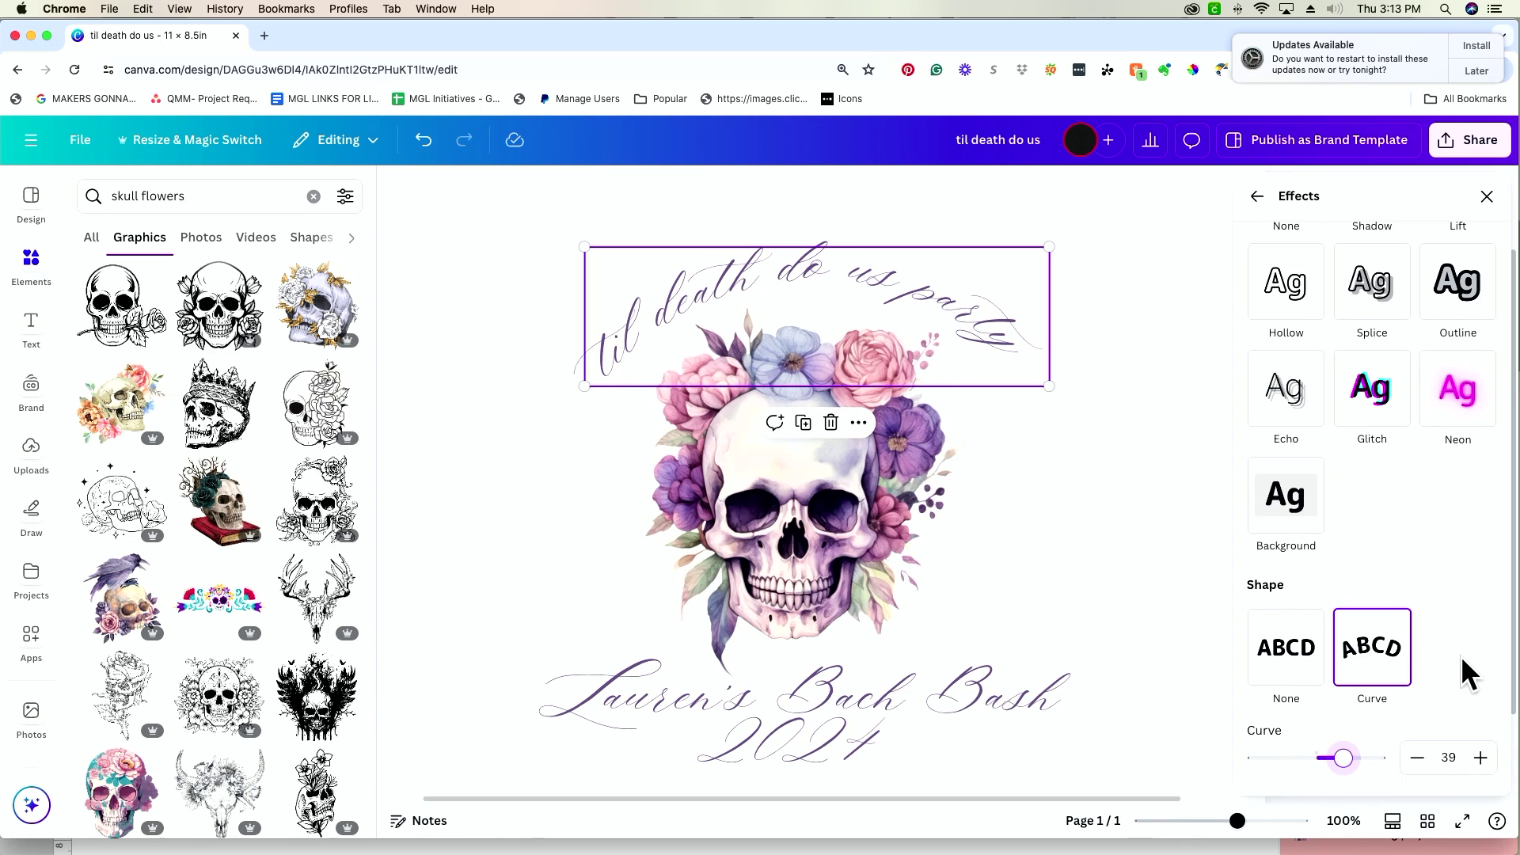
# - Undo the alignment change and rotate the curved title about 1° so it sits level
pyautogui.click(1257, 198)
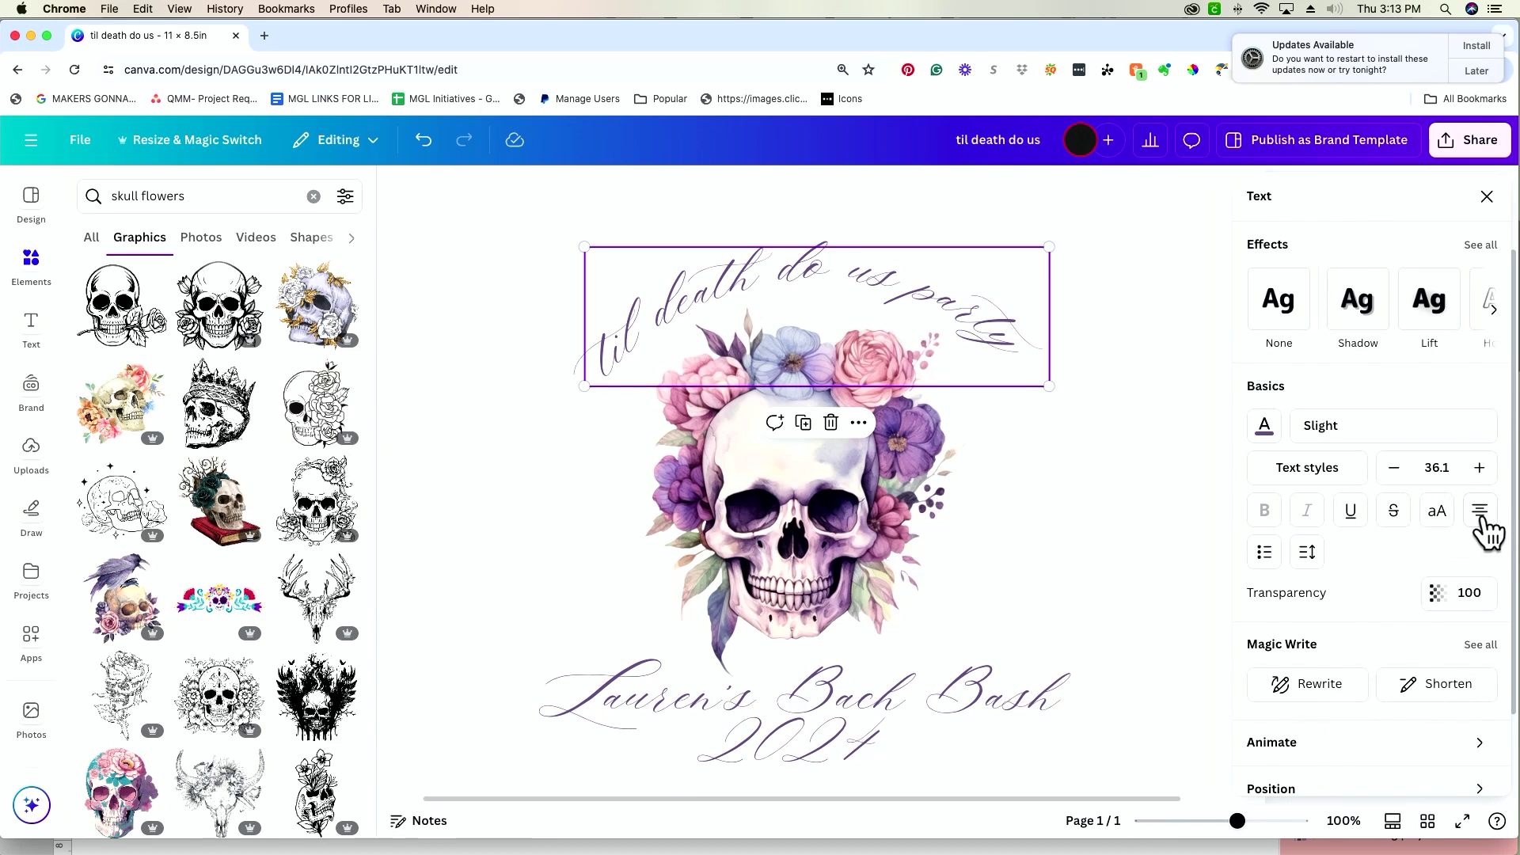
pyautogui.click(1482, 515)
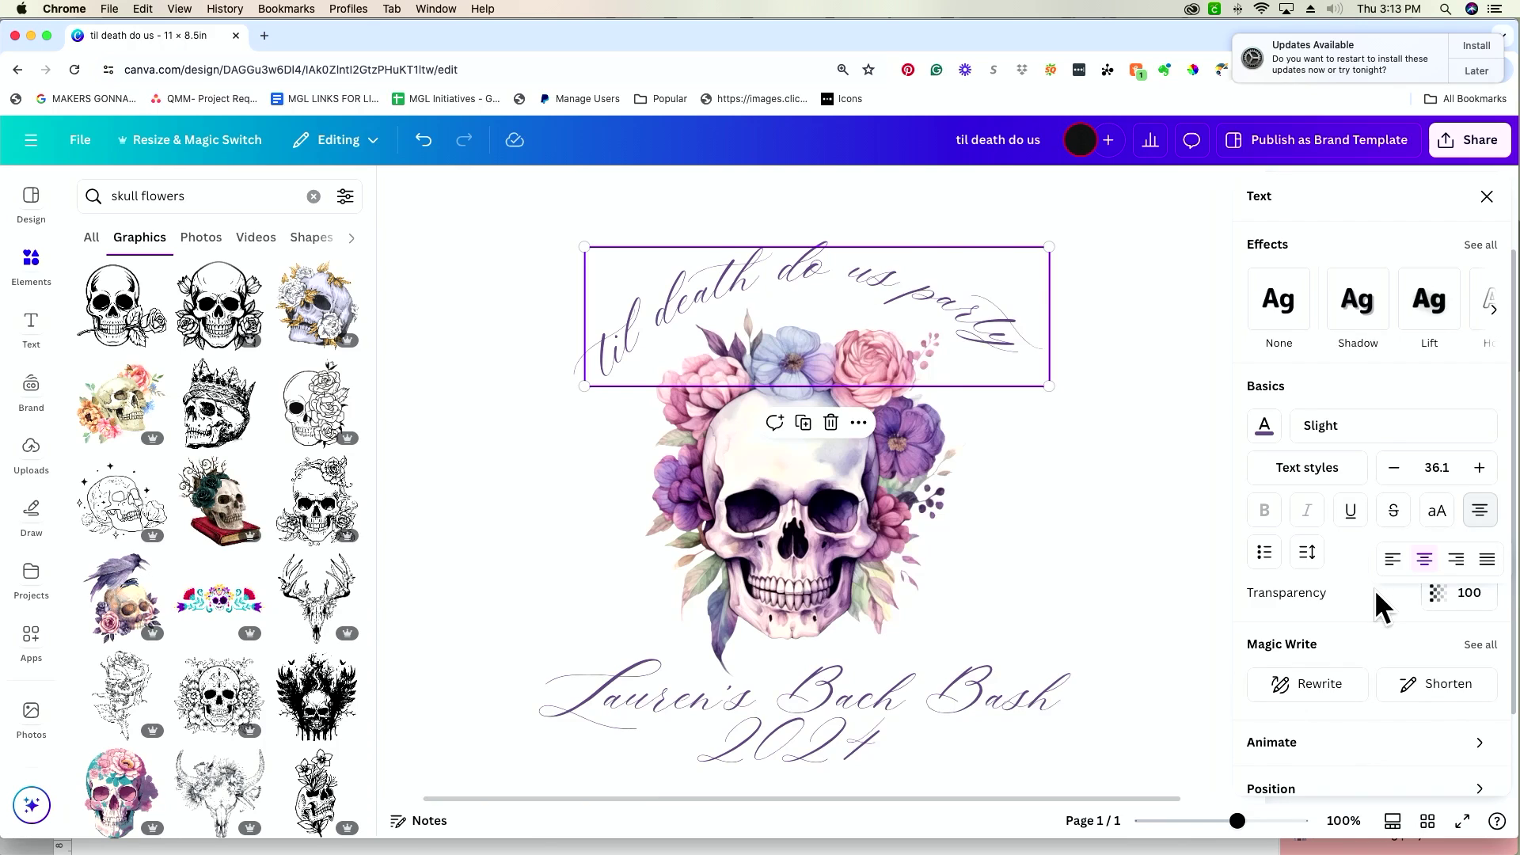
pyautogui.press('super+z')
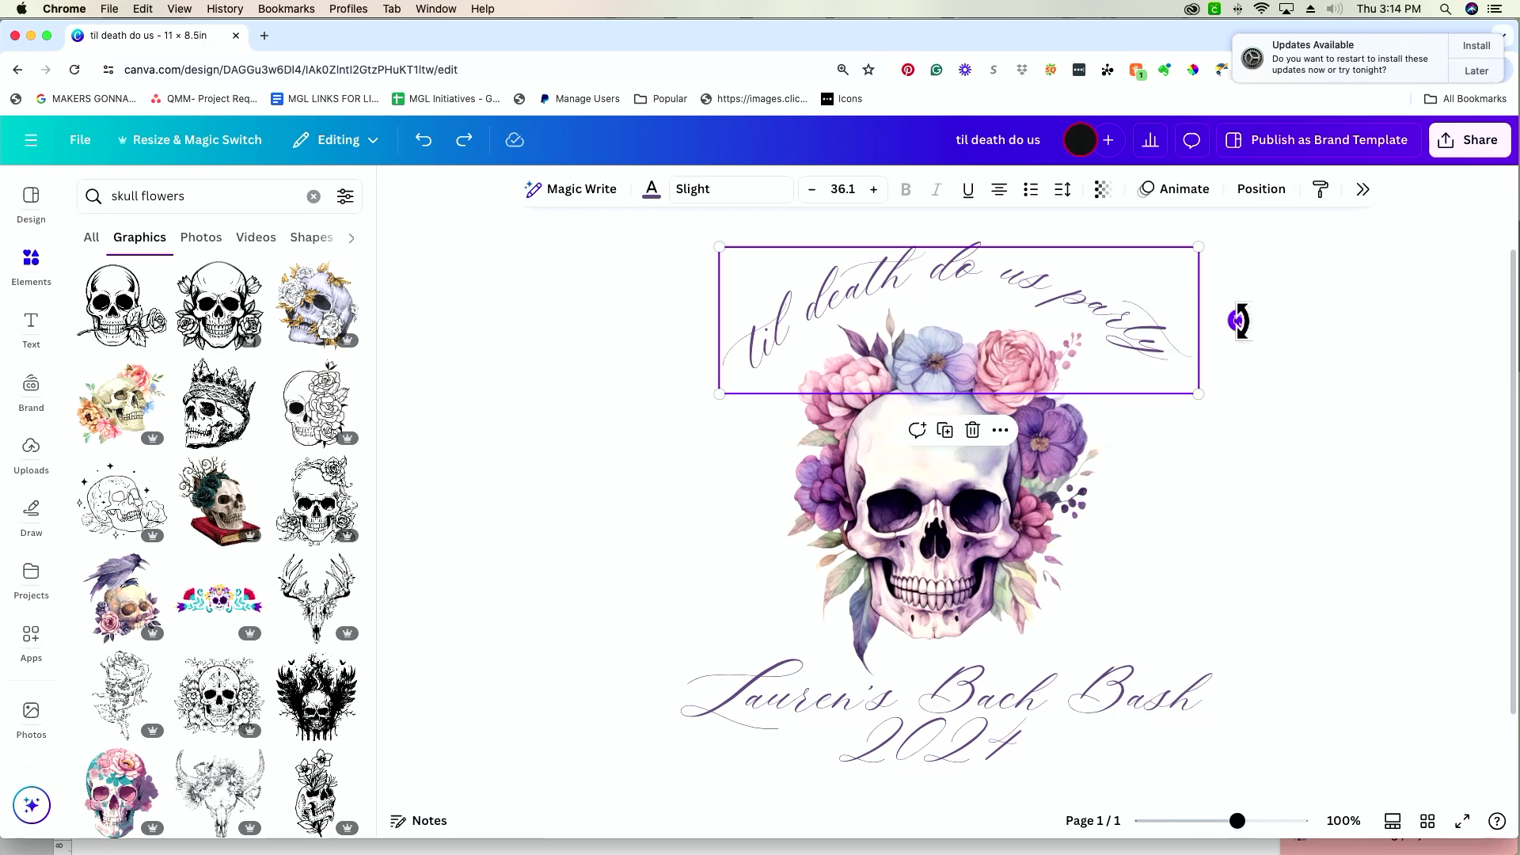
pyautogui.moveTo(1240, 320); pyautogui.dragTo(1239, 328)
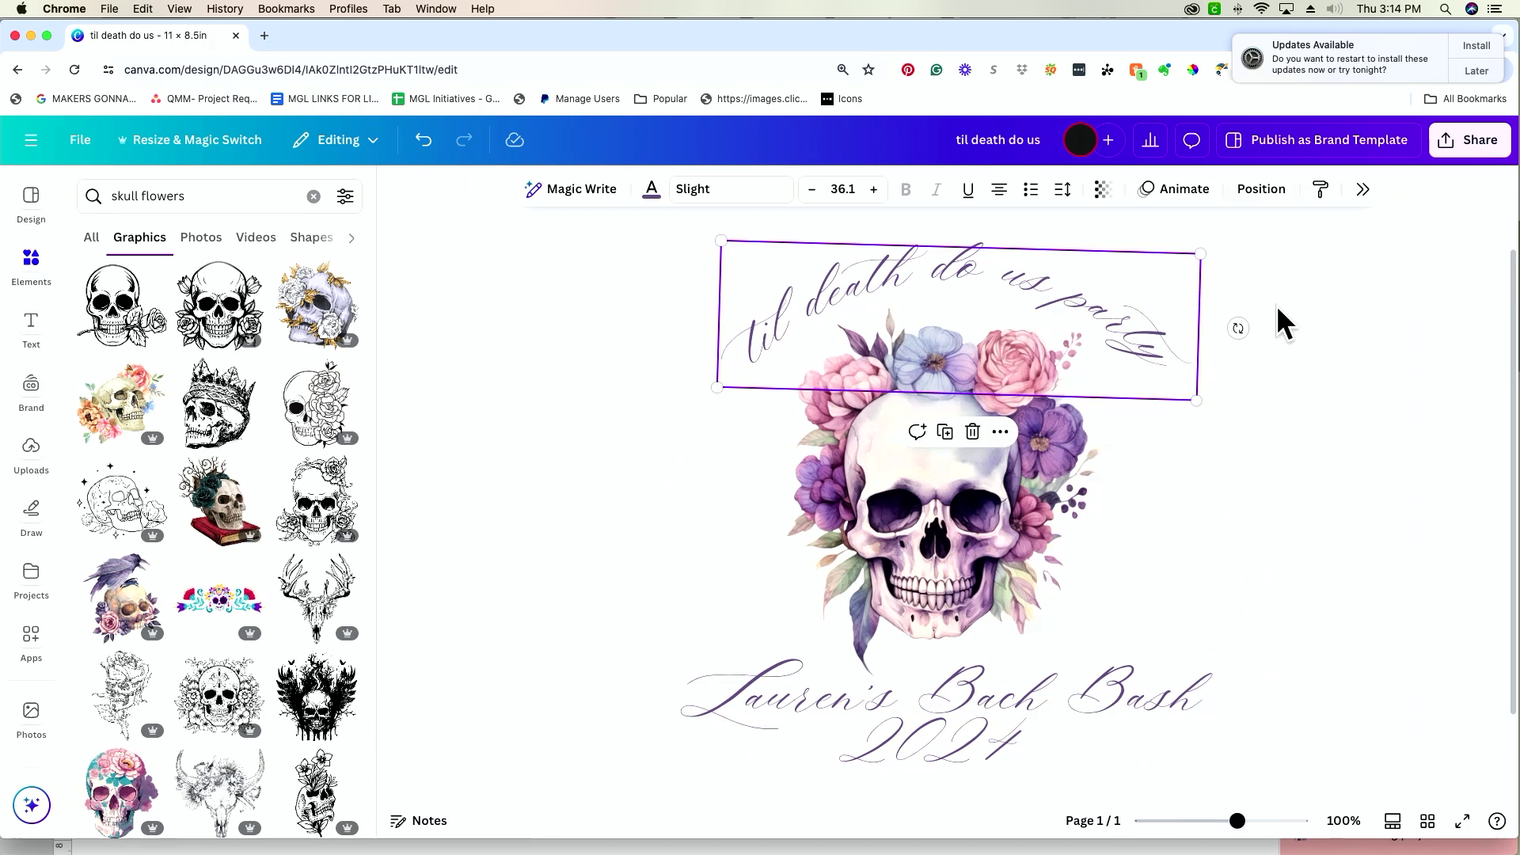
pyautogui.click(1276, 307)
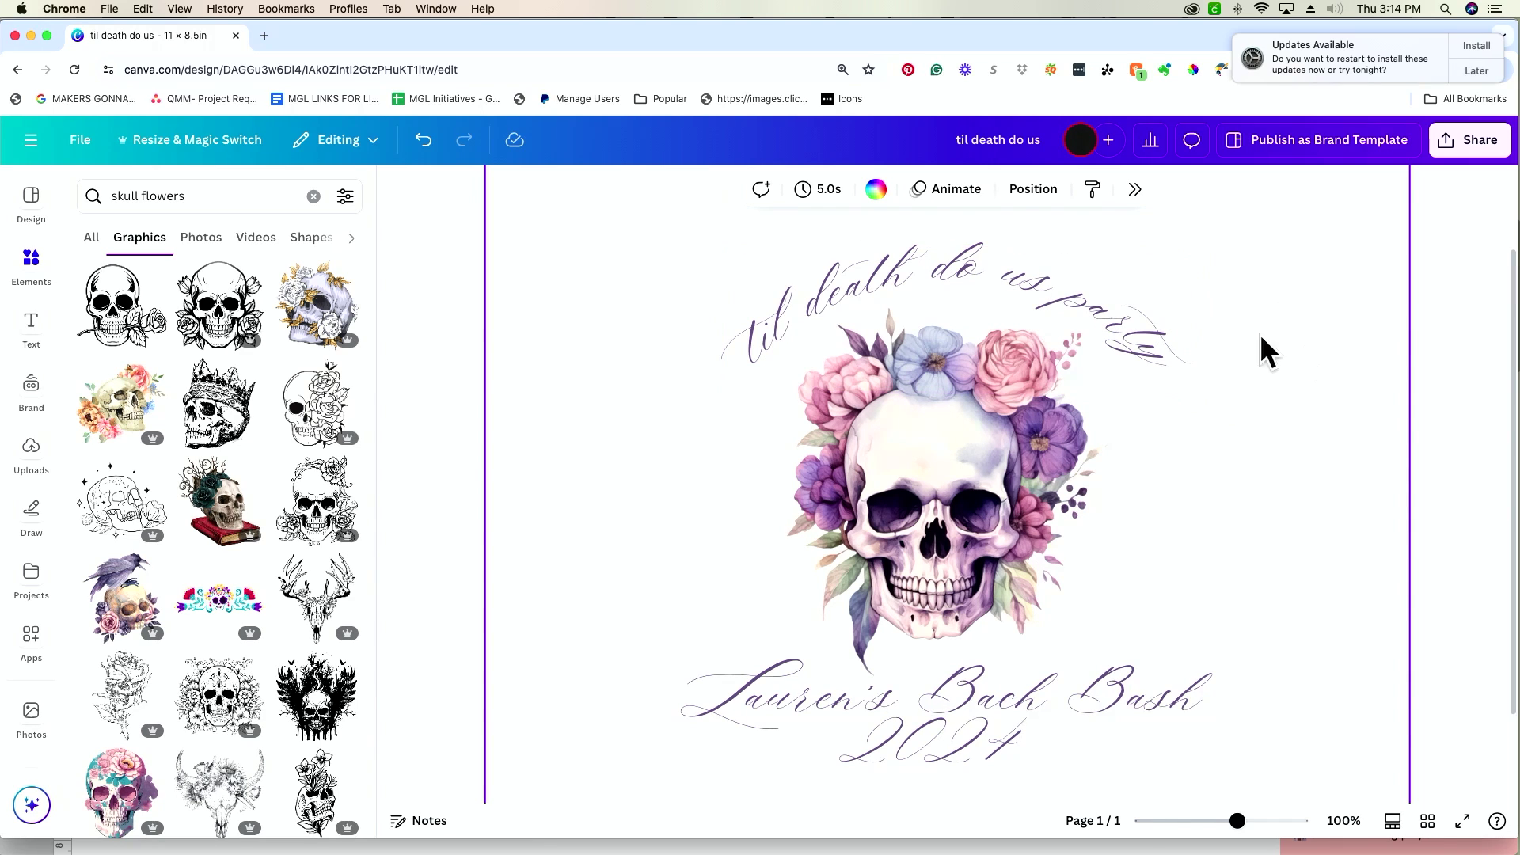
pyautogui.click(1132, 302)
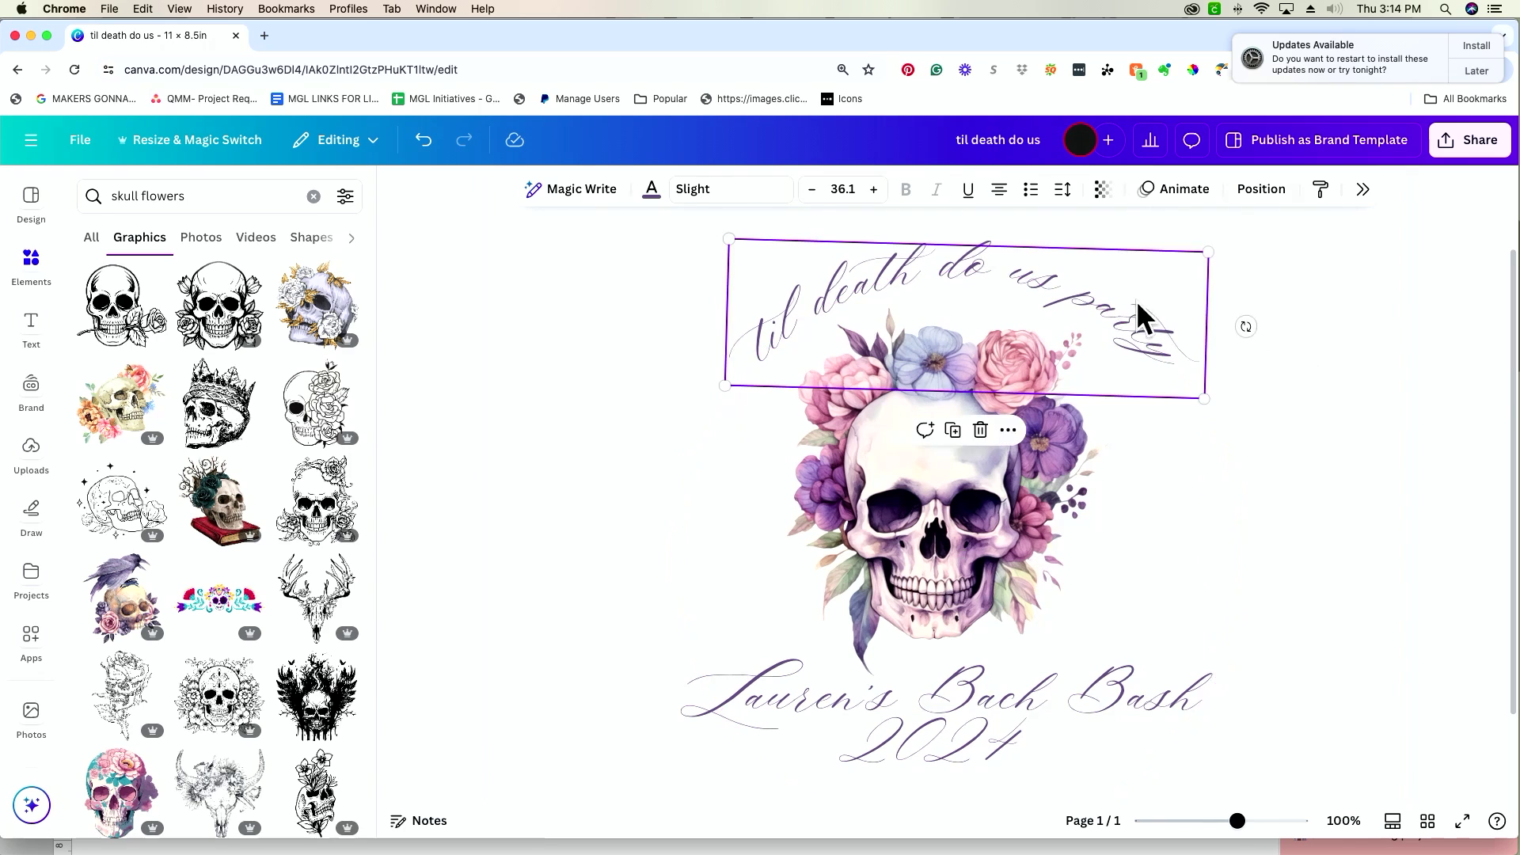
pyautogui.click(1291, 639)
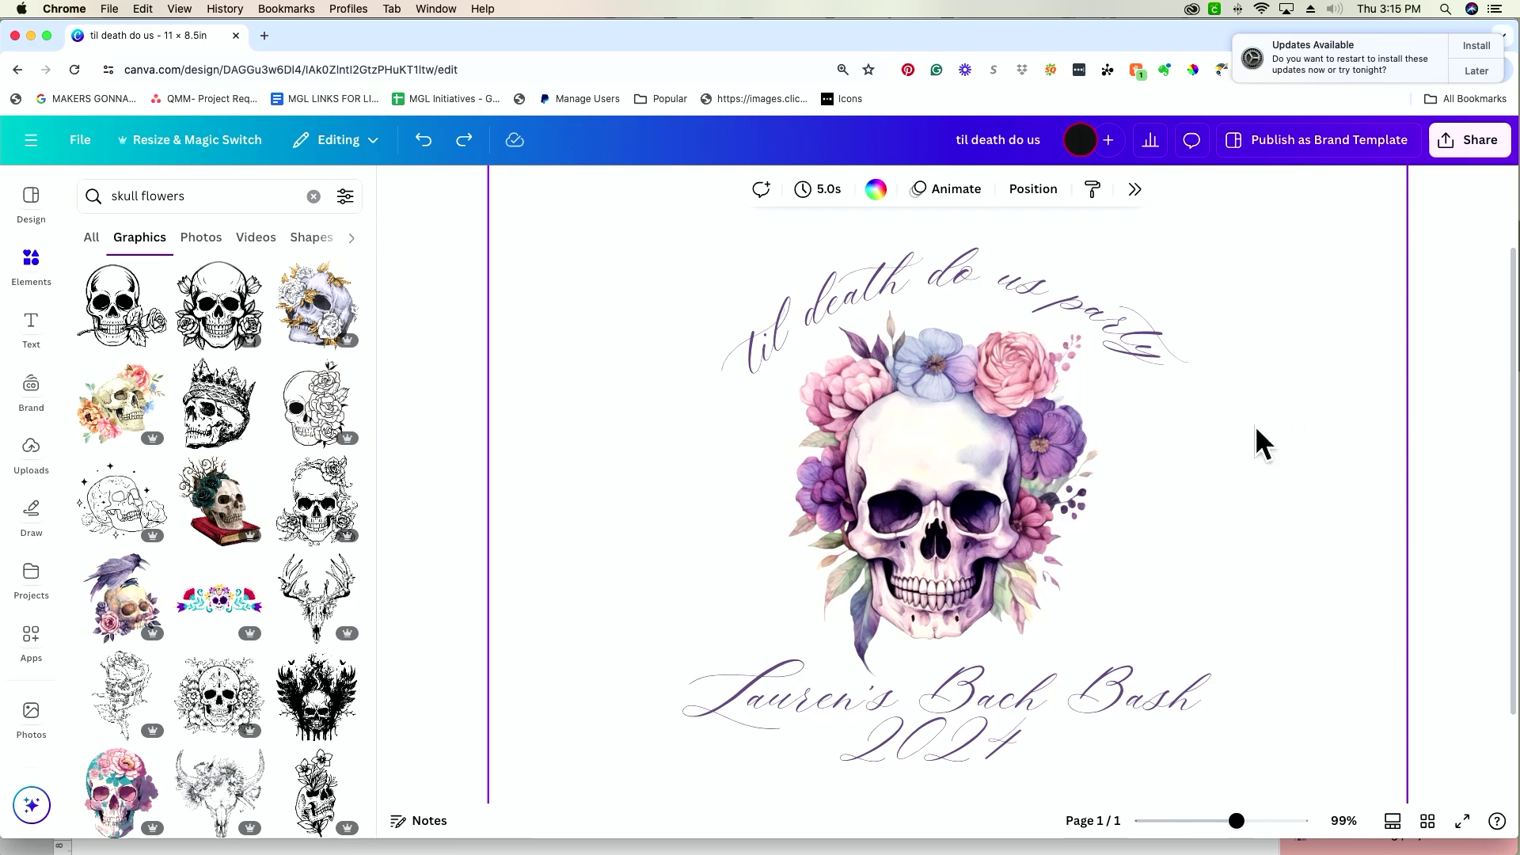
pyautogui.click(1027, 692)
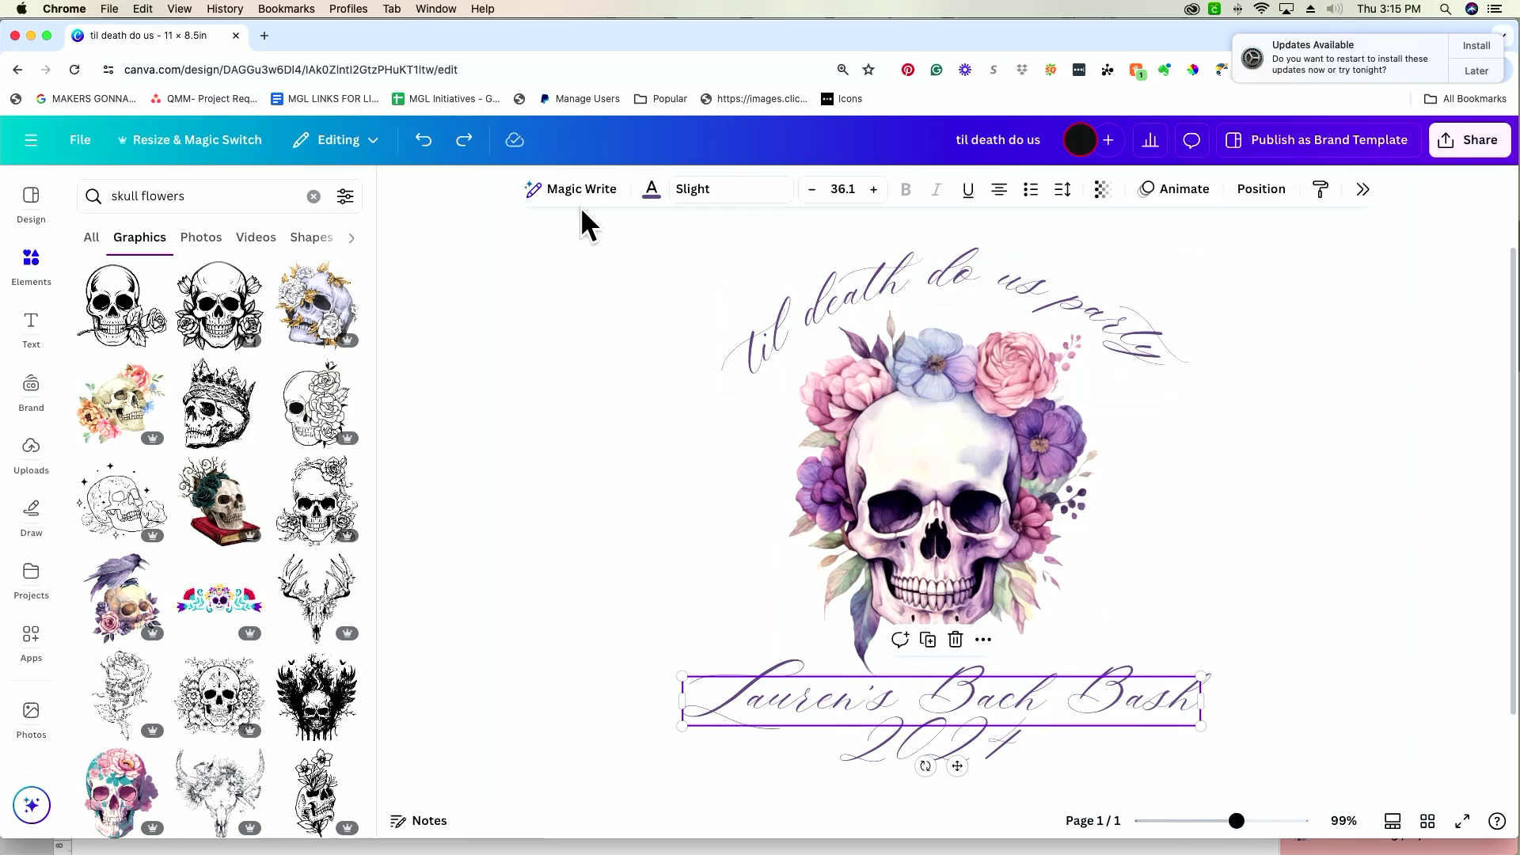
# - Open the full font library for the bottom title and filter it to the Sans Serif category
pyautogui.click(727, 211)
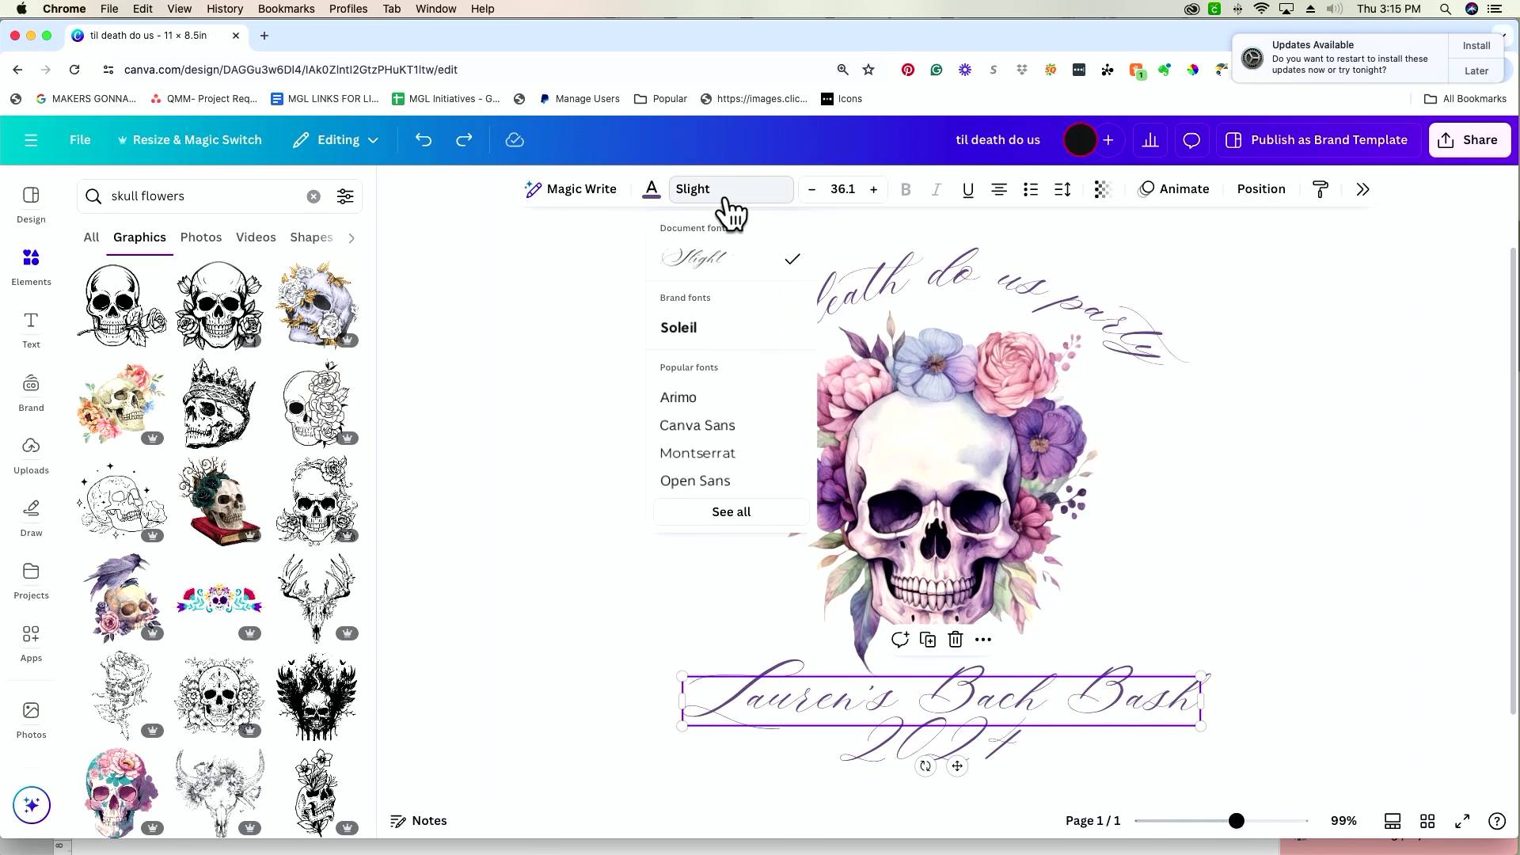
pyautogui.click(733, 510)
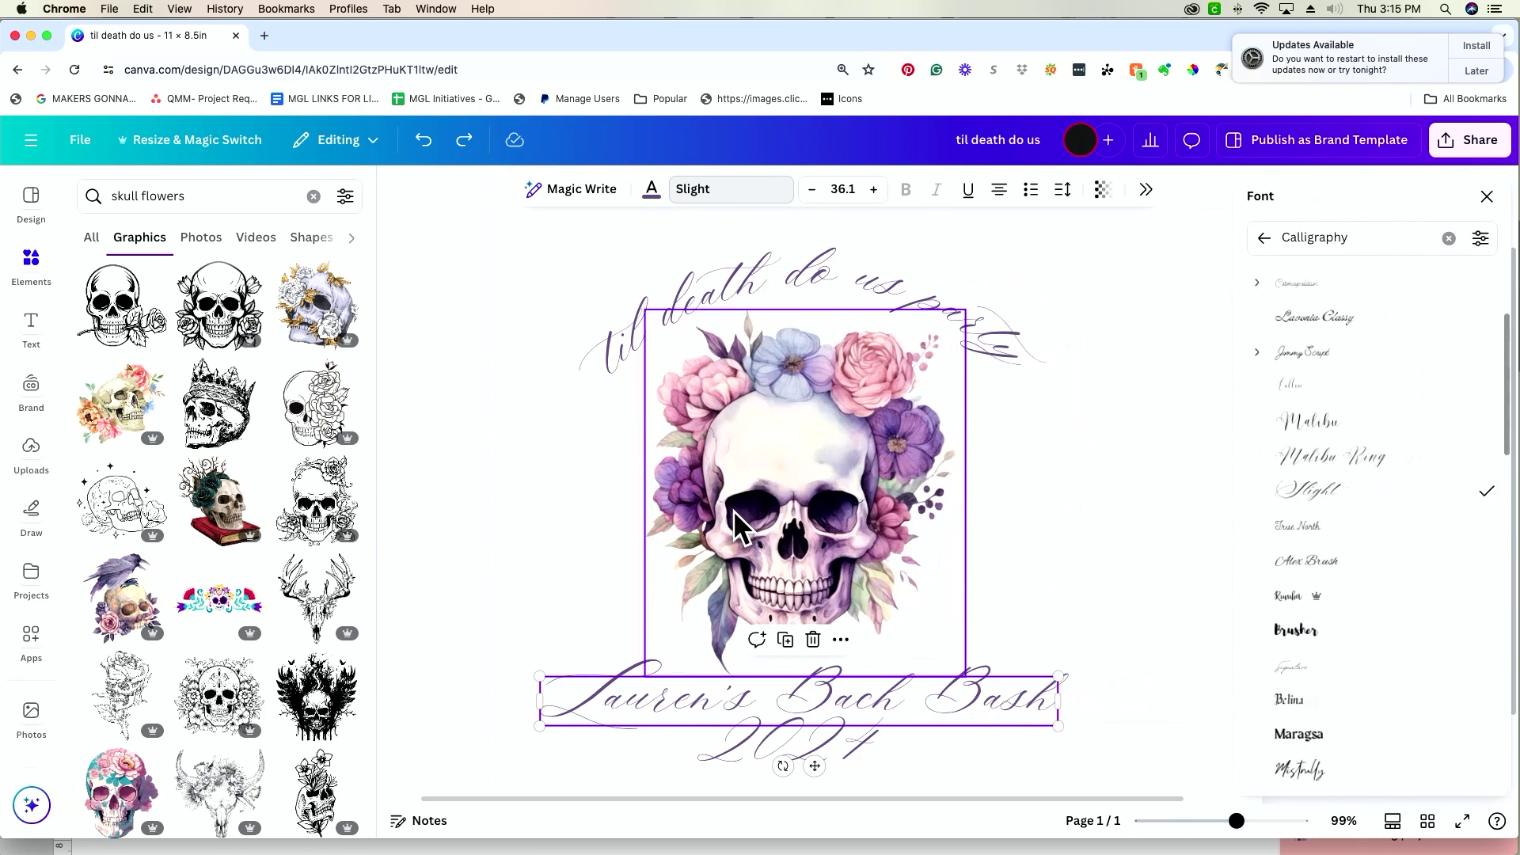
pyautogui.click(1266, 239)
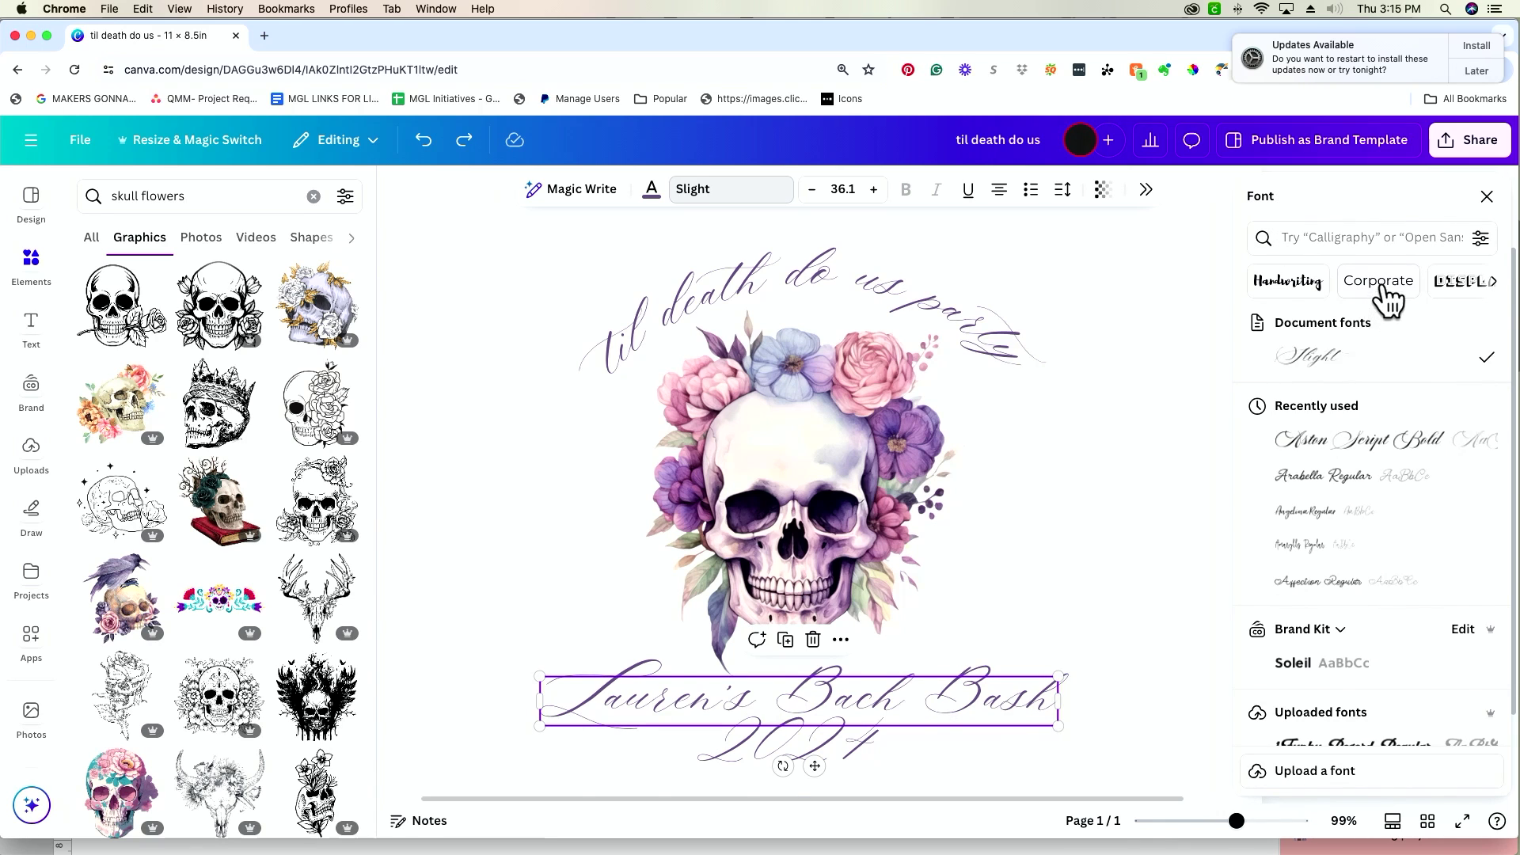
pyautogui.click(1494, 281)
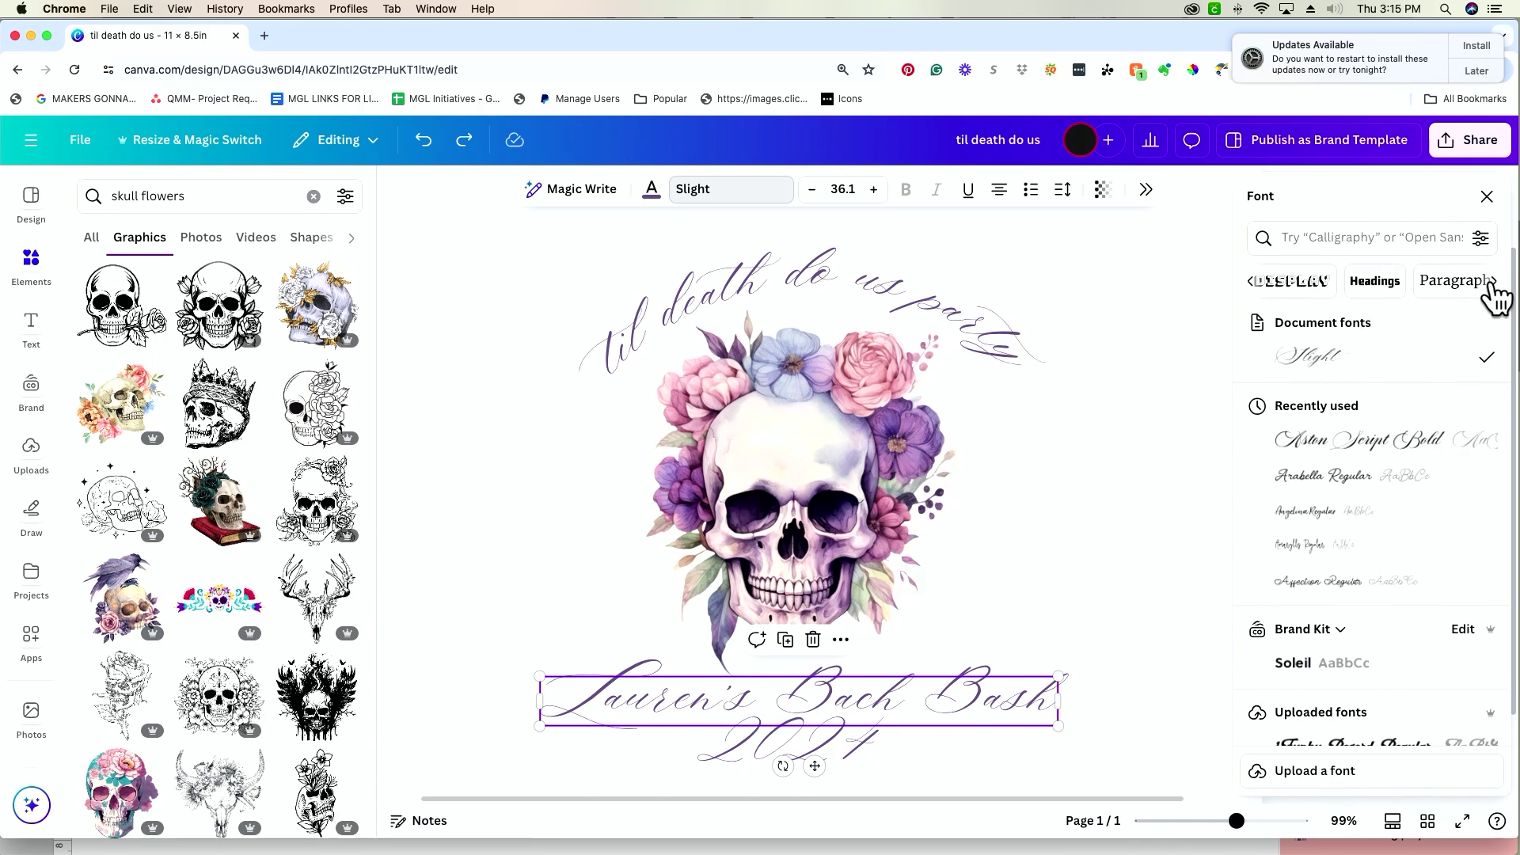
pyautogui.click(1492, 283)
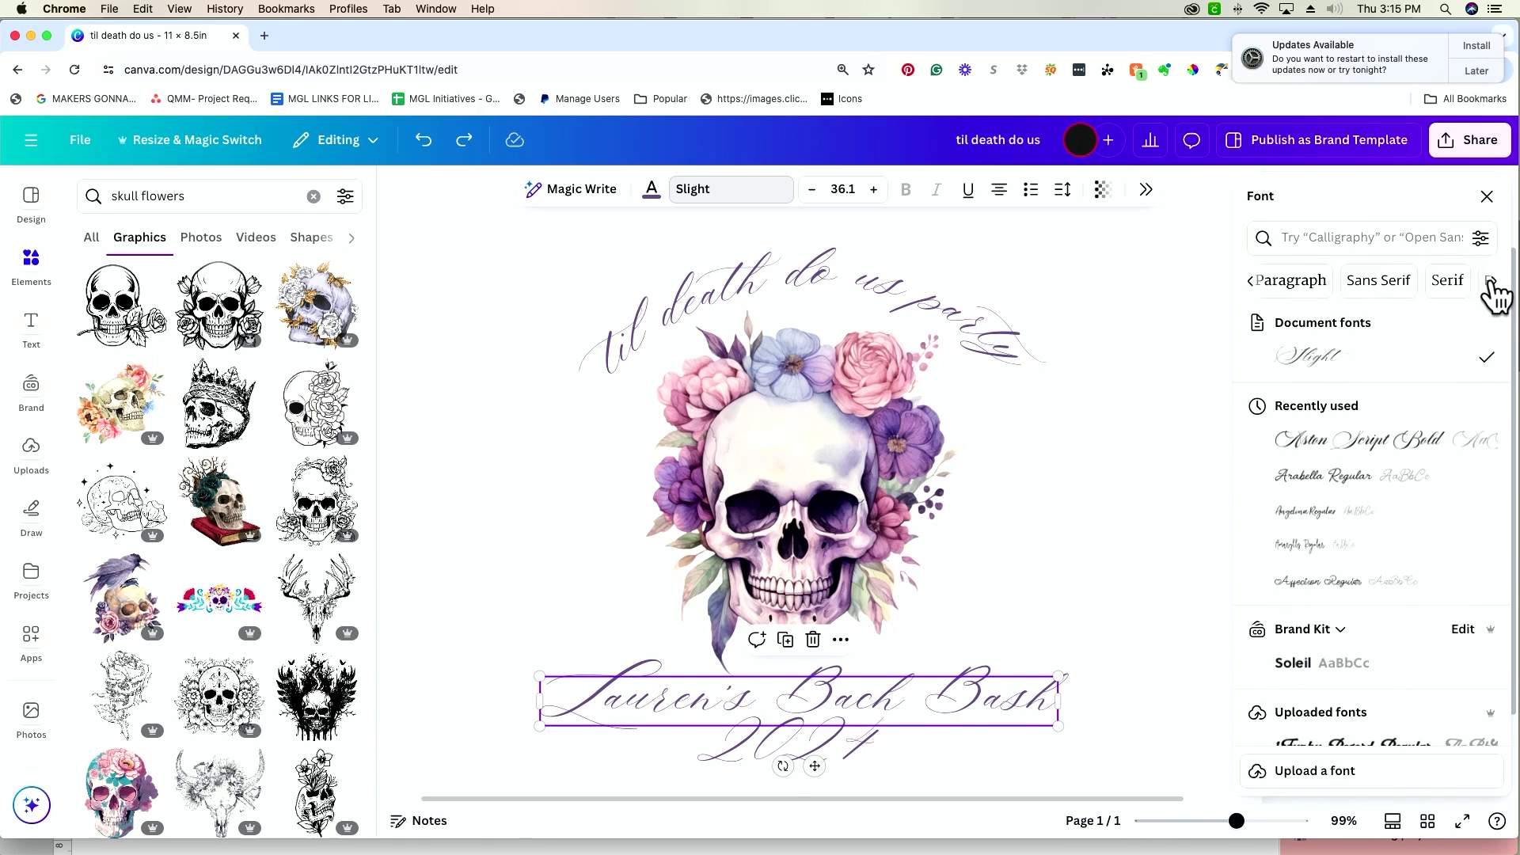
pyautogui.click(1387, 286)
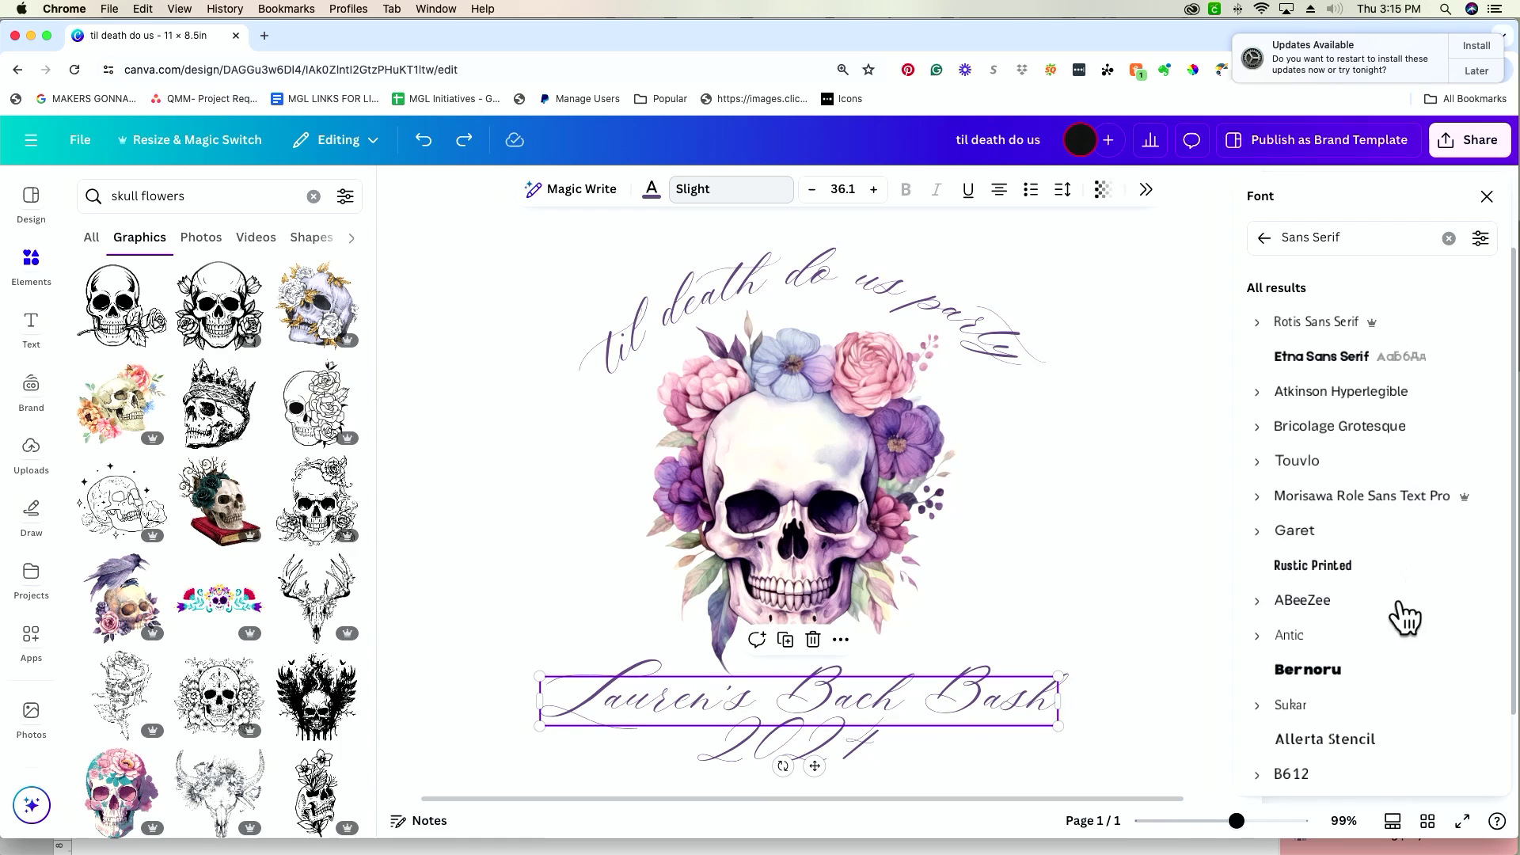
# - Browse down the serif font list to reach Le Jour Serif for the name line
pyautogui.scroll(-3, 1369, 636)
pyautogui.scroll(-8, 1375, 640)
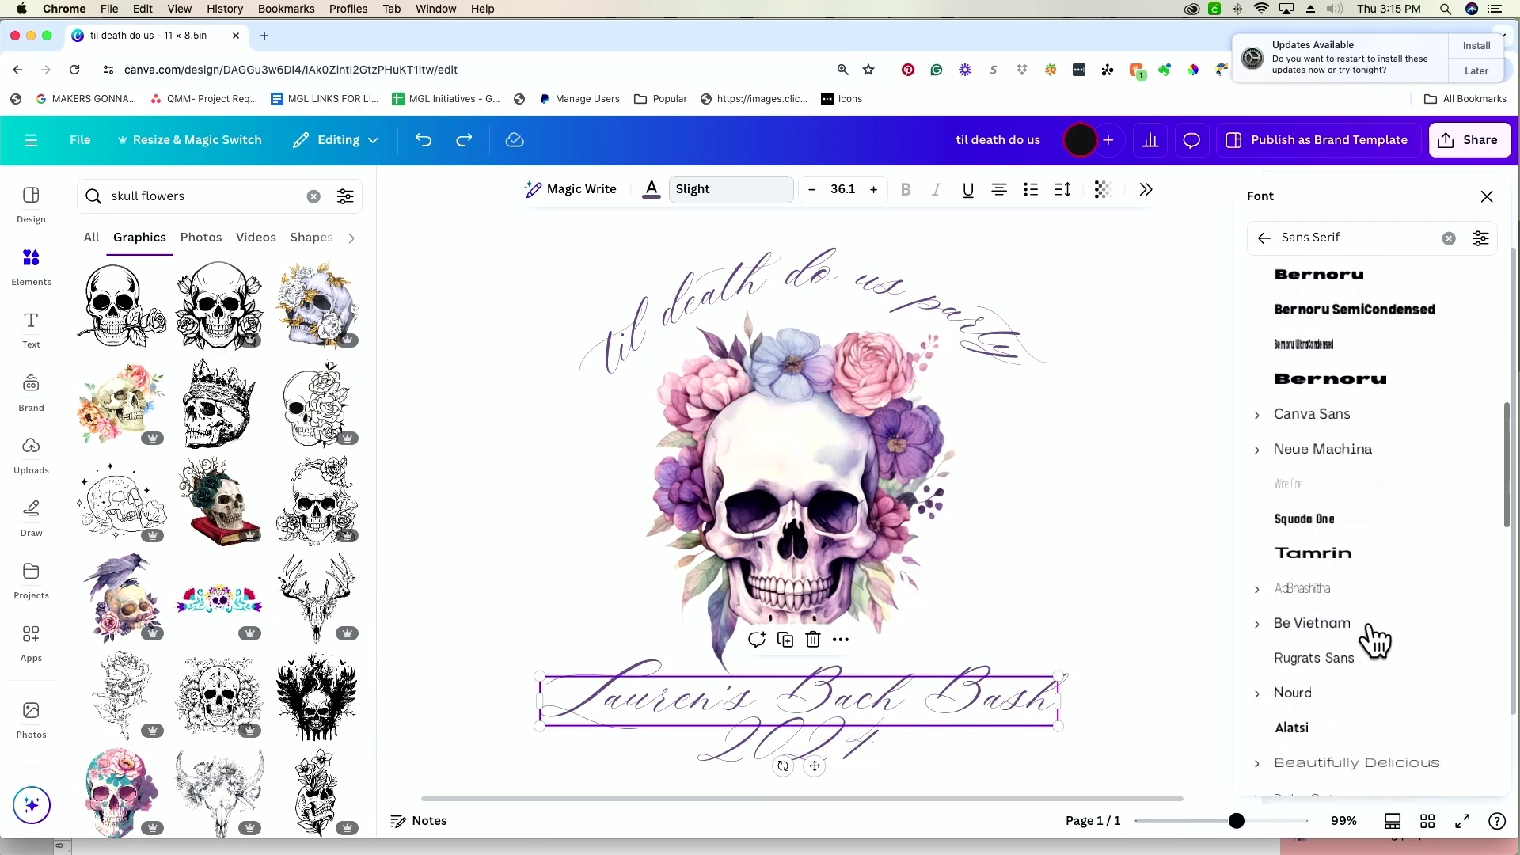
pyautogui.scroll(-9, 1375, 640)
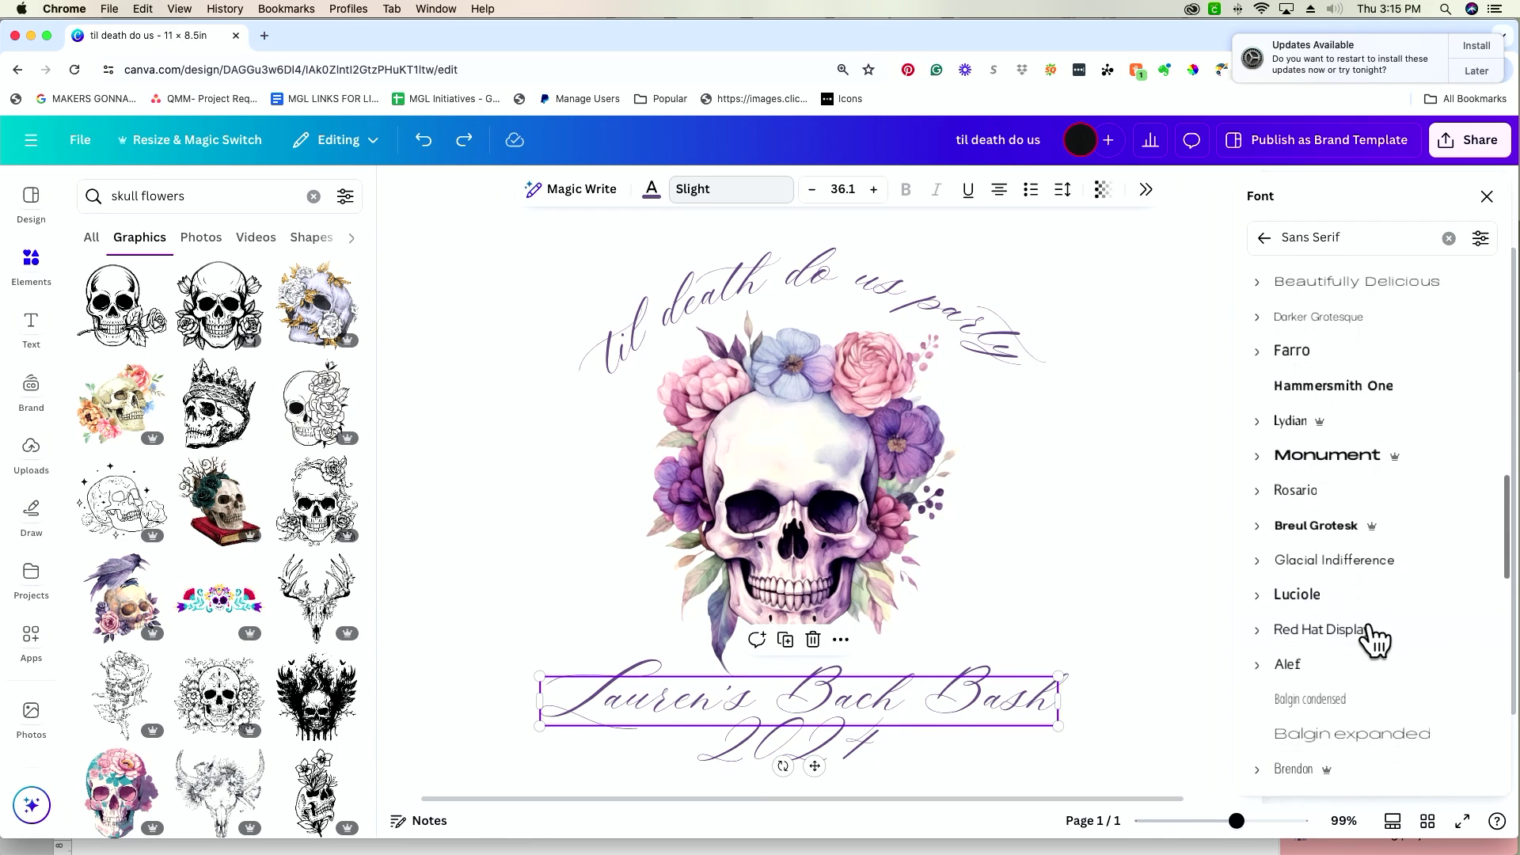
pyautogui.scroll(-1, 1376, 640)
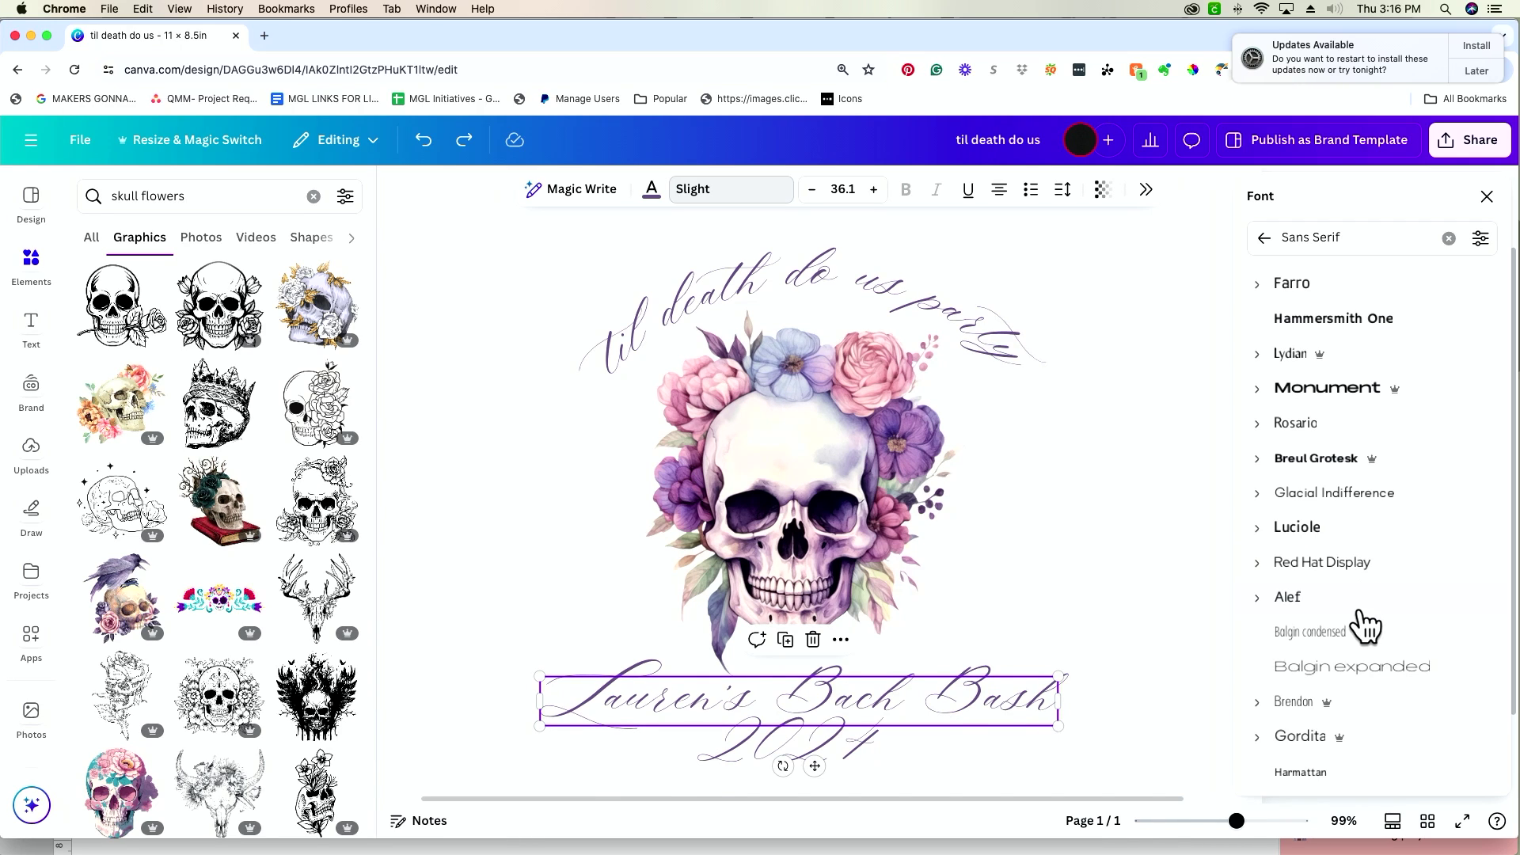
pyautogui.scroll(-1, 1363, 625)
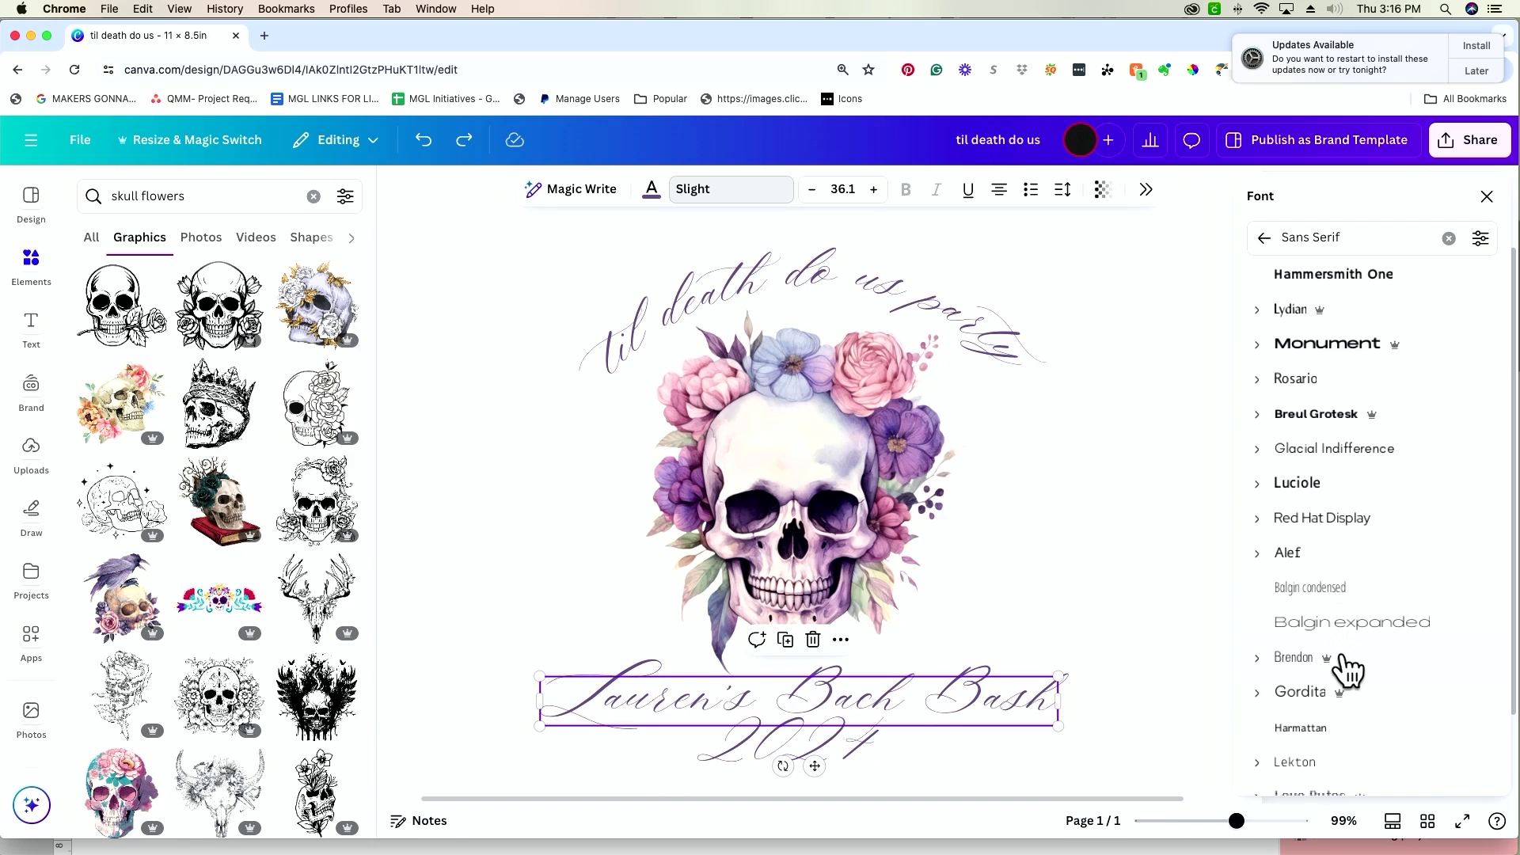
pyautogui.scroll(-1, 1346, 672)
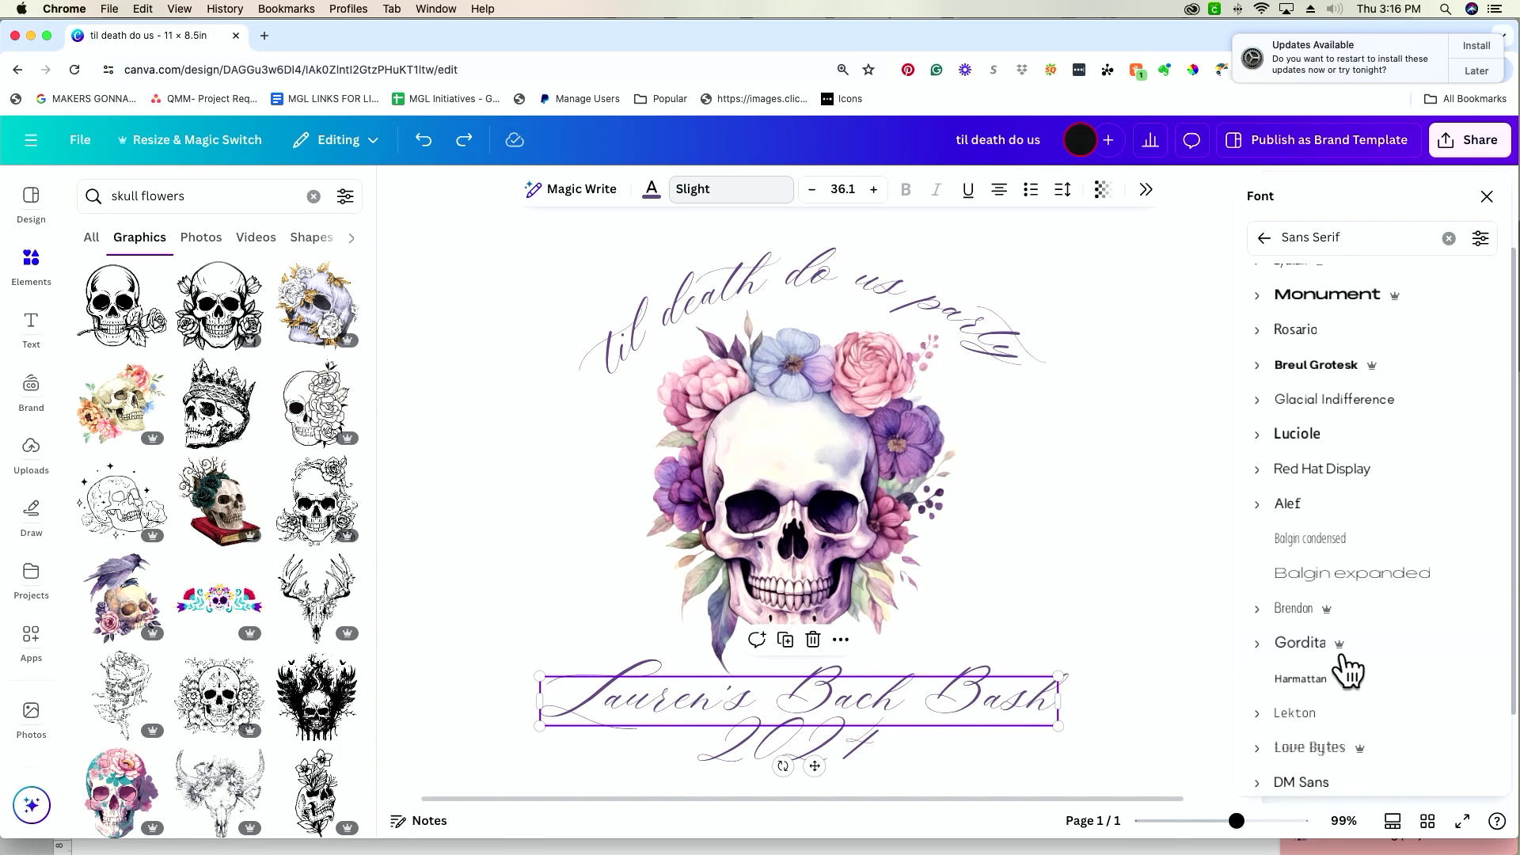
pyautogui.scroll(-2, 1348, 671)
pyautogui.scroll(-2, 1348, 672)
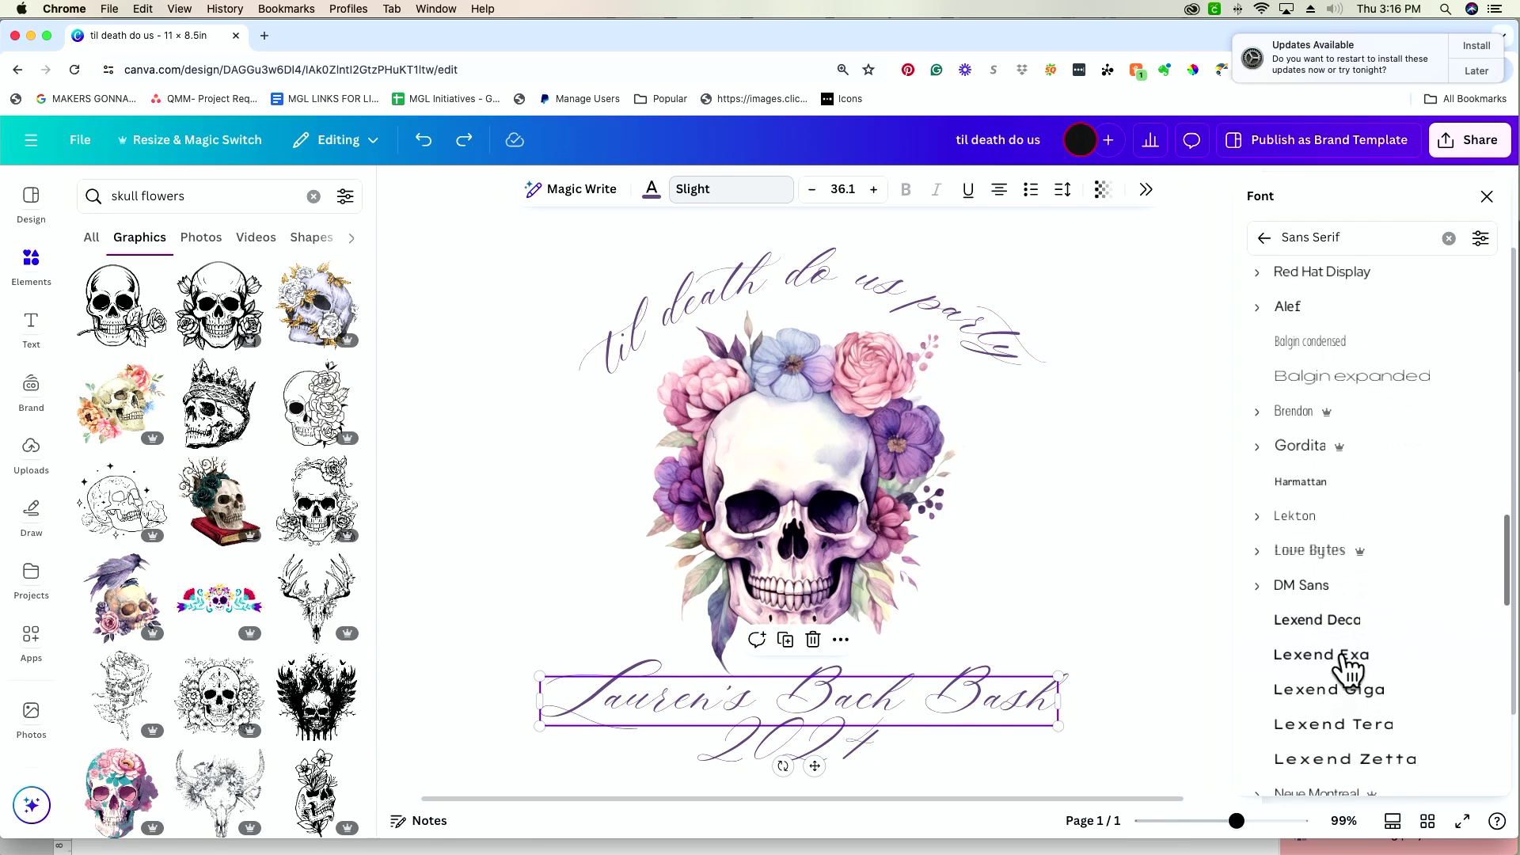
pyautogui.scroll(-2, 1348, 672)
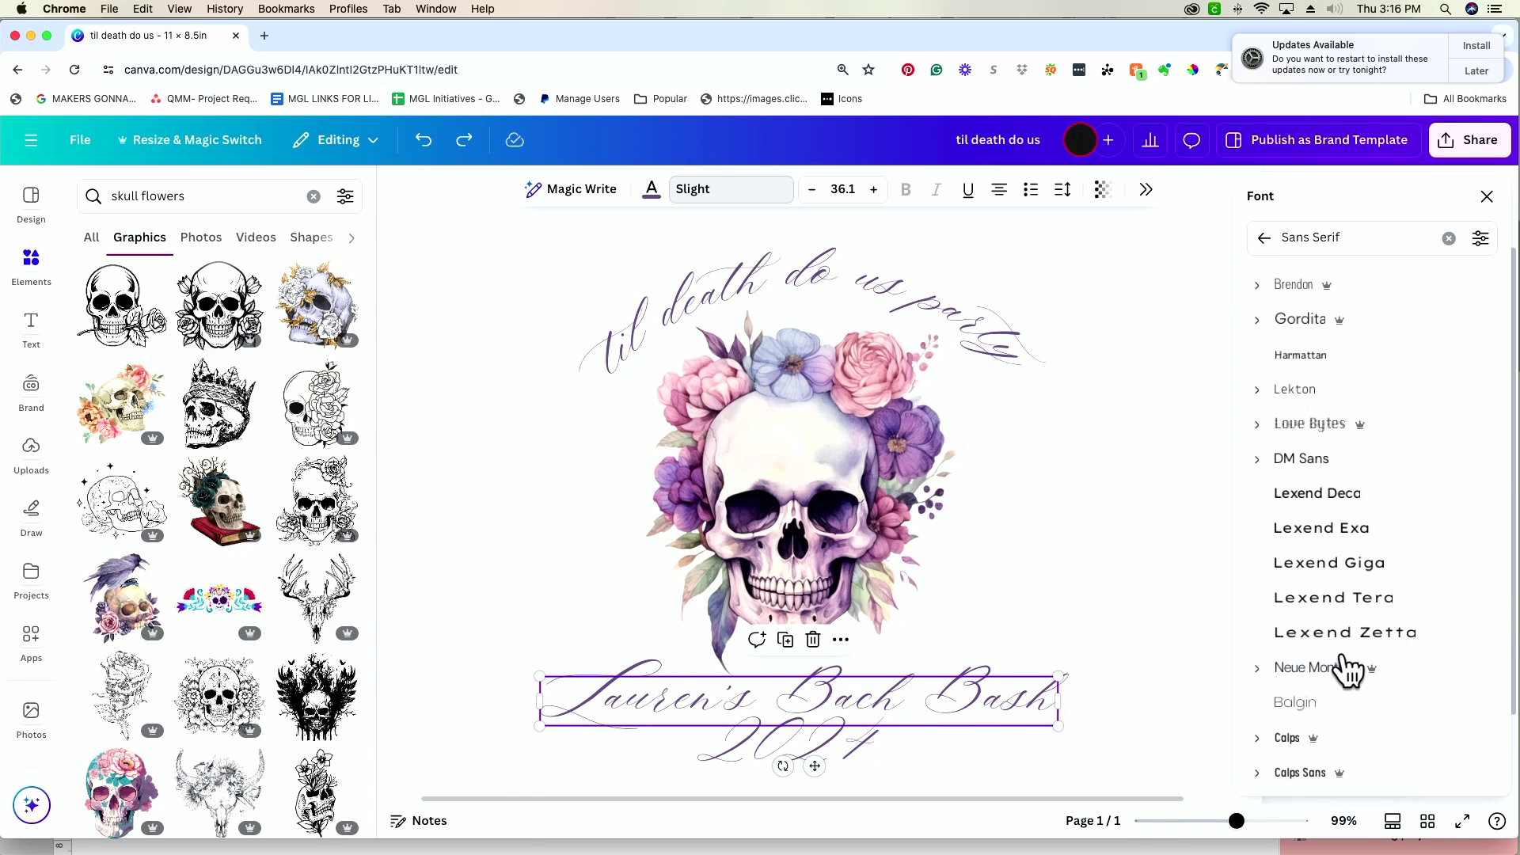
pyautogui.scroll(-2, 1346, 671)
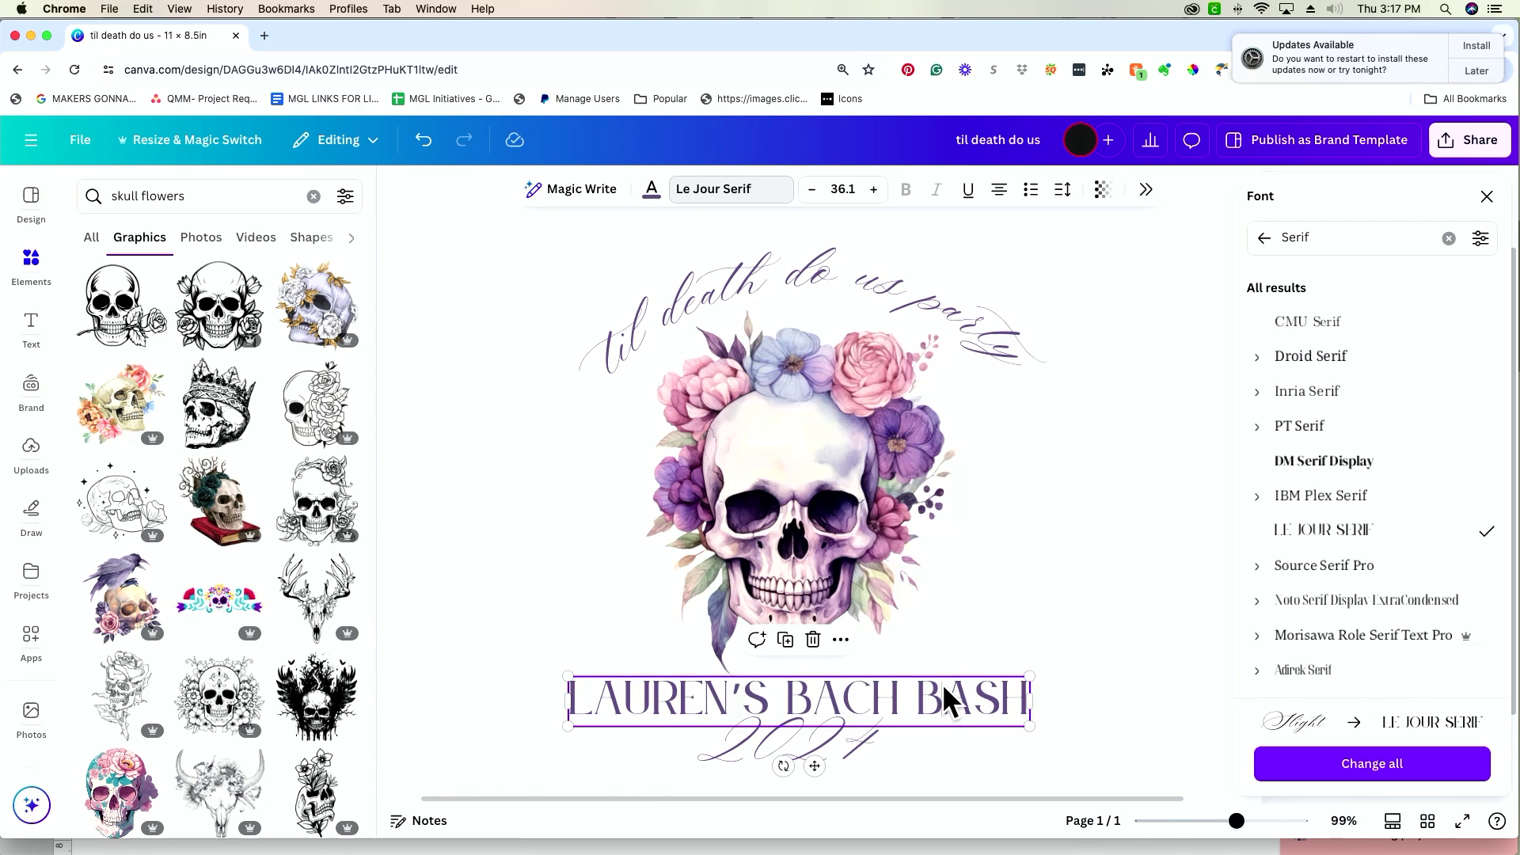
# - Resize the Le Jour Serif name line to 30.6 and recentre it above the 2024 line
pyautogui.moveTo(942, 683); pyautogui.dragTo(978, 690)
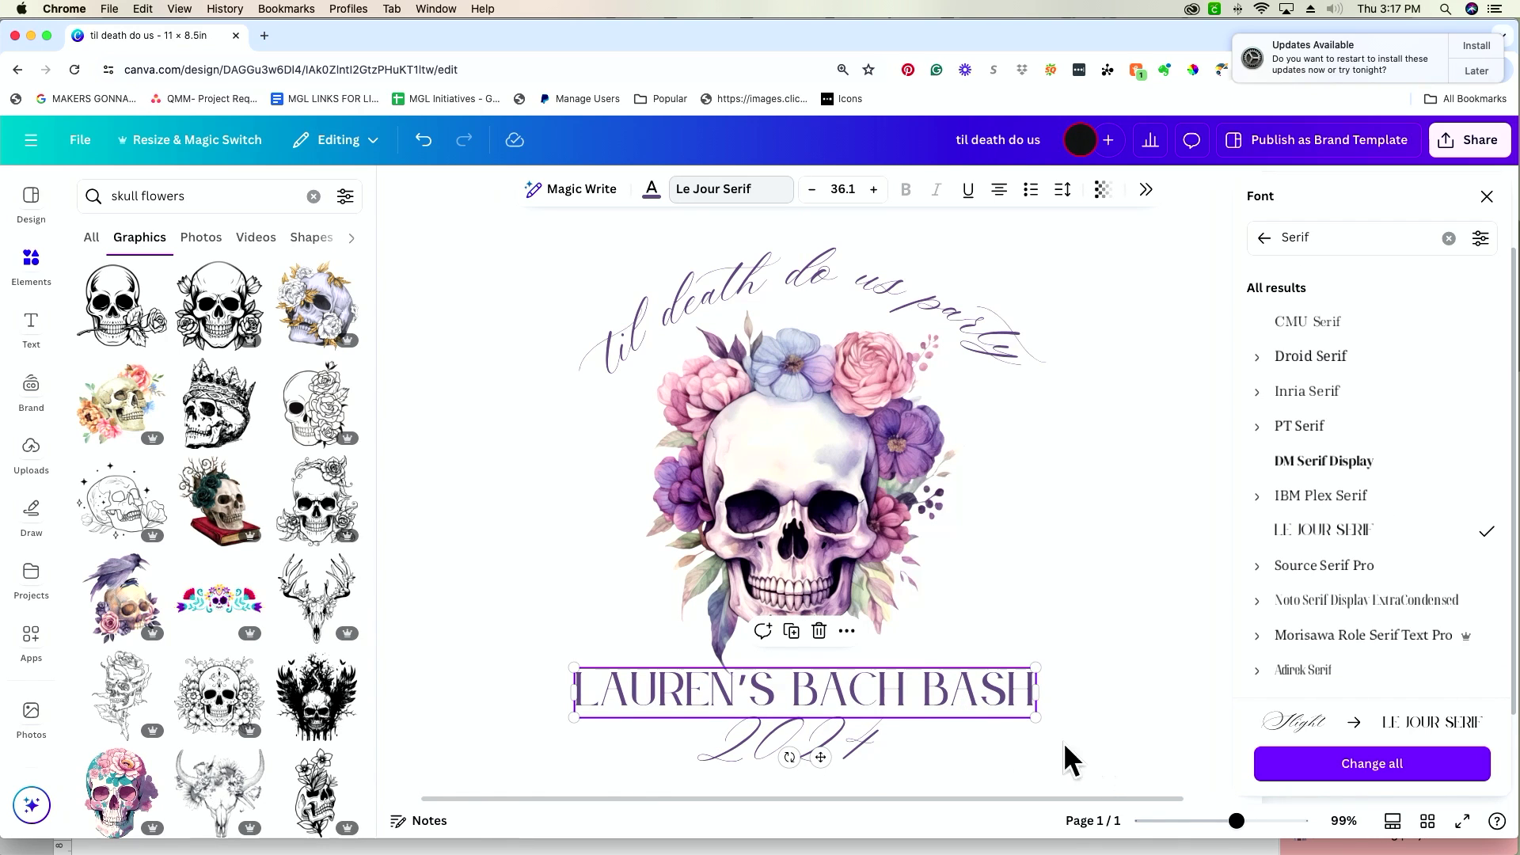
pyautogui.moveTo(574, 718); pyautogui.dragTo(645, 715)
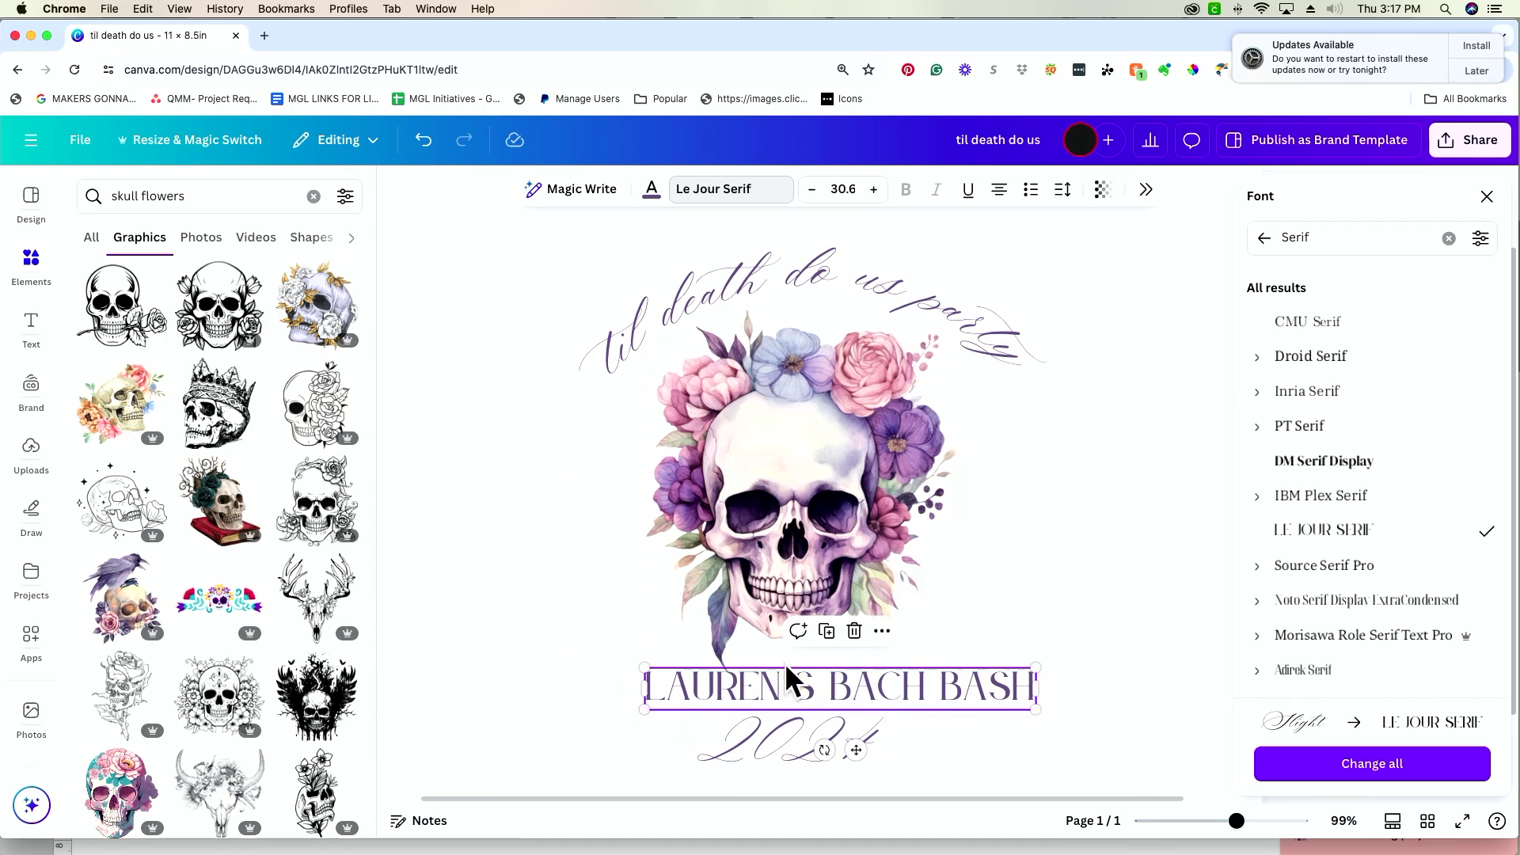
pyautogui.moveTo(870, 678); pyautogui.dragTo(847, 692)
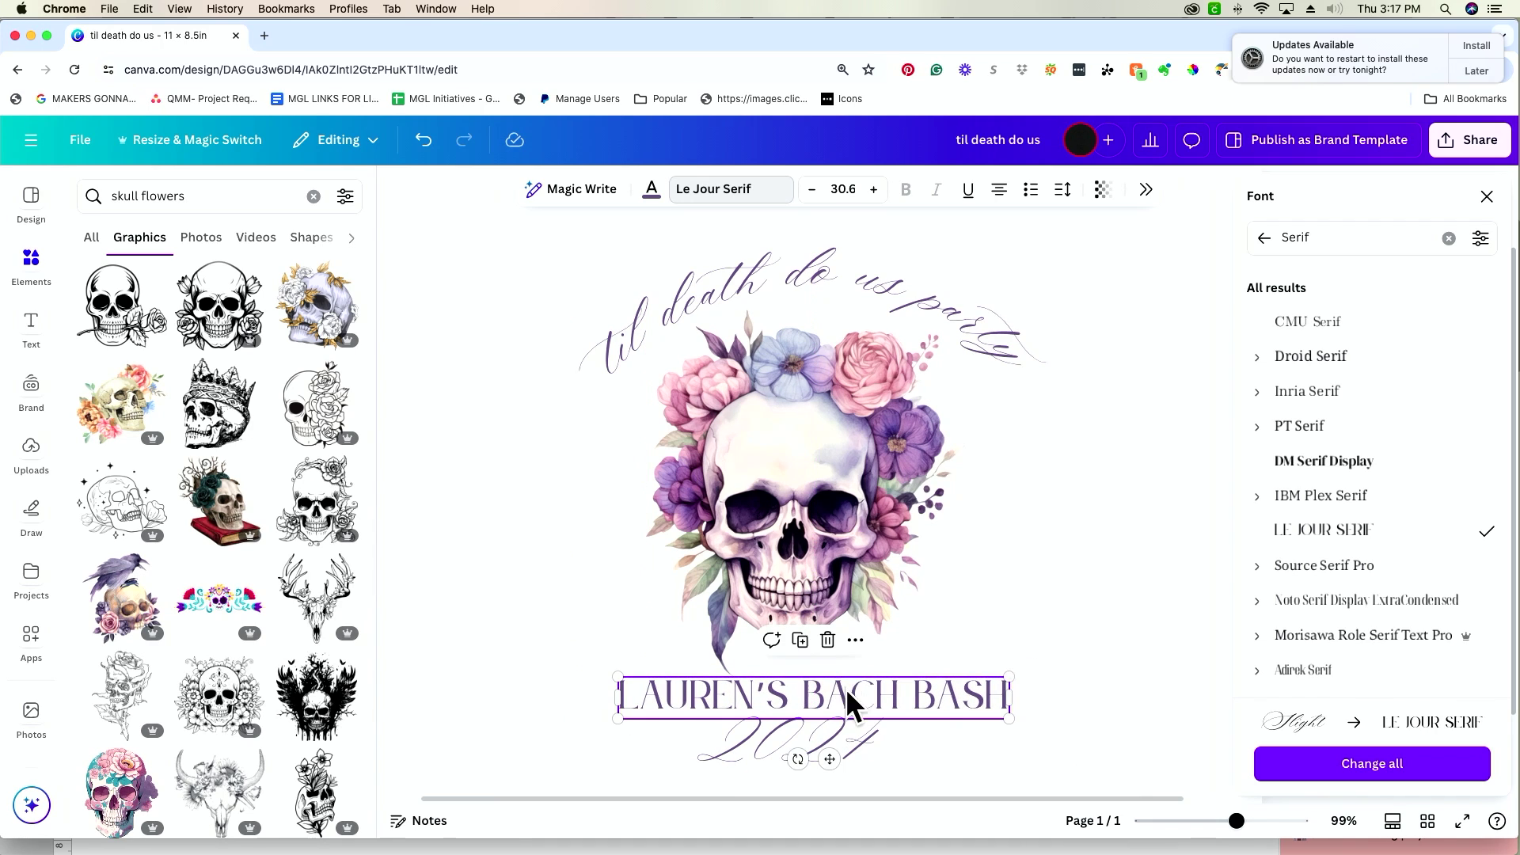
pyautogui.click(977, 744)
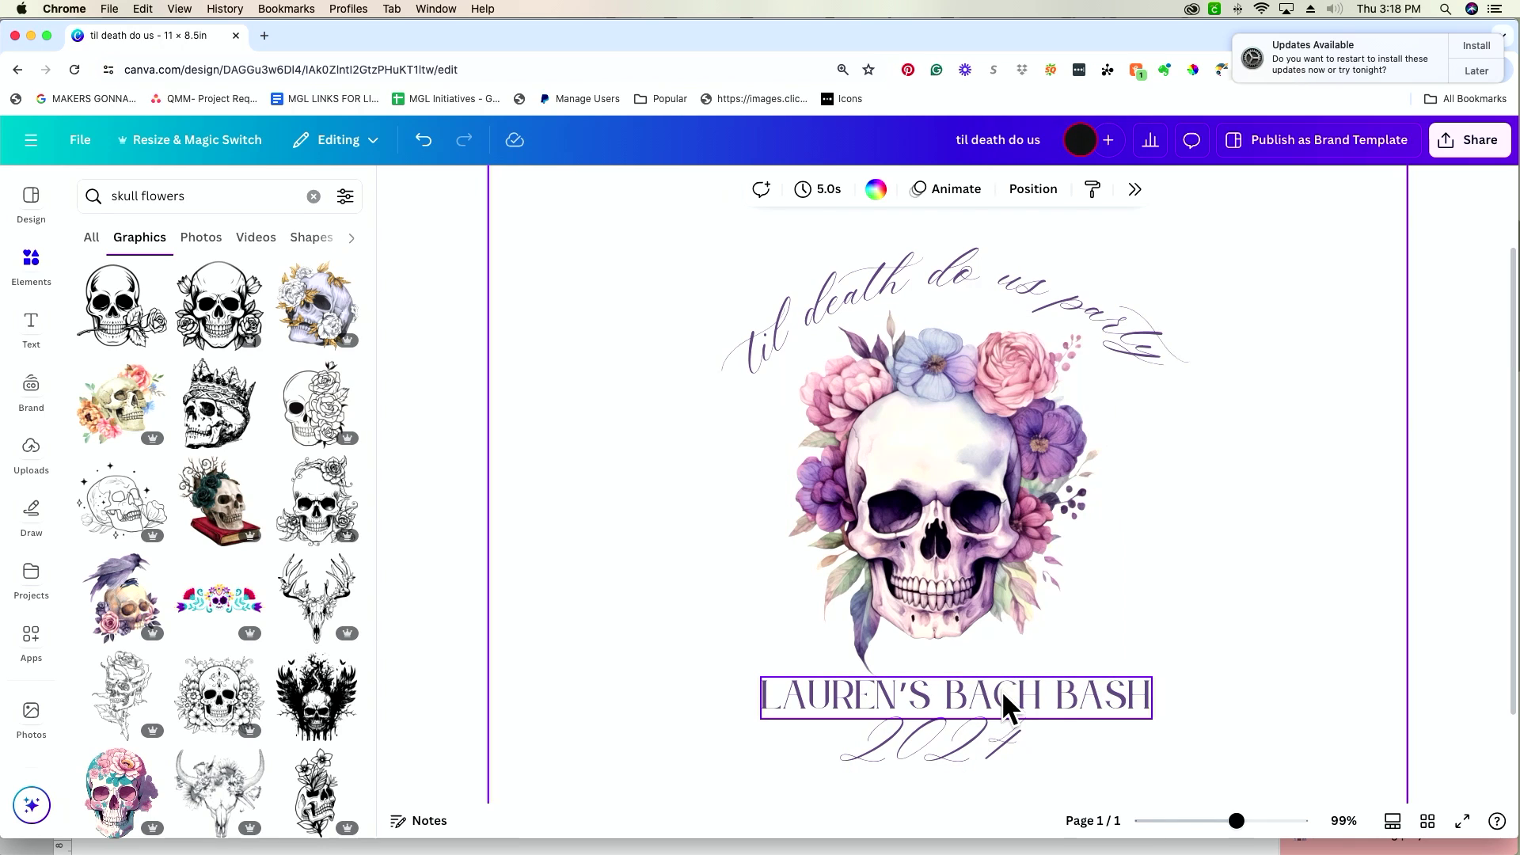
# - Copy the LAUREN'S BACH BASH heading's serif style onto 2024 and centre 2024 beneath it
pyautogui.scroll(1, 1001, 690)
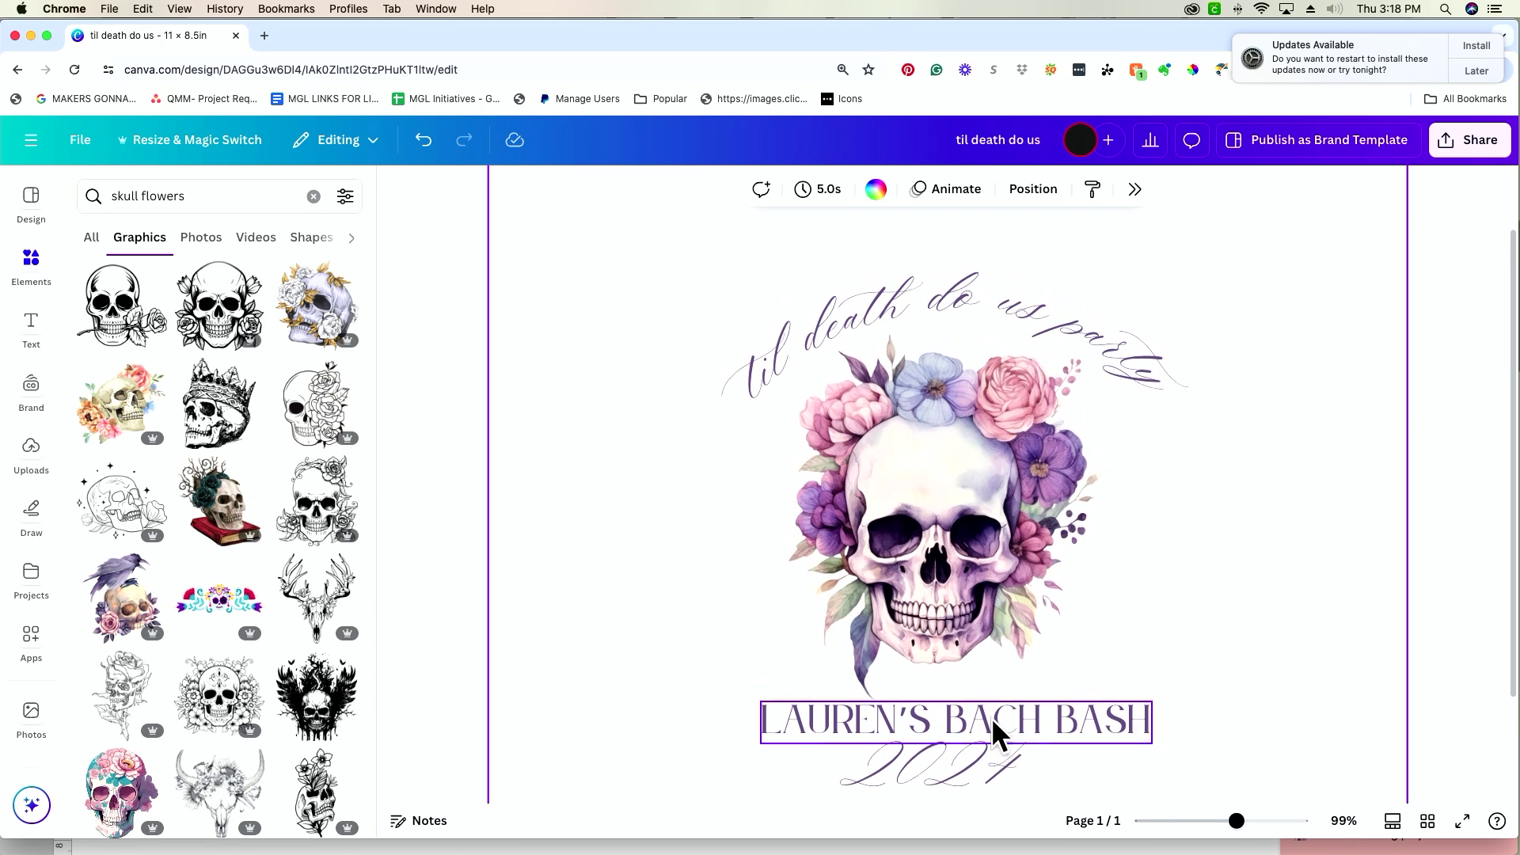
pyautogui.click(972, 764)
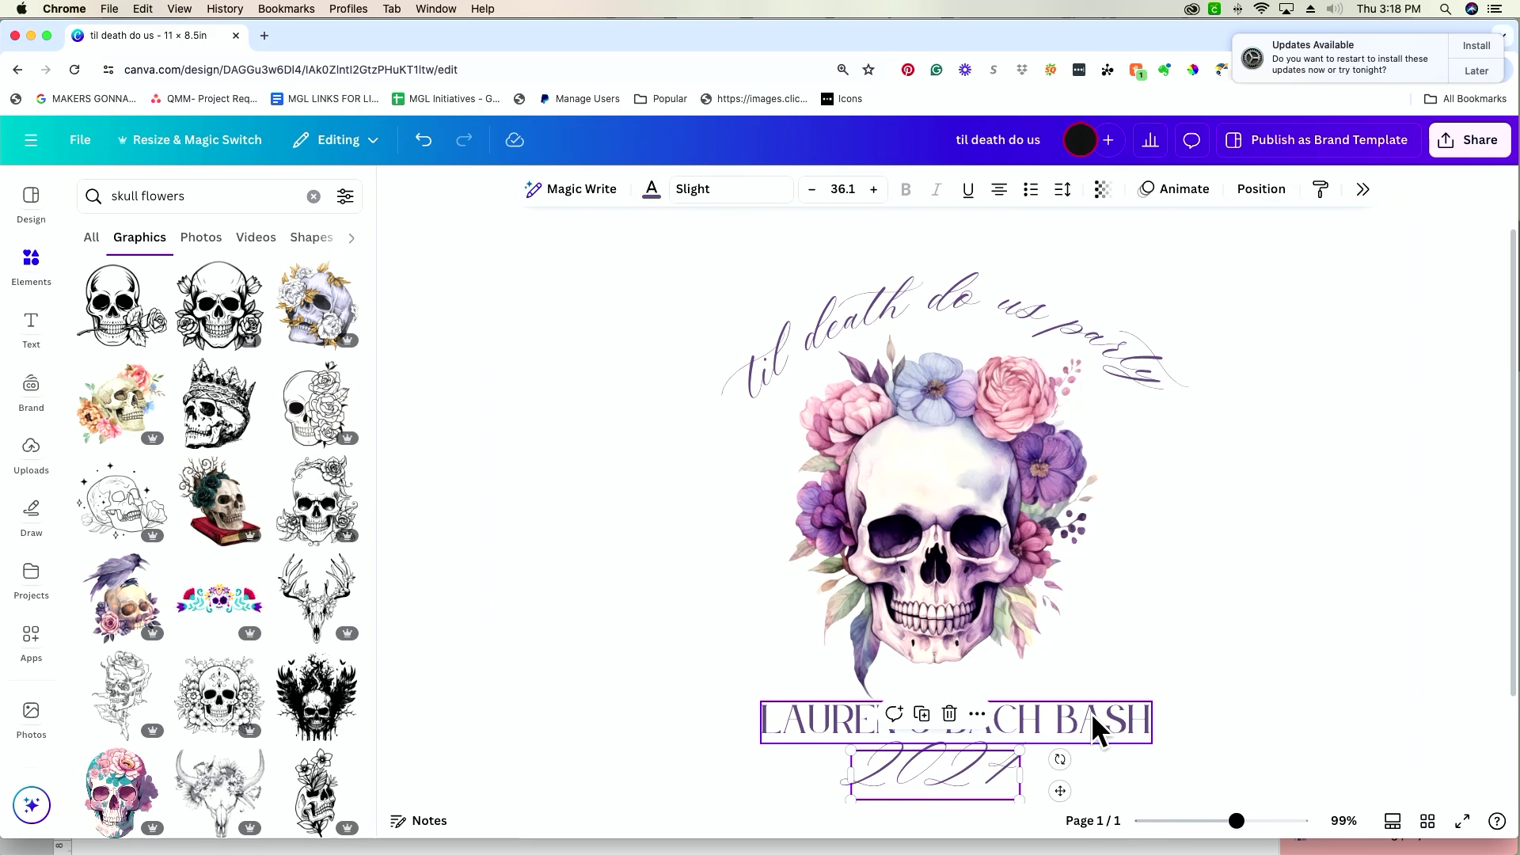
pyautogui.click(1030, 719)
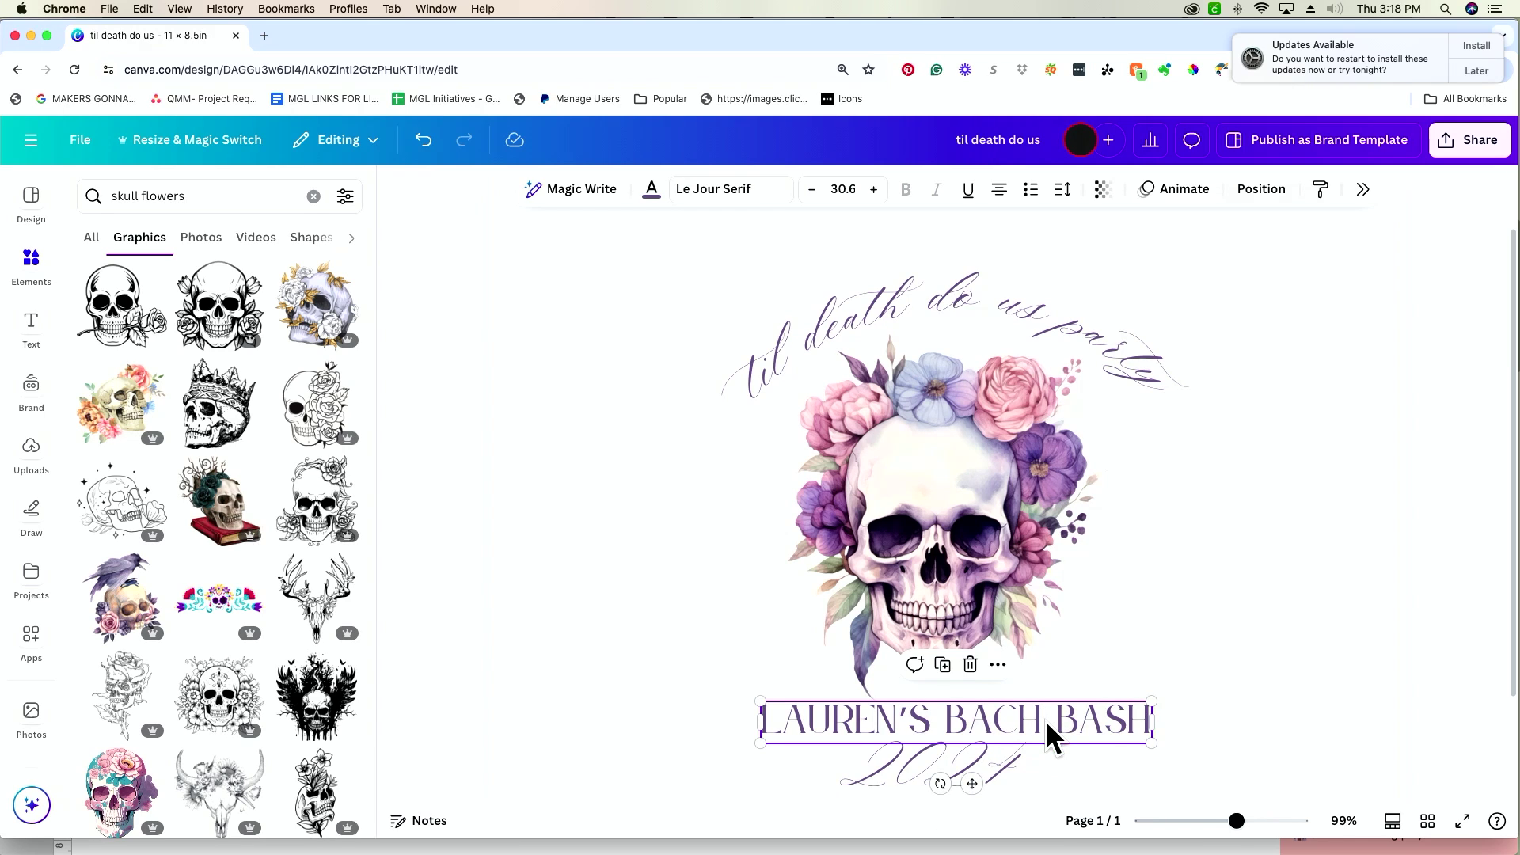
pyautogui.rightClick(1045, 720)
pyautogui.moveTo(1049, 728)
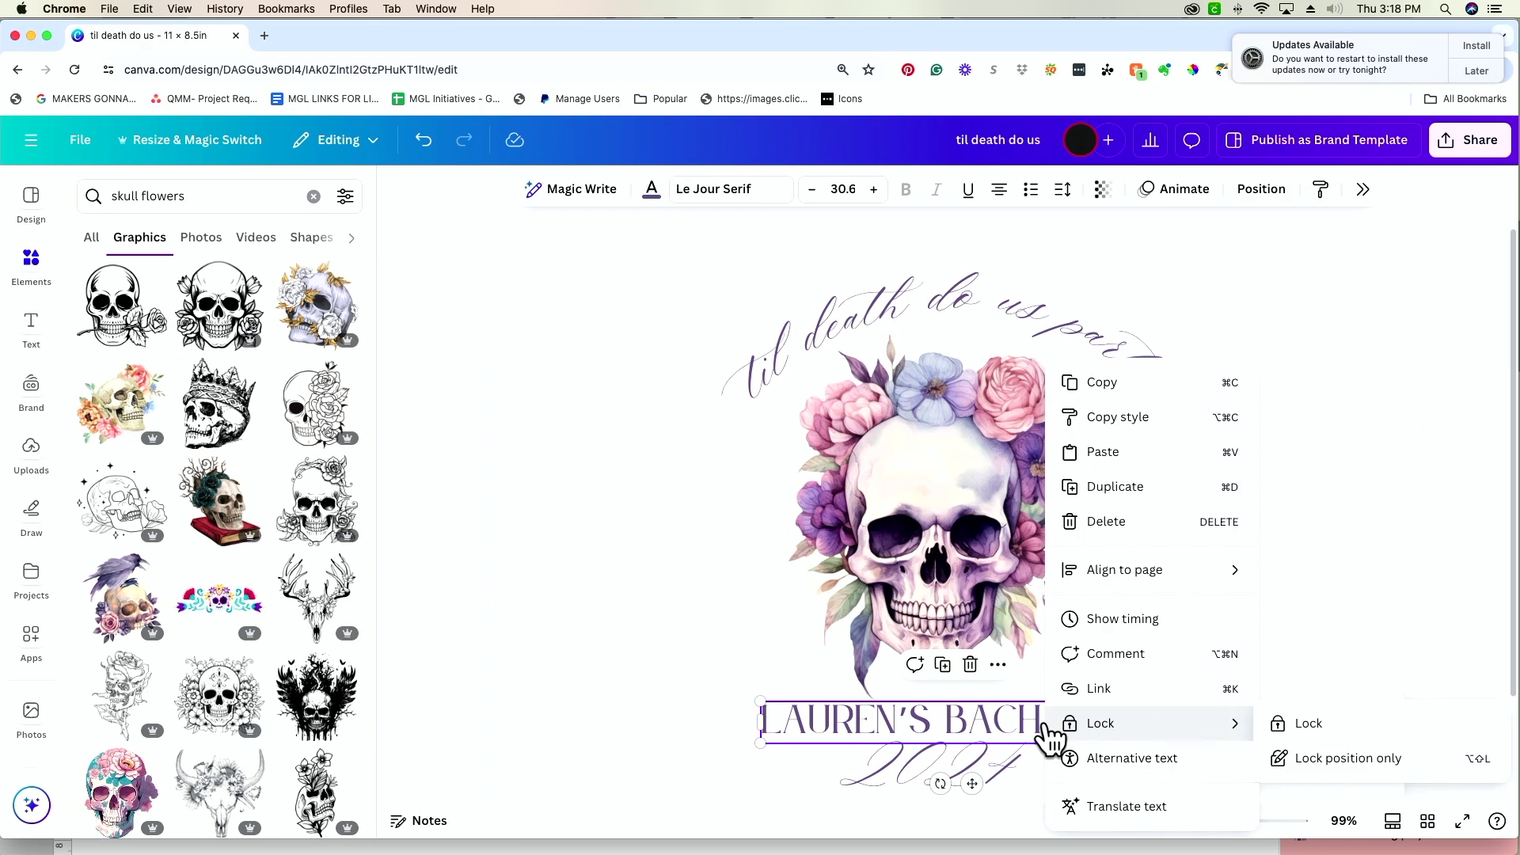
pyautogui.click(1140, 421)
pyautogui.click(991, 784)
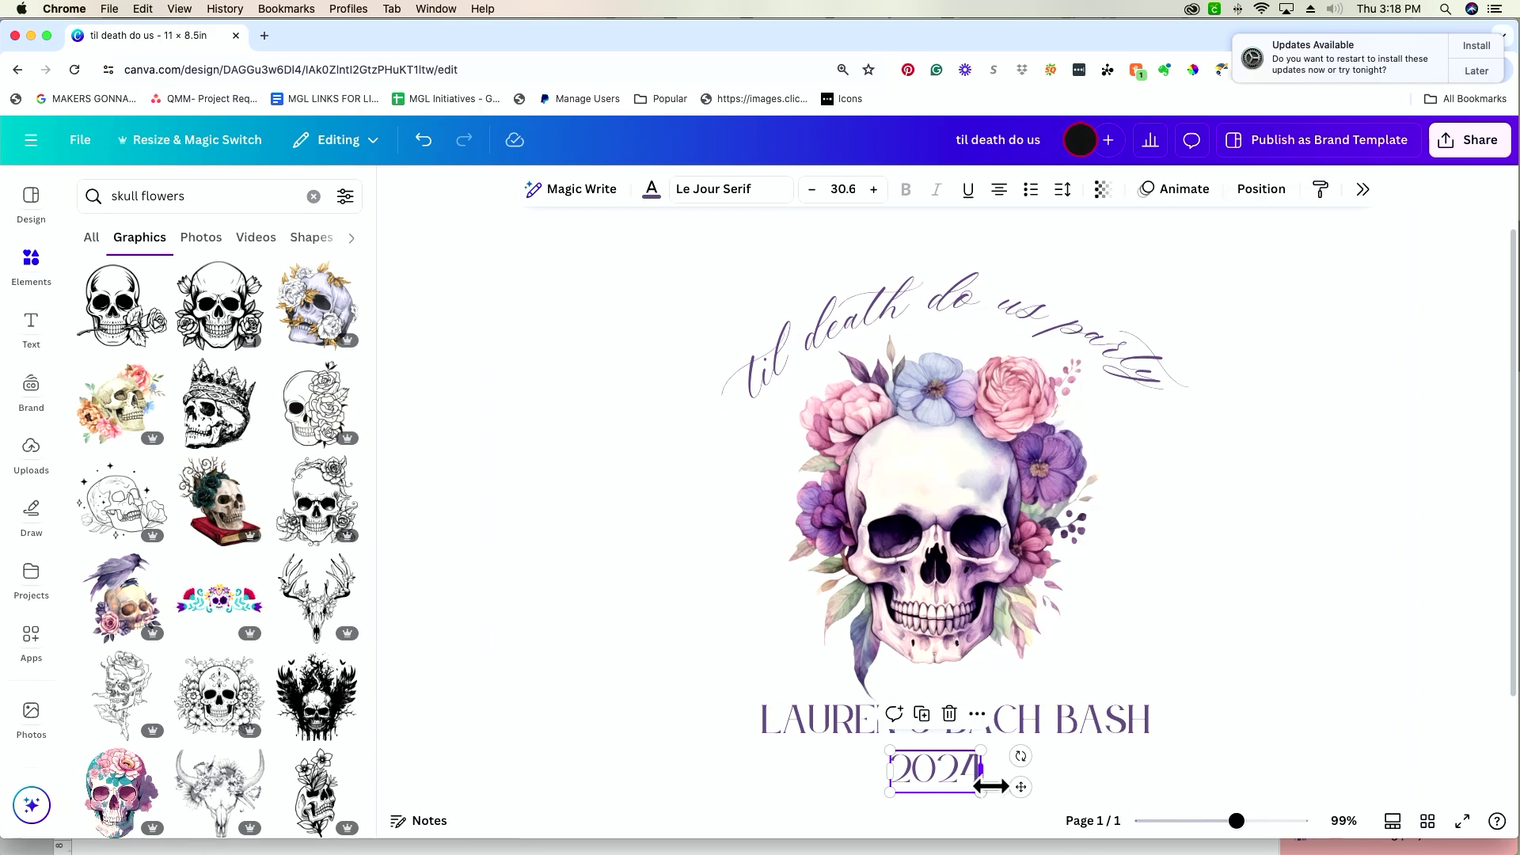
pyautogui.click(540, 486)
pyautogui.moveTo(931, 776); pyautogui.dragTo(943, 771)
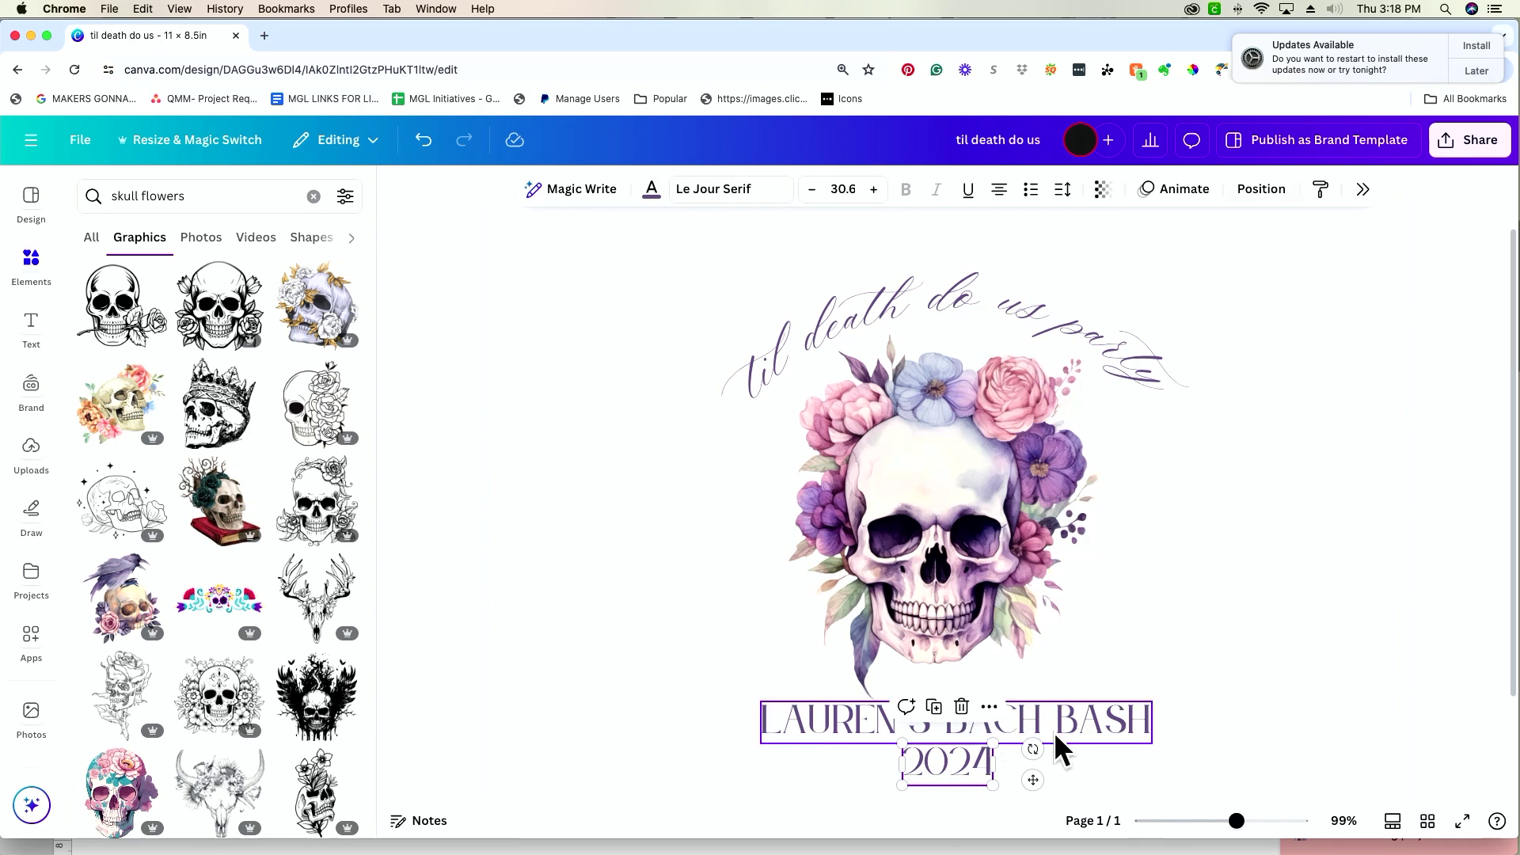
pyautogui.click(1245, 748)
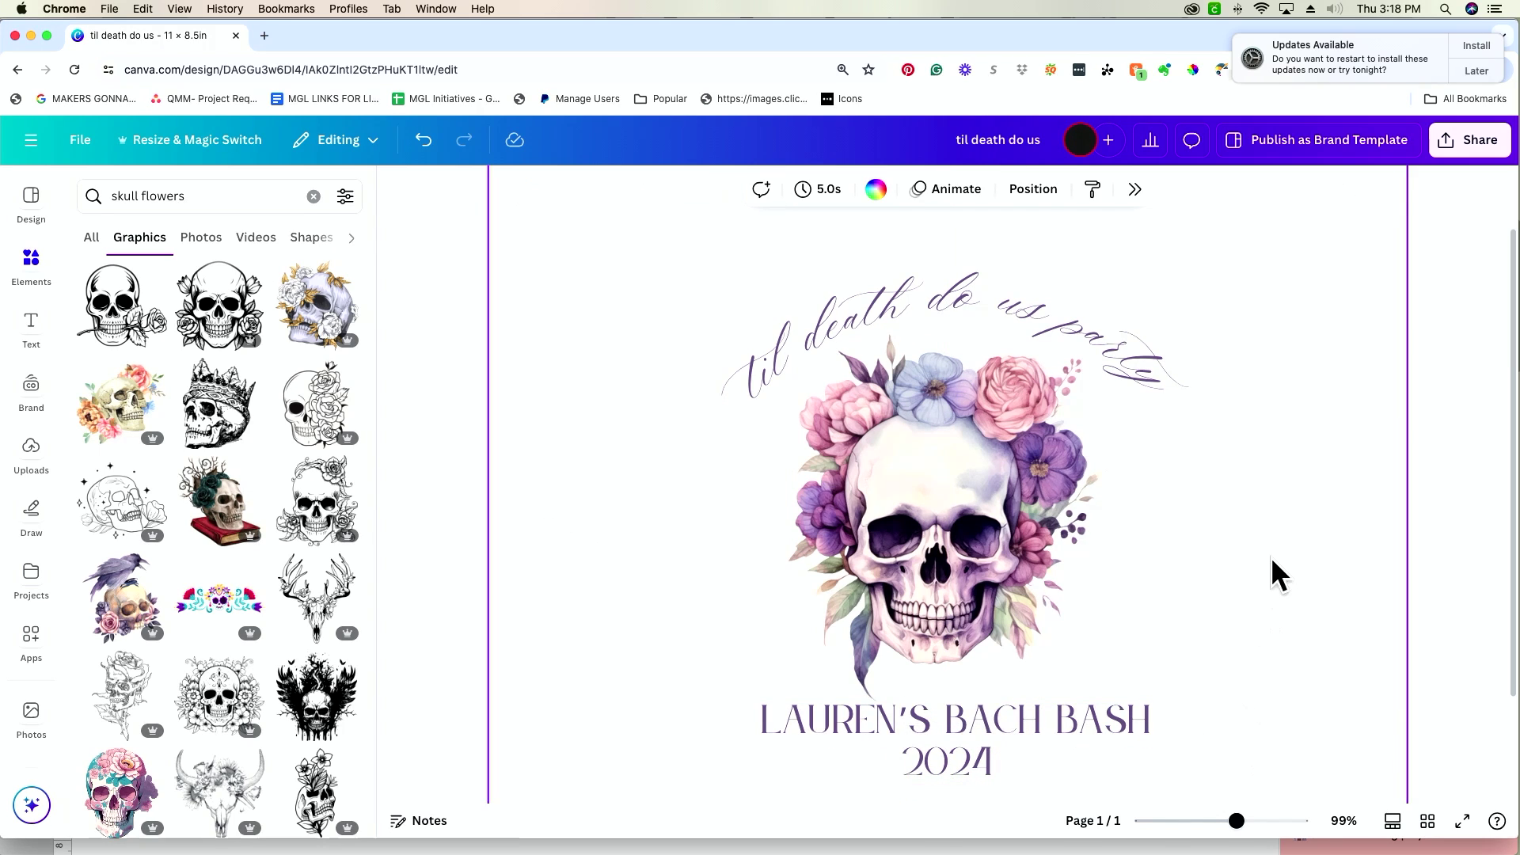
# - Select the curved heading, skull and both text lines and align them to a shared centre
pyautogui.moveTo(1261, 245); pyautogui.dragTo(650, 780)
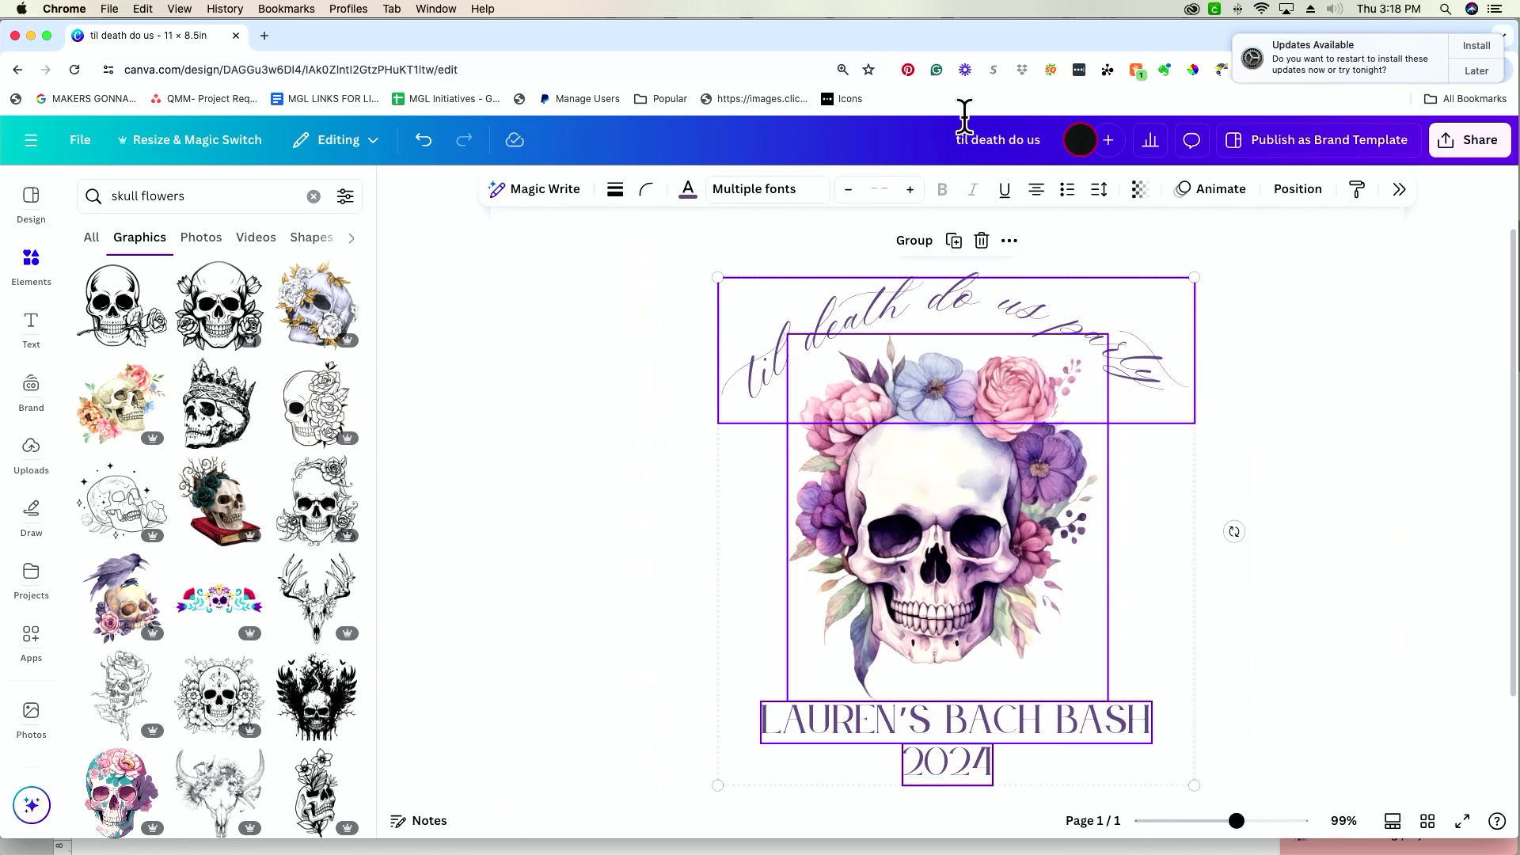
pyautogui.click(1283, 188)
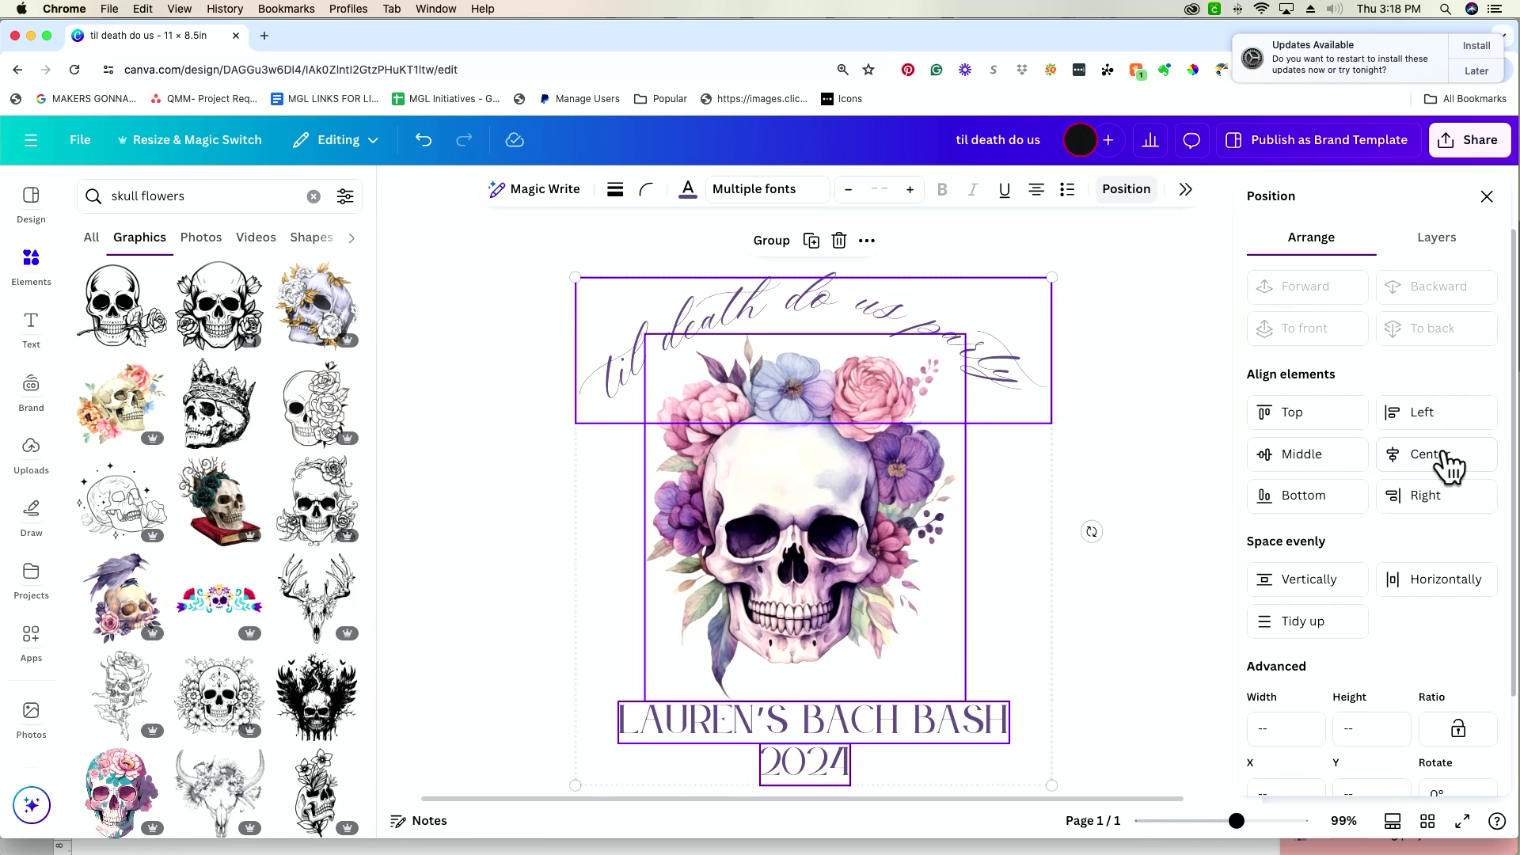
pyautogui.click(1440, 454)
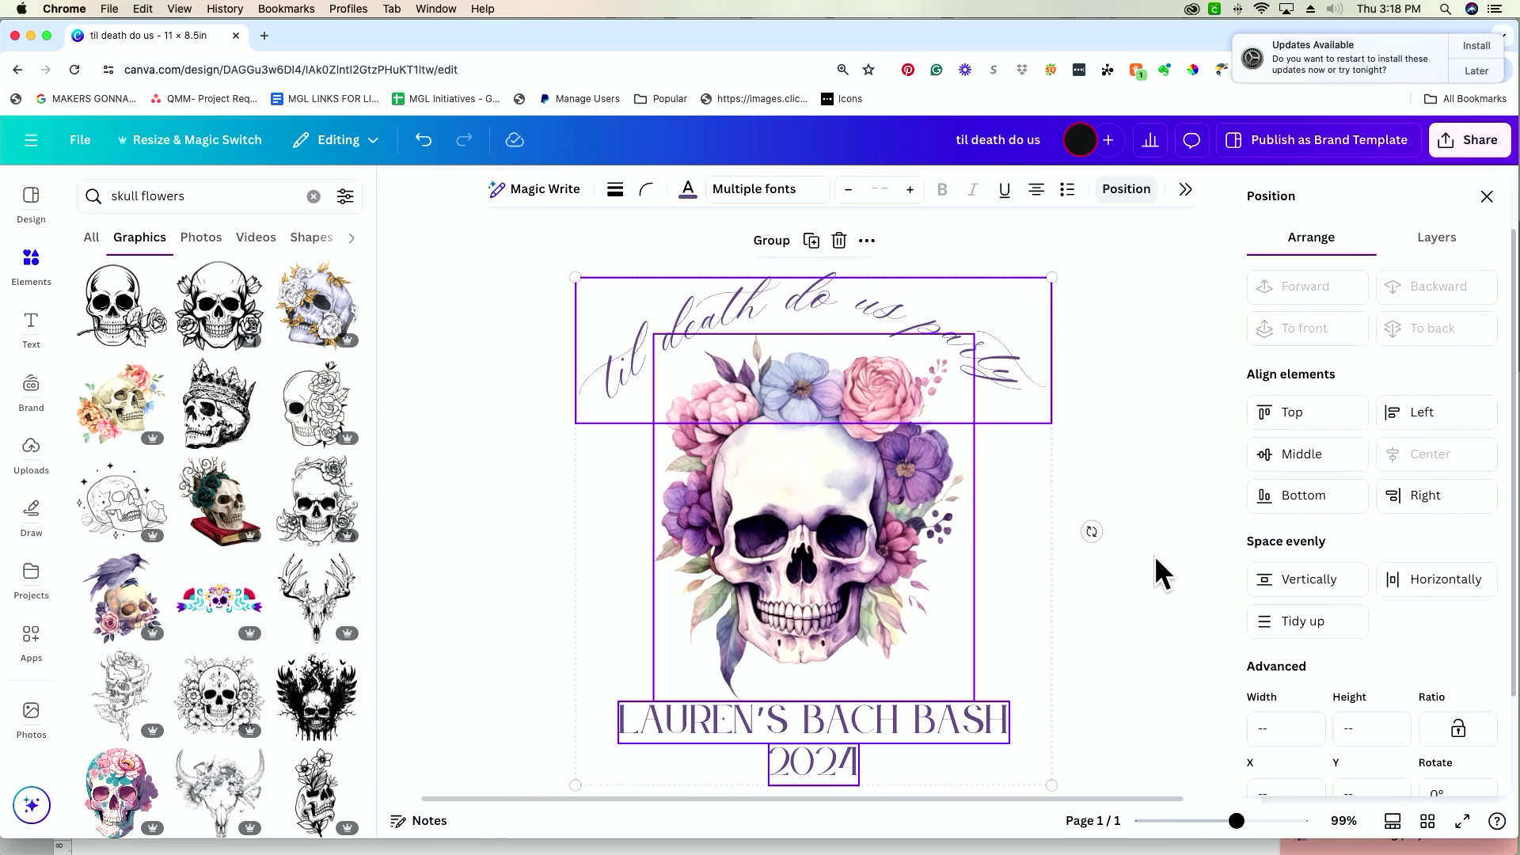
pyautogui.click(1129, 599)
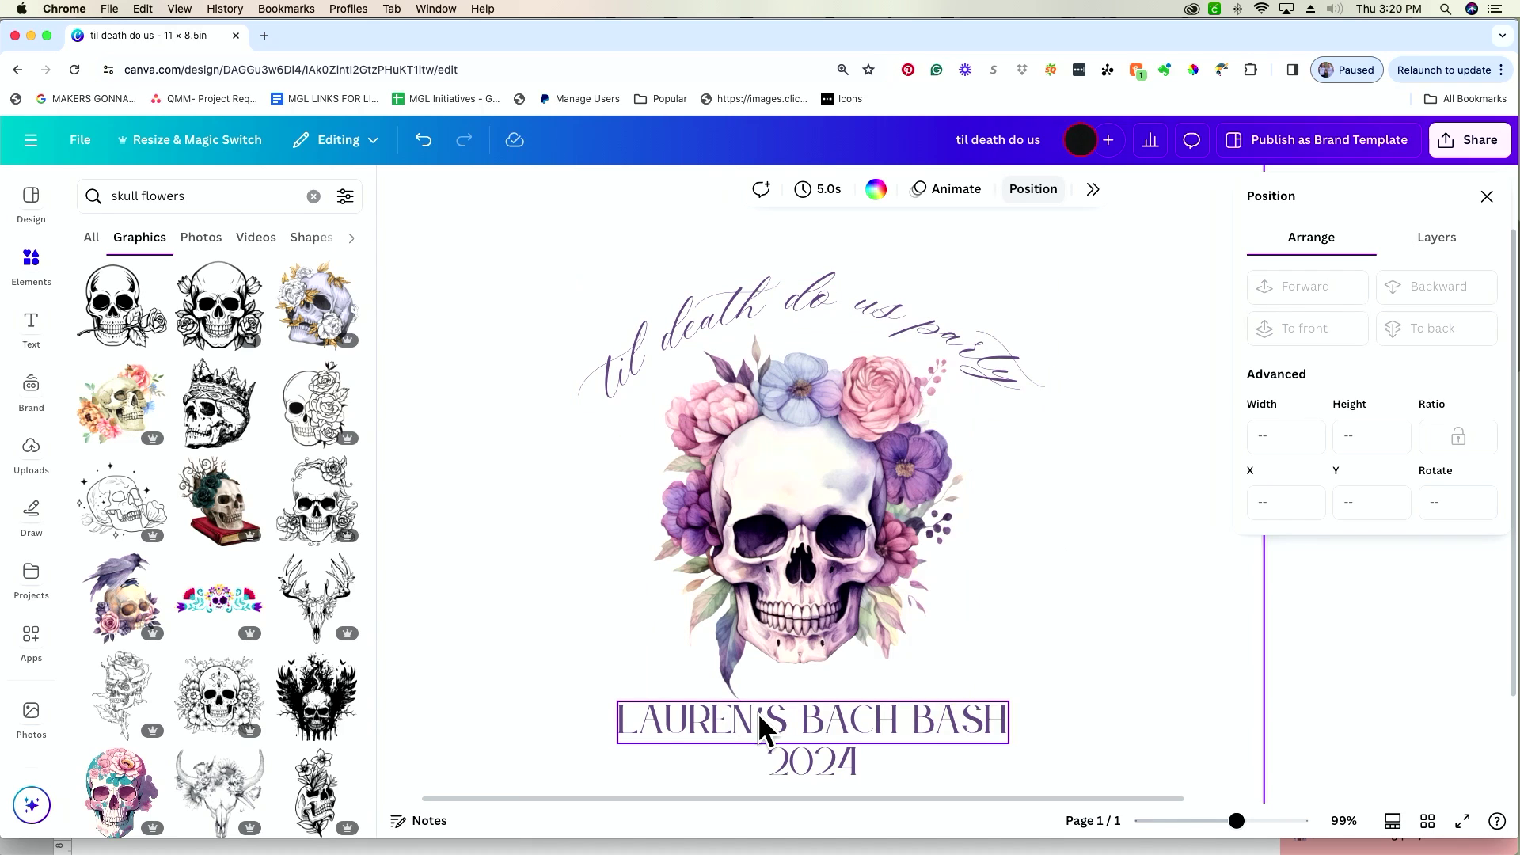
pyautogui.click(314, 195)
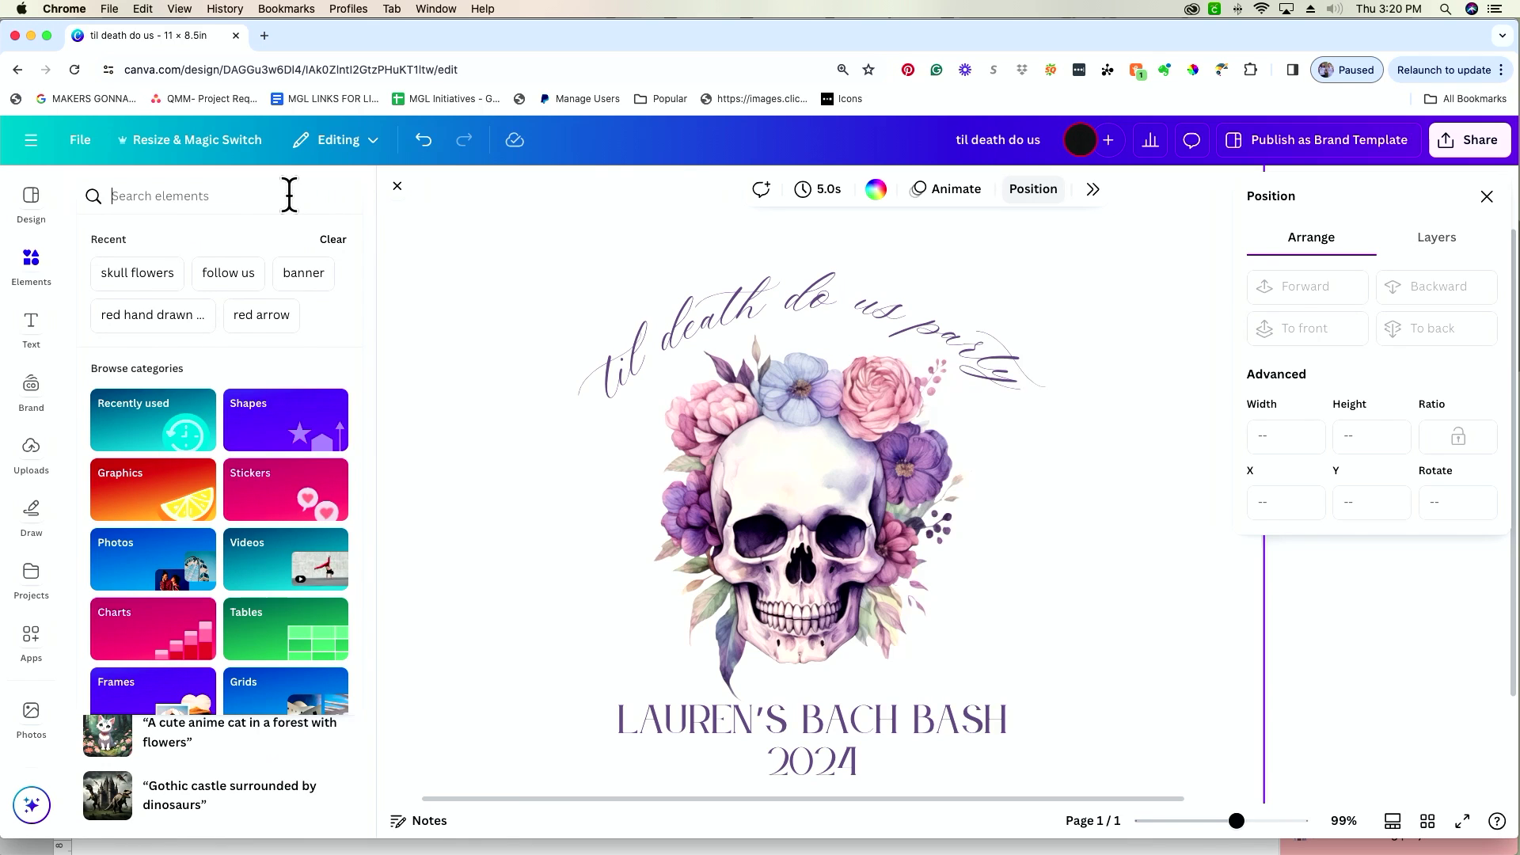
# - Search Elements for 'color swatch watercolor' and show all the Graphics results
pyautogui.write('col')
pyautogui.press('BackSpace')
pyautogui.press('BackSpace')
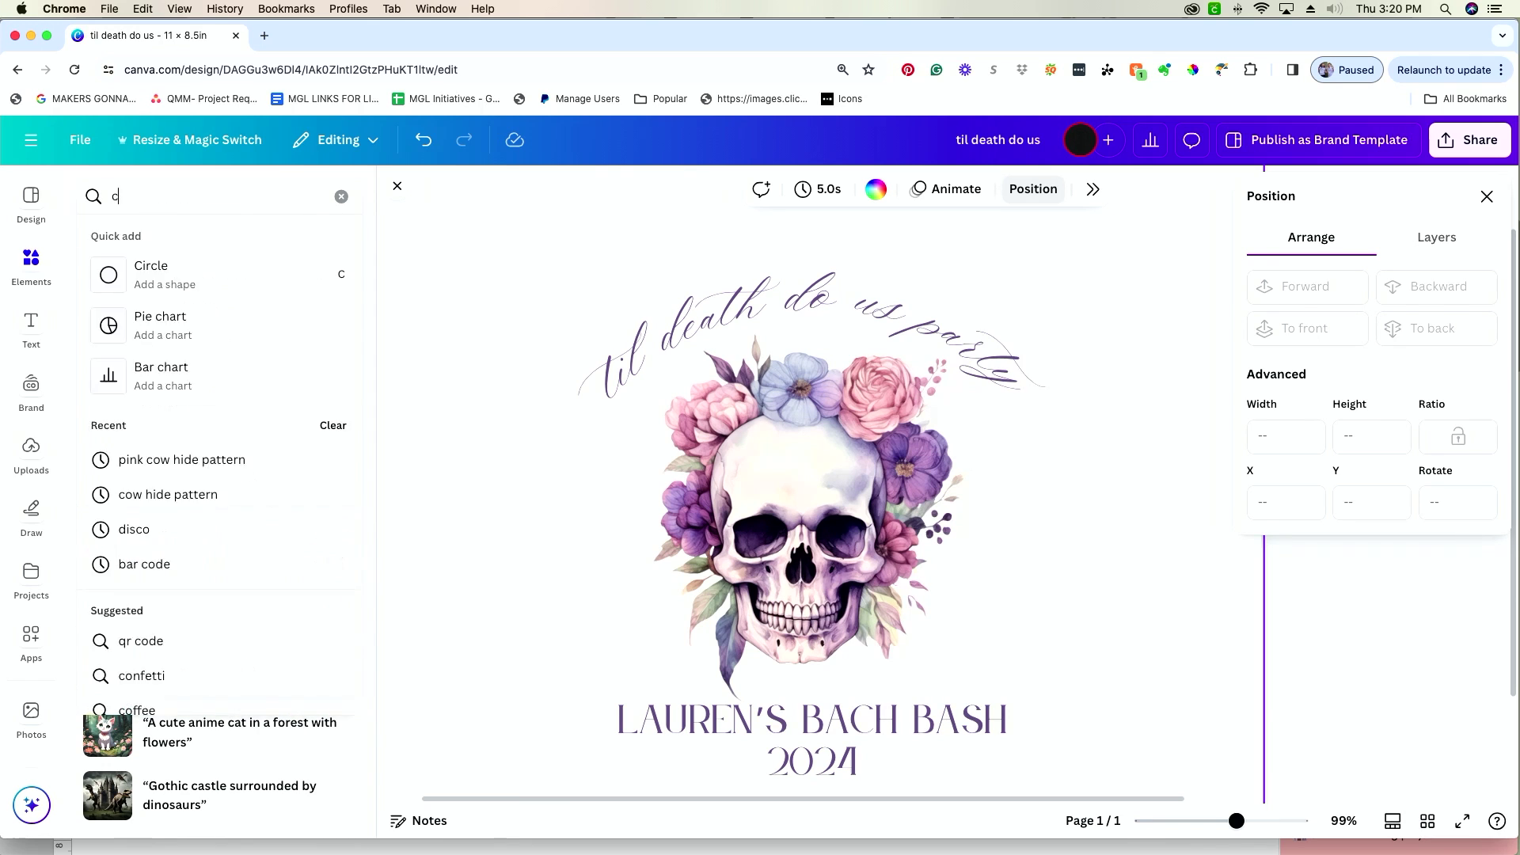
pyautogui.press('BackSpace')
pyautogui.write('color w')
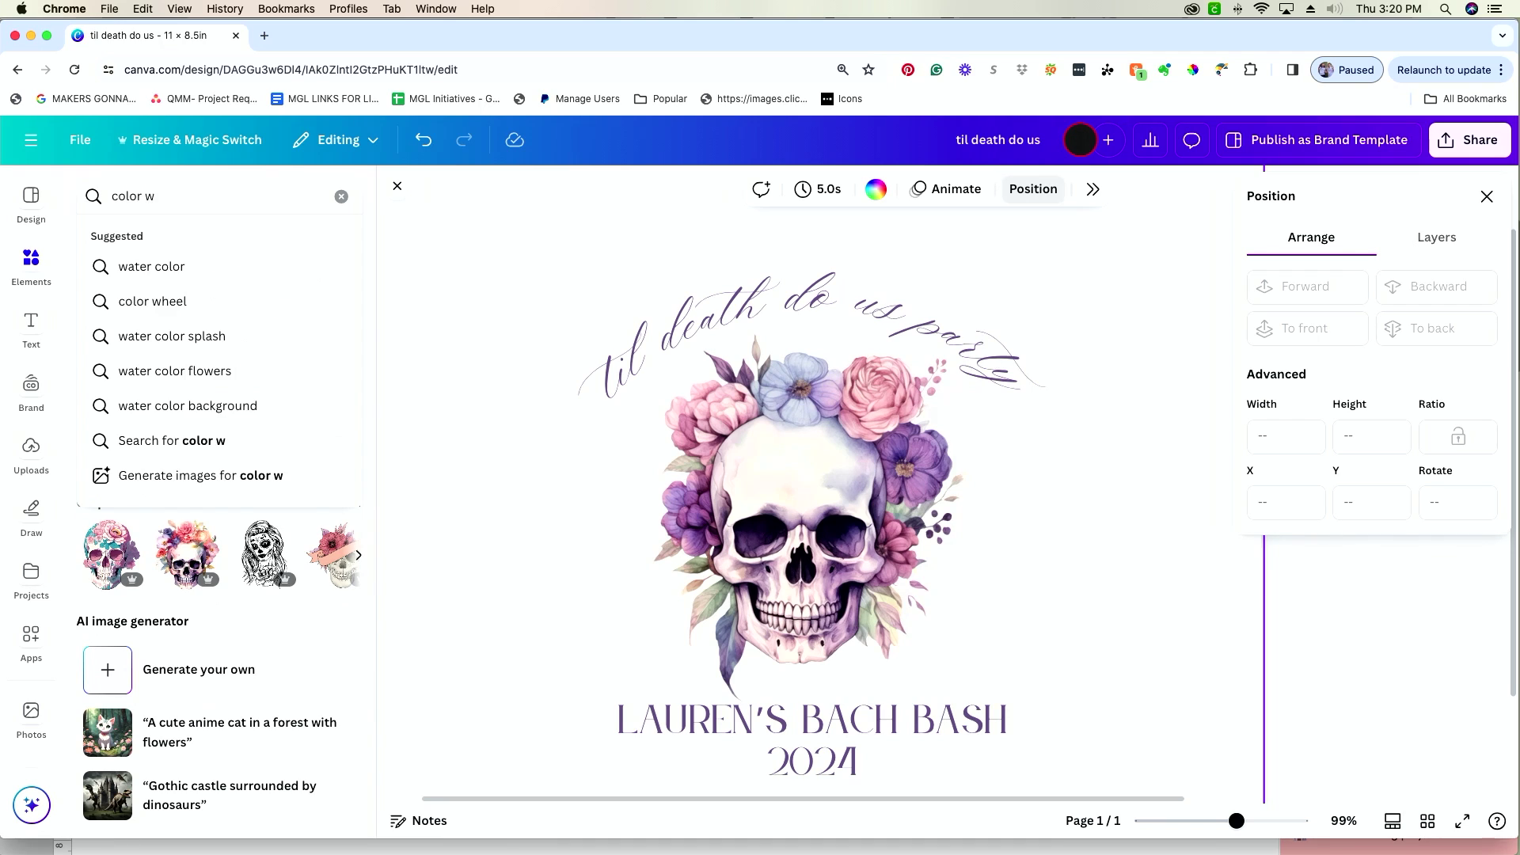
pyautogui.press('BackSpace')
pyautogui.write('swat')
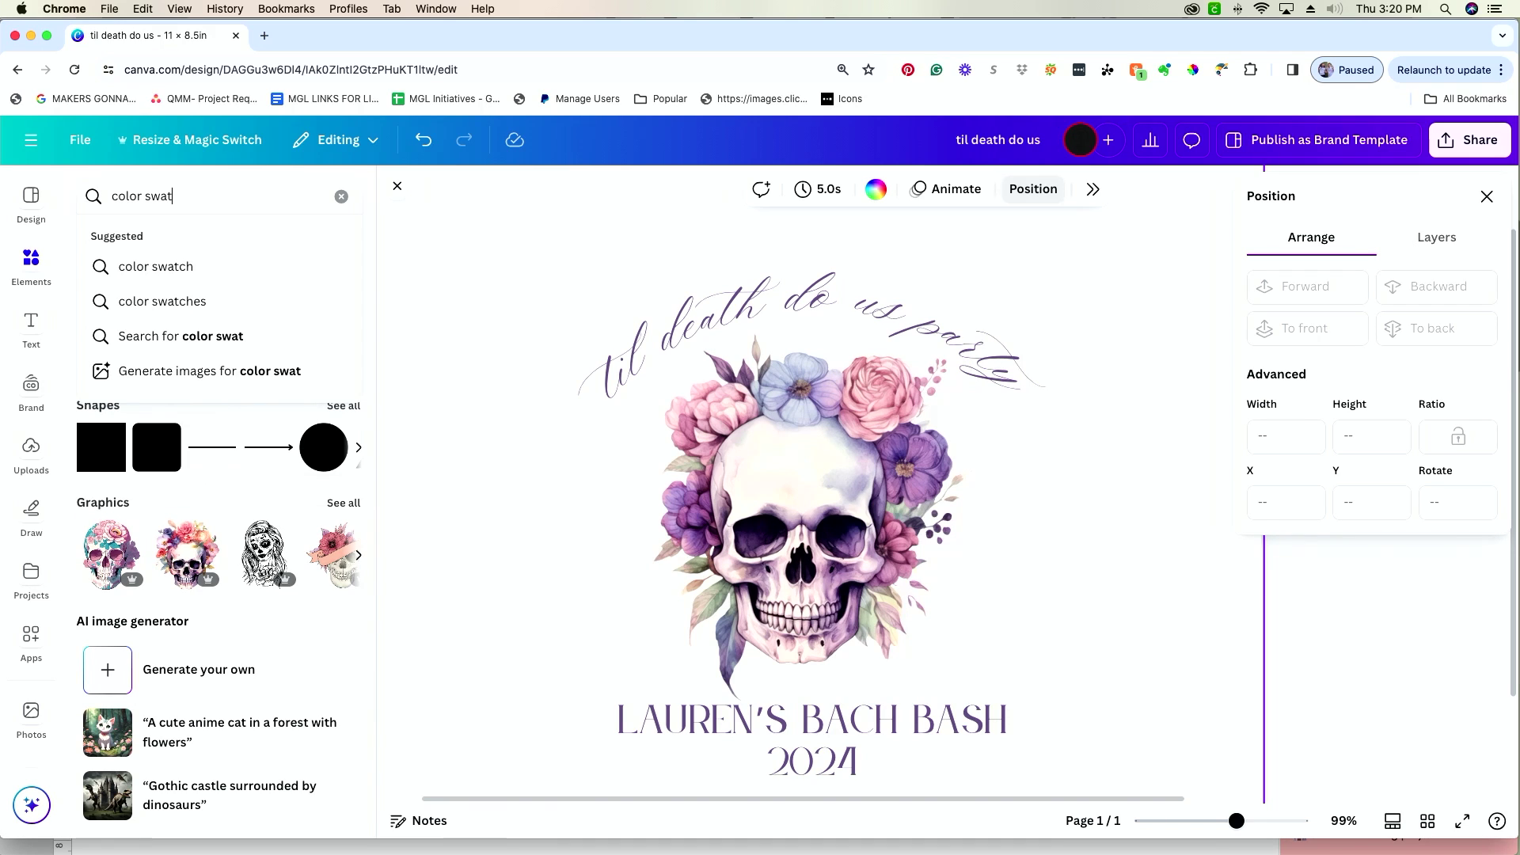
pyautogui.write('ch water')
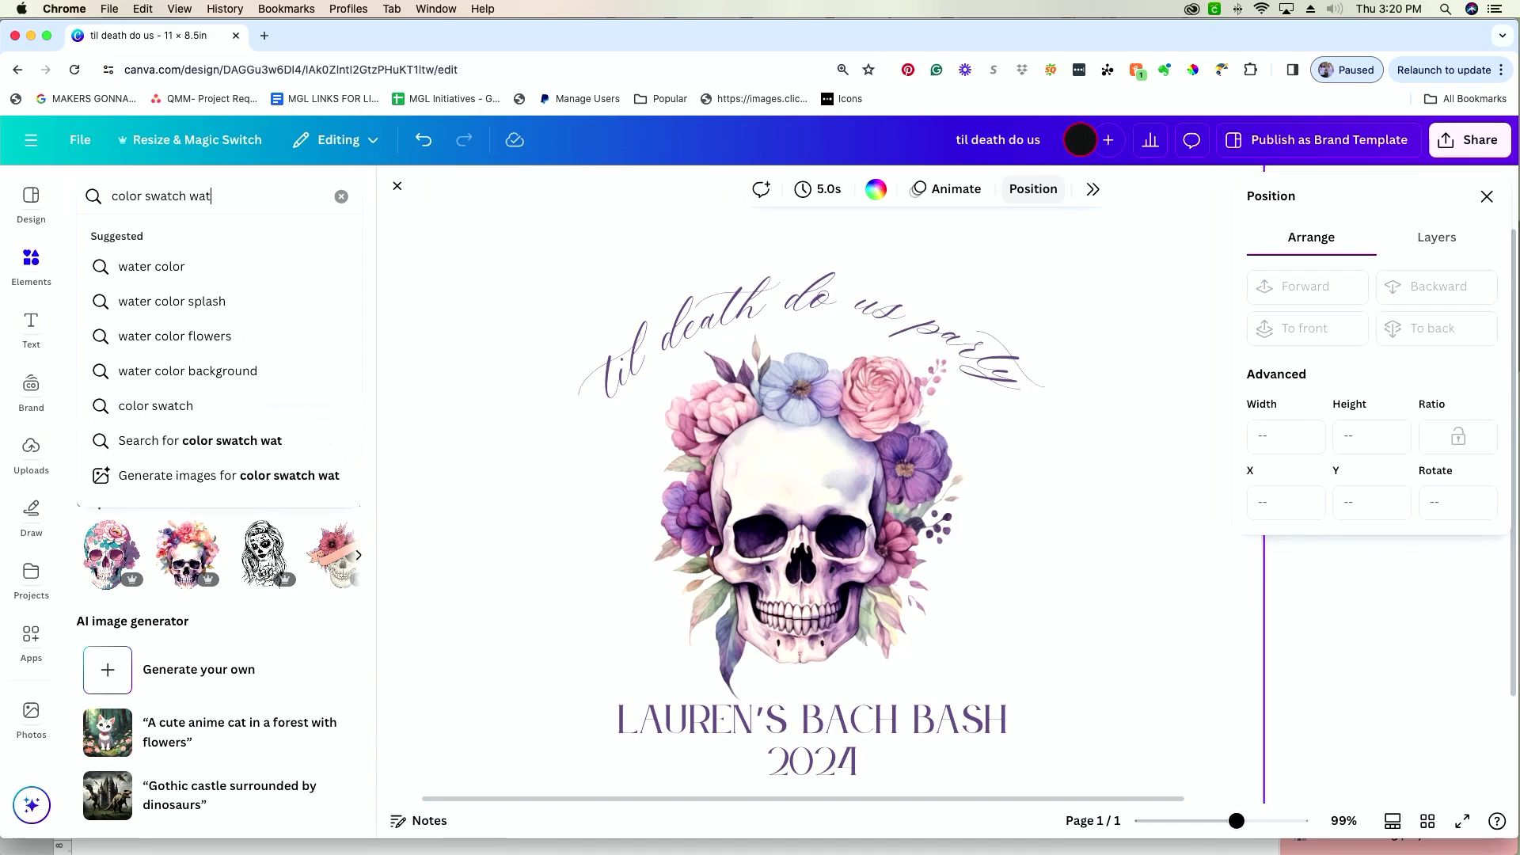
pyautogui.write('color')
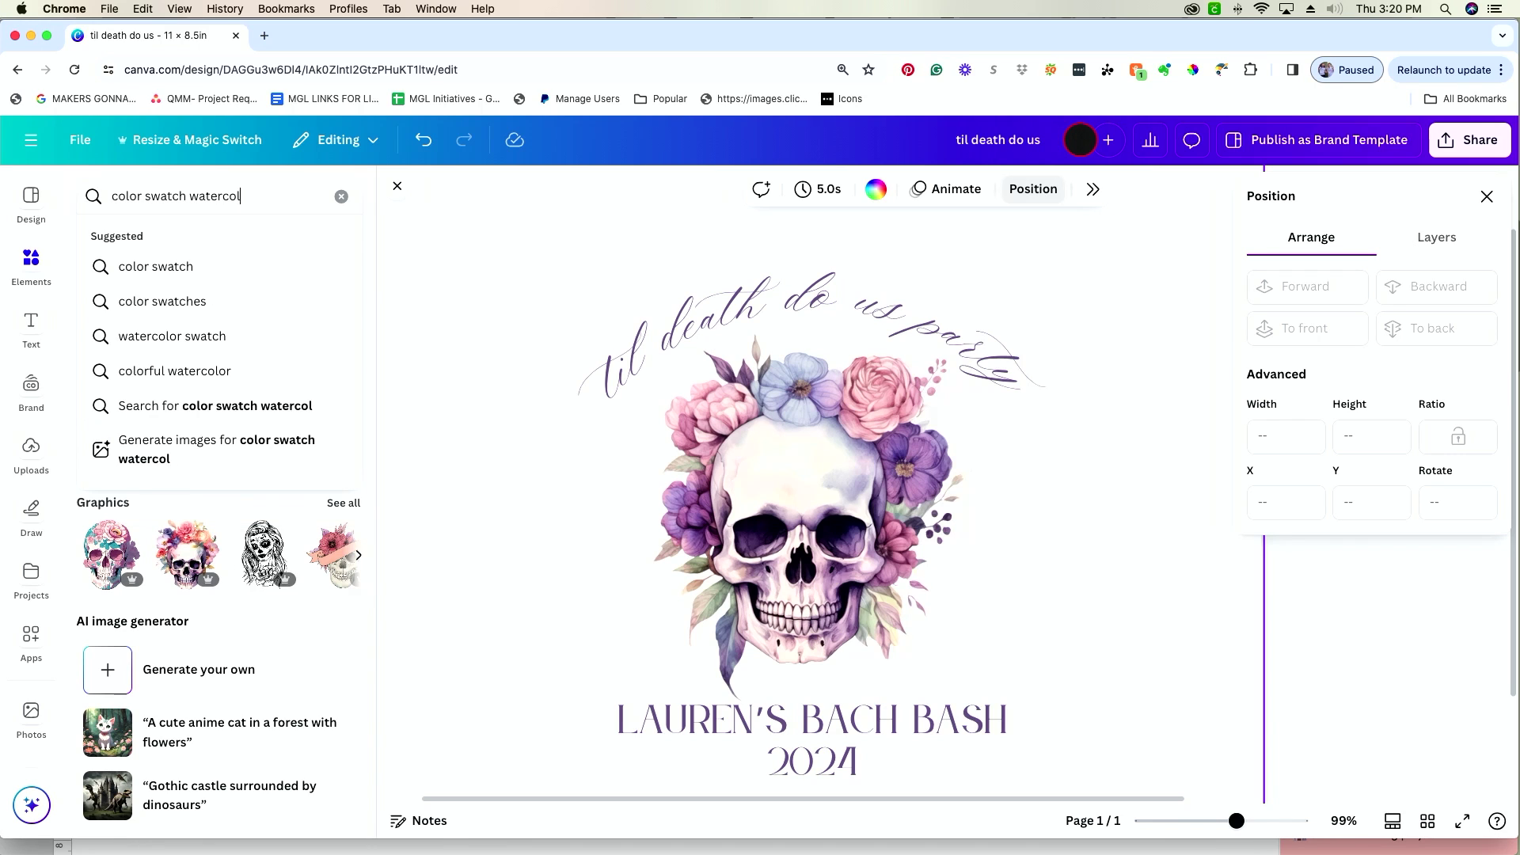
pyautogui.press('Return')
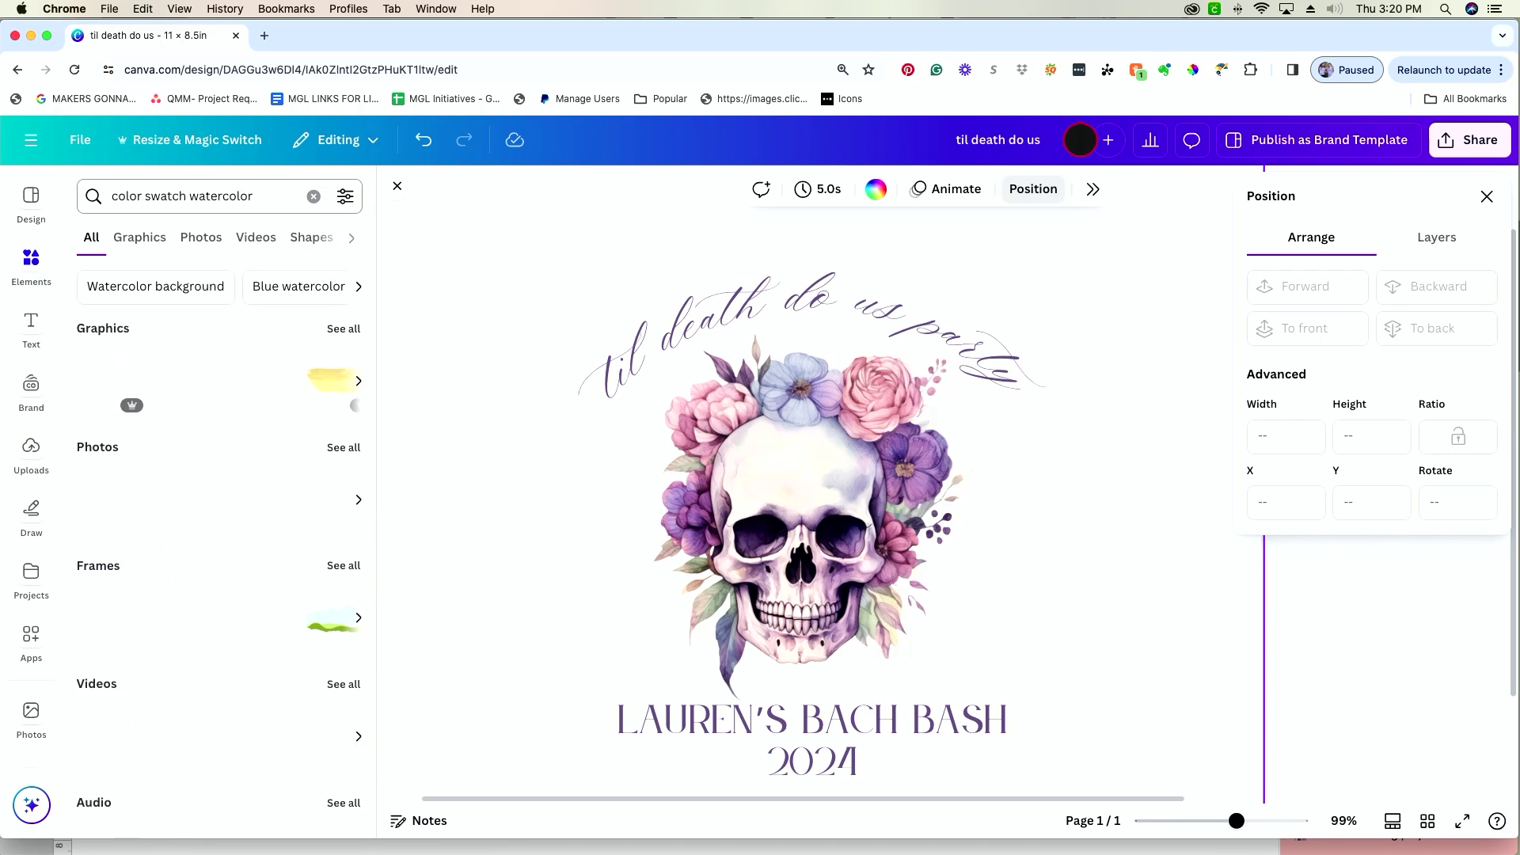
pyautogui.click(342, 329)
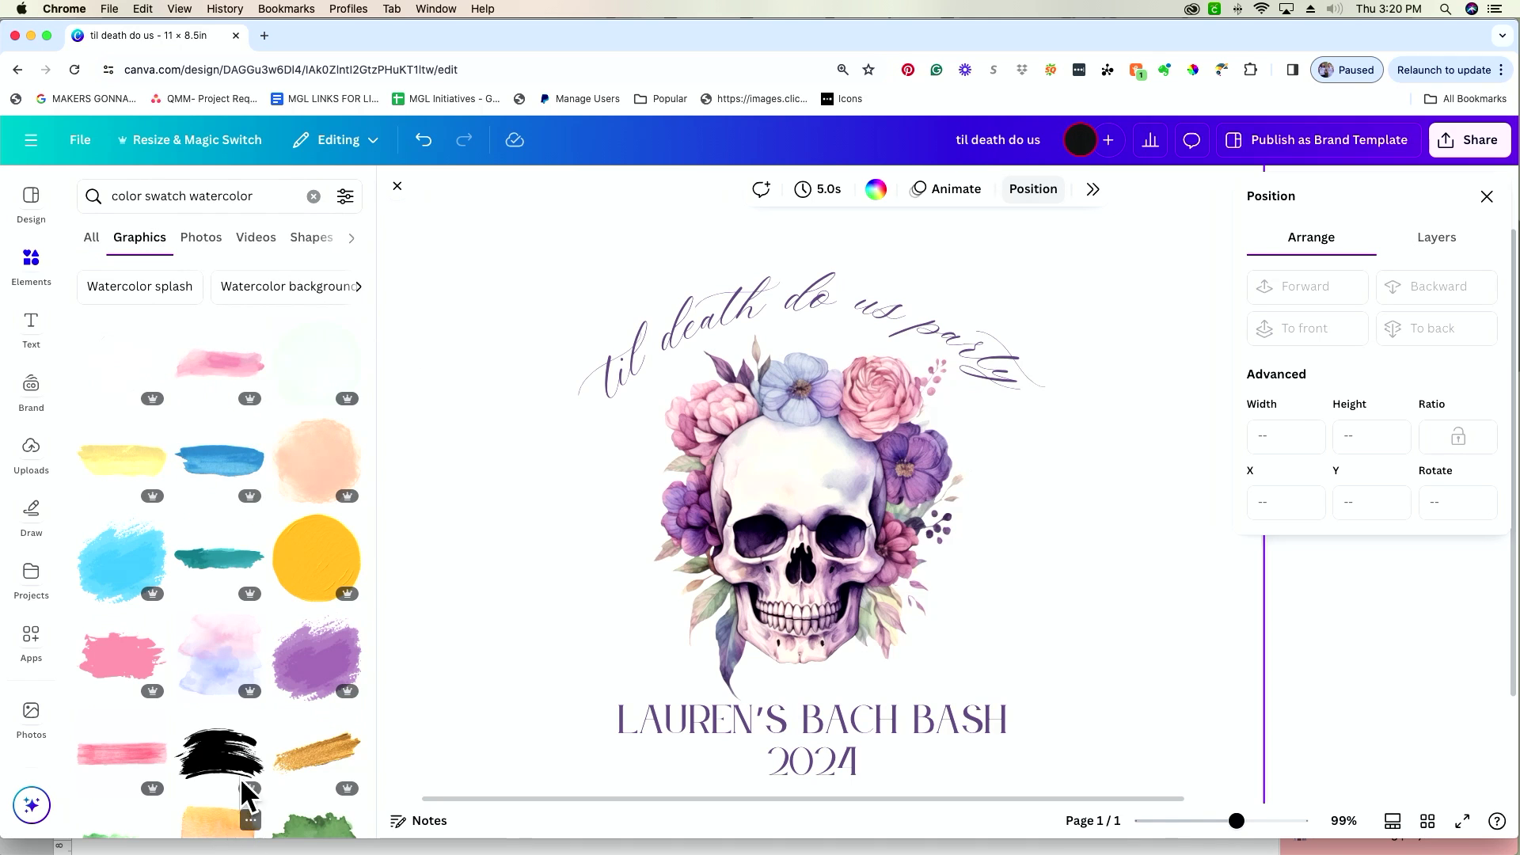
pyautogui.scroll(-5, 228, 712)
pyautogui.scroll(-1, 228, 704)
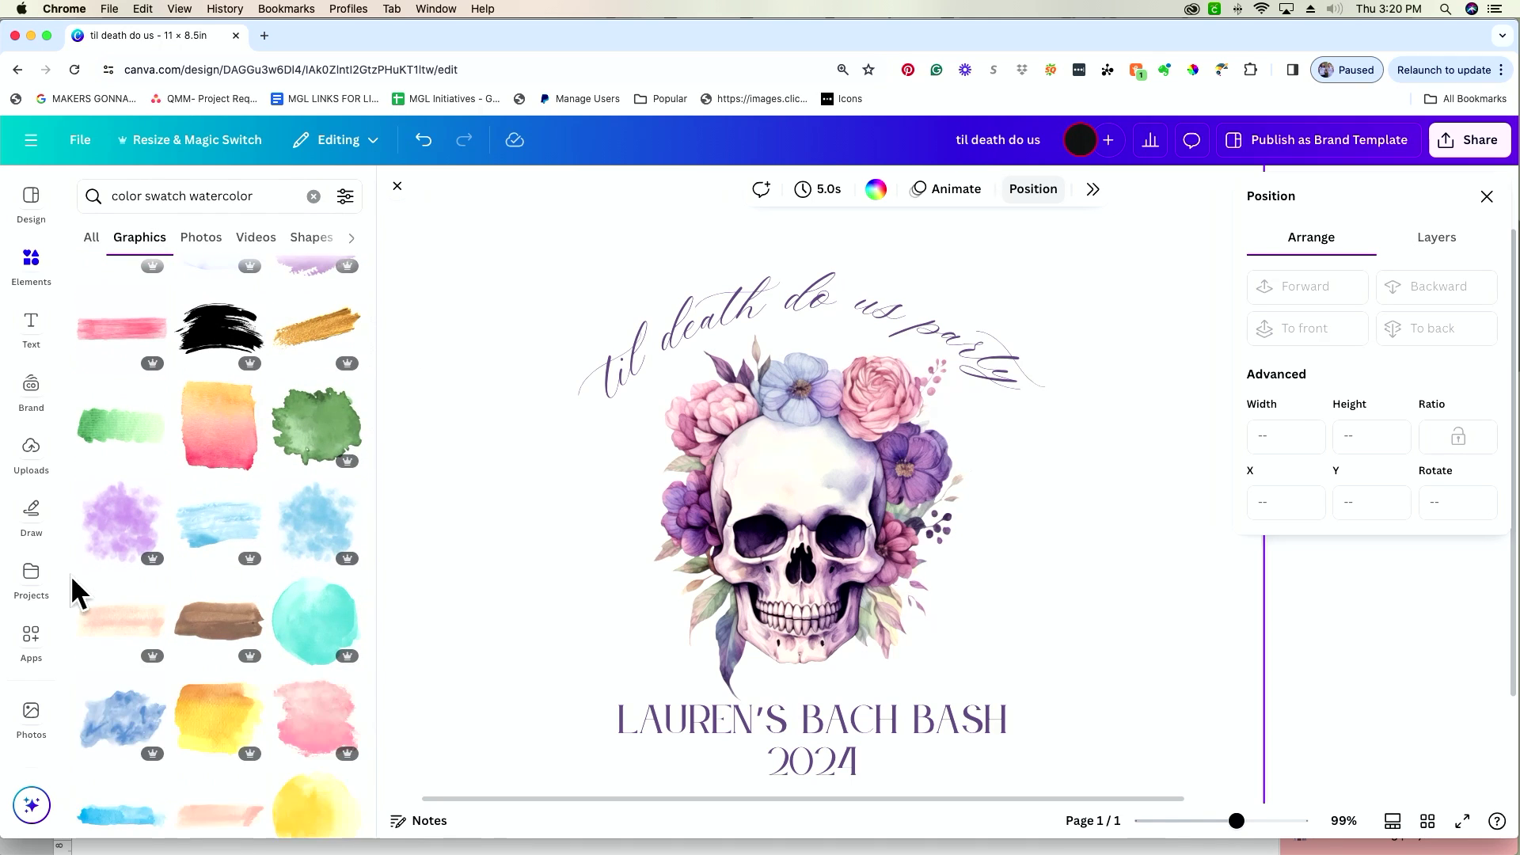
pyautogui.moveTo(119, 558)
# - Add the purple watercolor swatch, send it to the back, and resize it to 6.07 × 5.94 in behind the skull
pyautogui.click(108, 545)
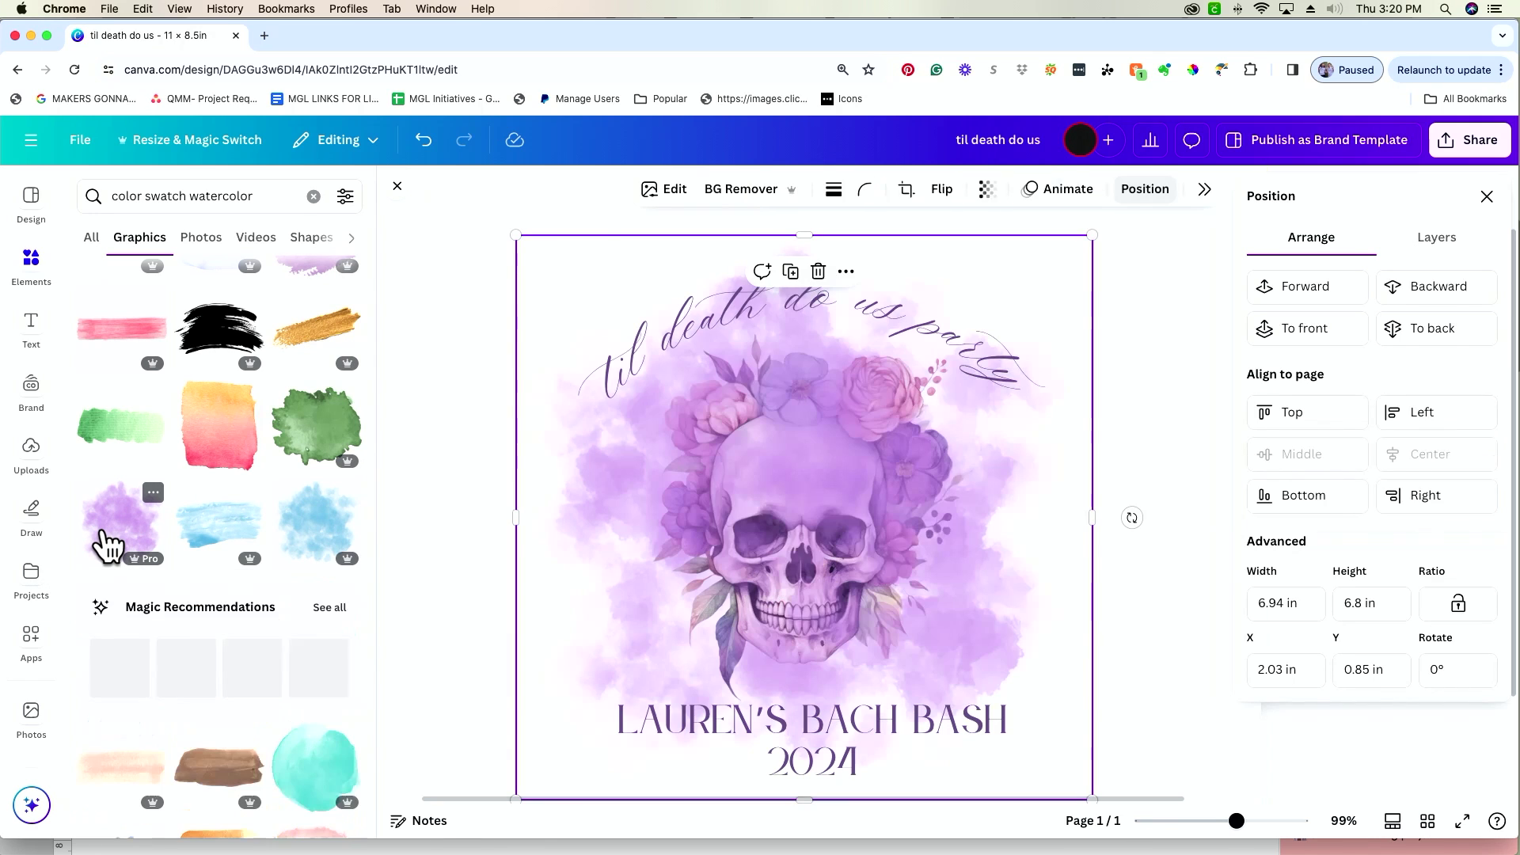
pyautogui.moveTo(831, 500); pyautogui.dragTo(821, 501)
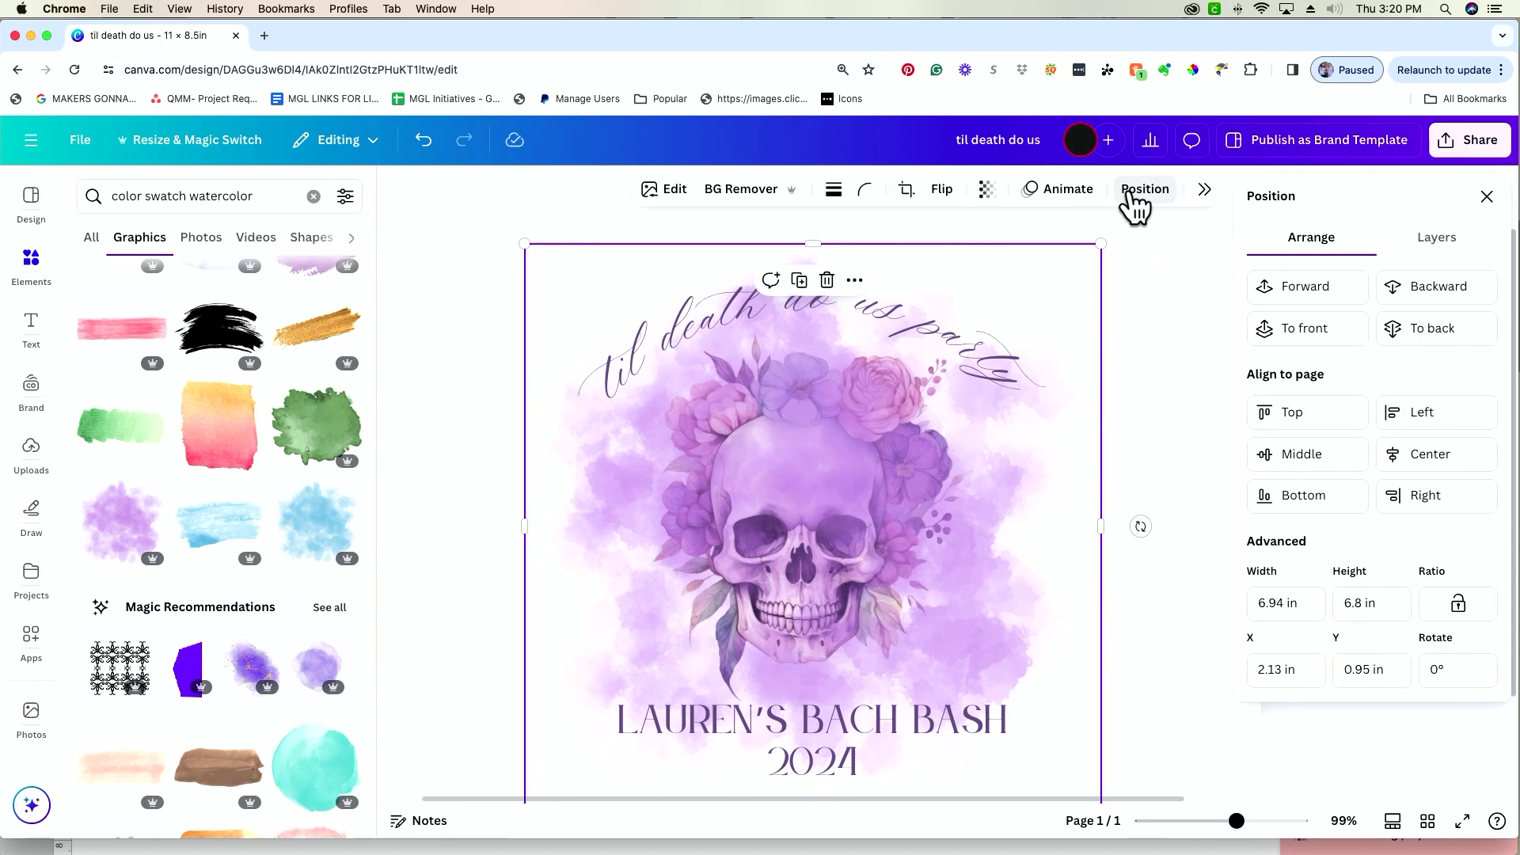
pyautogui.click(1417, 342)
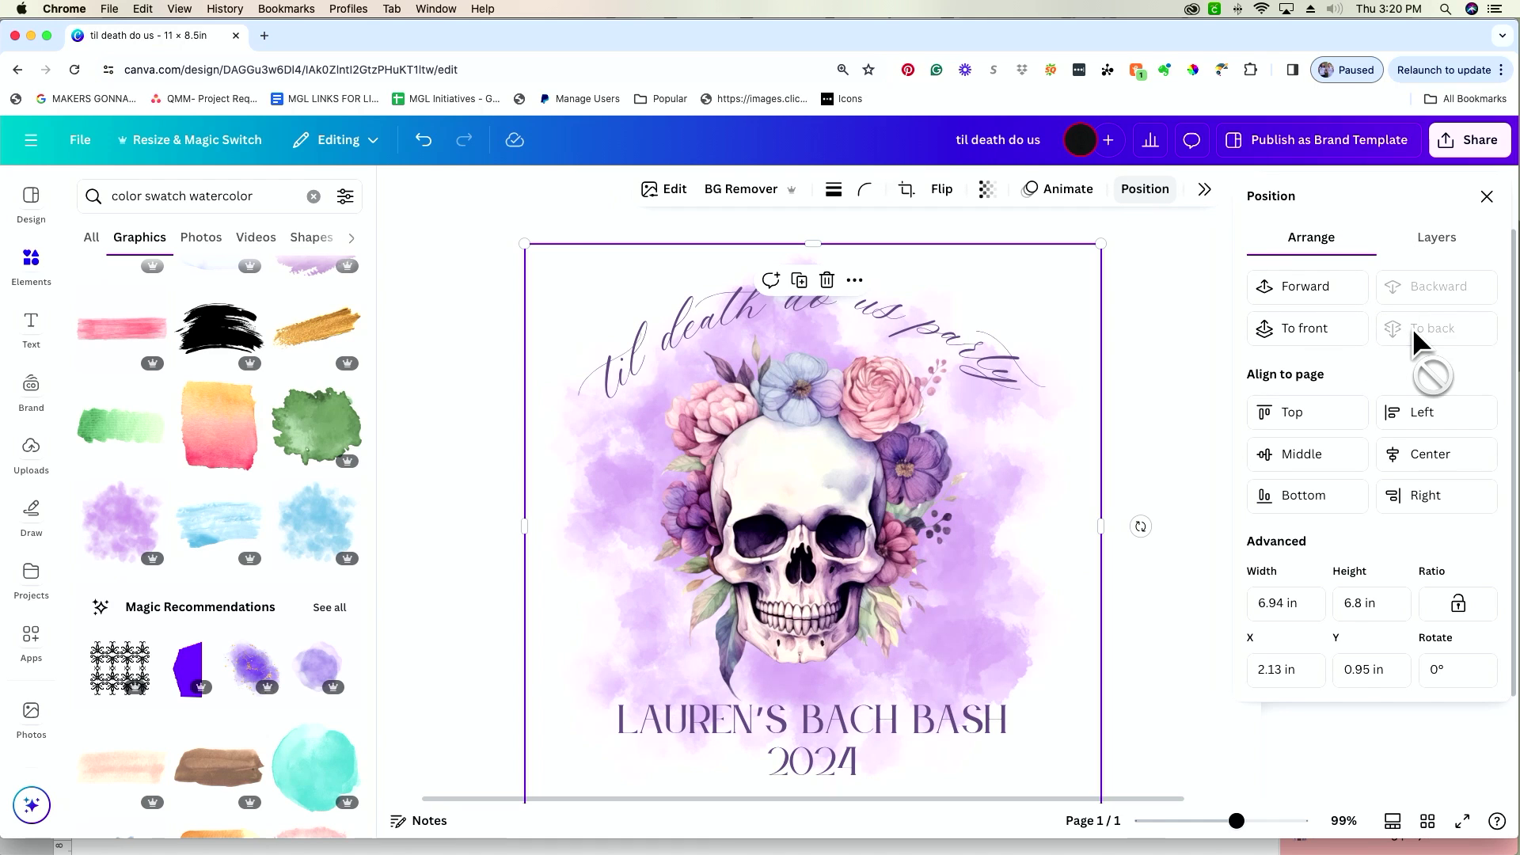
pyautogui.moveTo(1101, 244); pyautogui.dragTo(1005, 306)
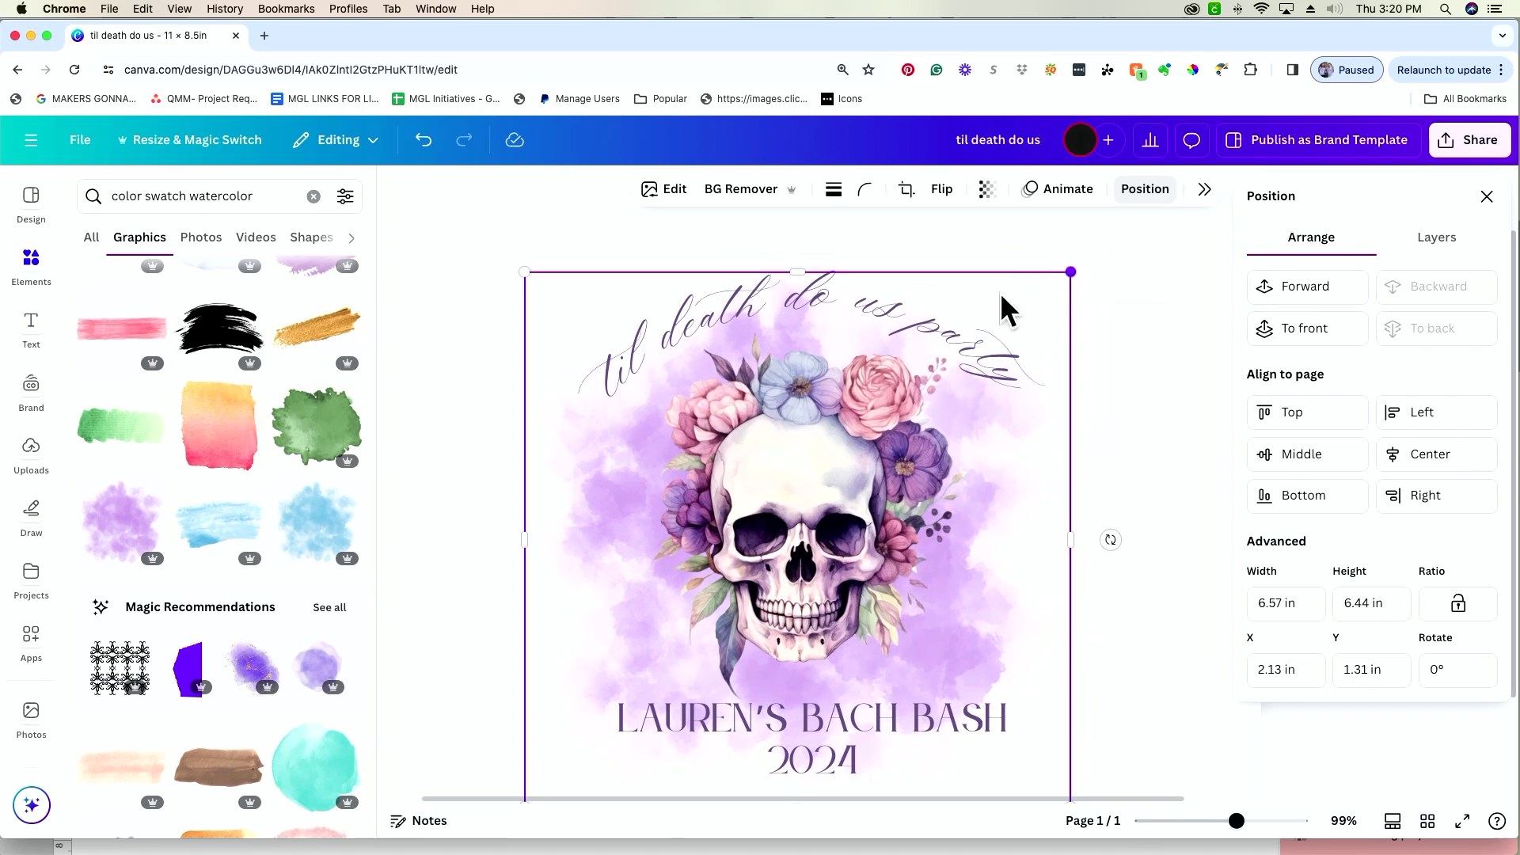
pyautogui.moveTo(521, 273); pyautogui.dragTo(565, 313)
pyautogui.moveTo(1005, 600); pyautogui.dragTo(1002, 571)
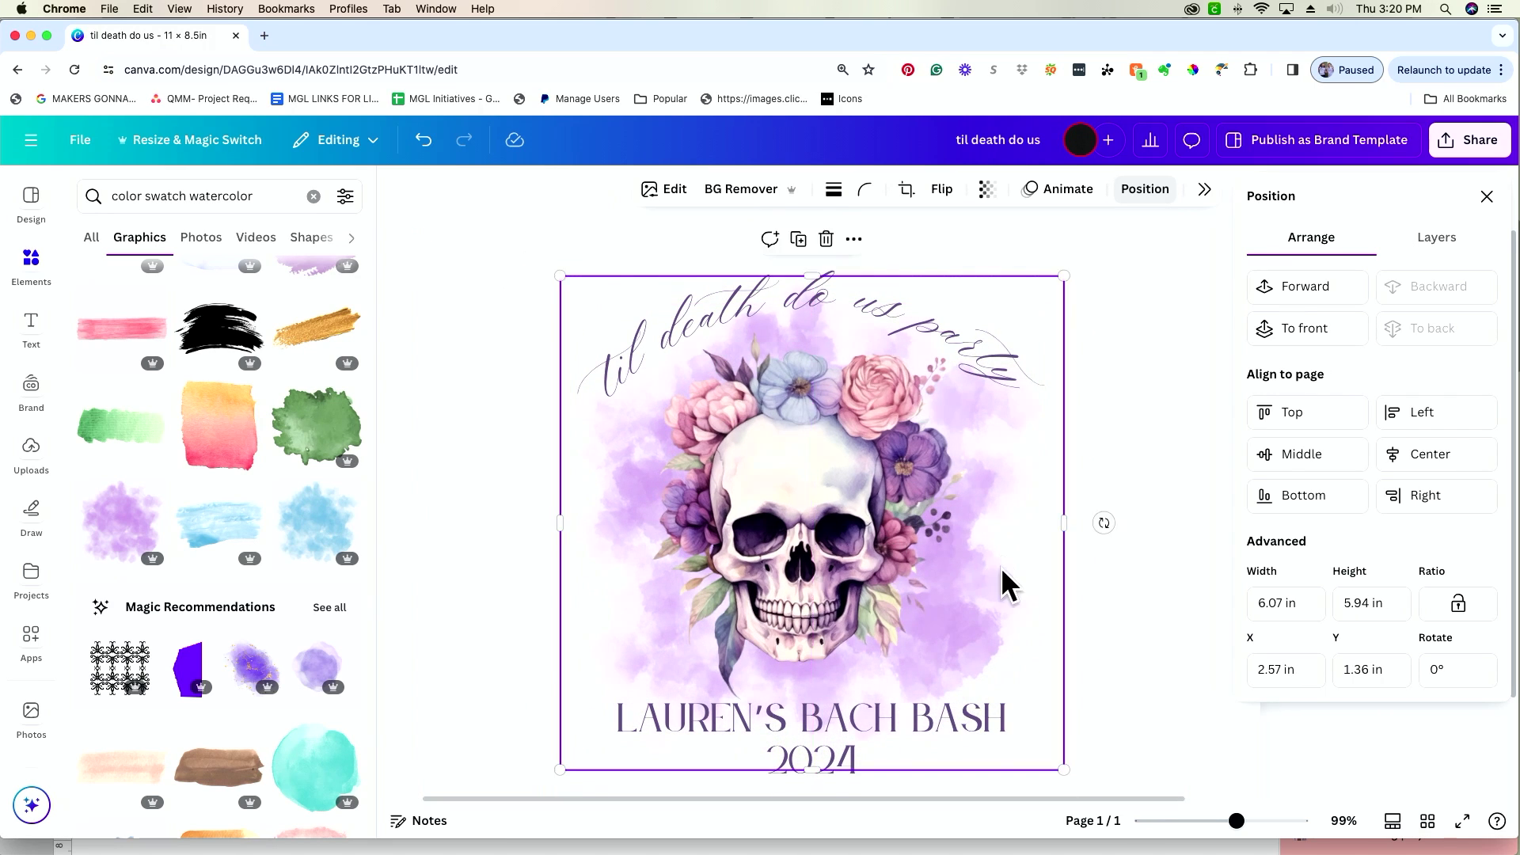
# - Set the watercolor backdrop's transparency to 40
pyautogui.click(991, 205)
pyautogui.click(988, 260)
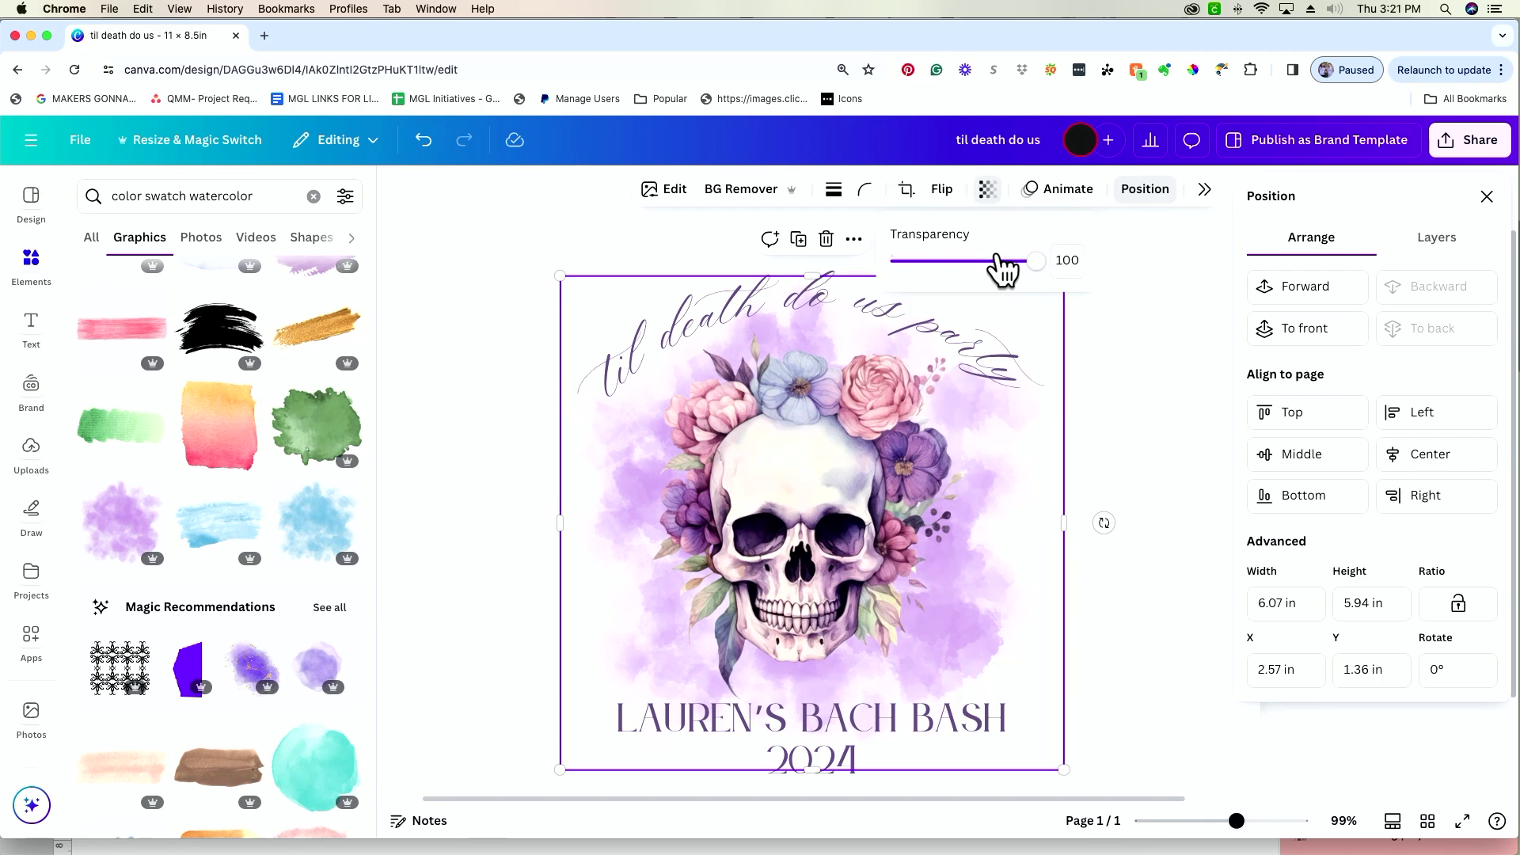
pyautogui.moveTo(988, 260); pyautogui.dragTo(951, 263)
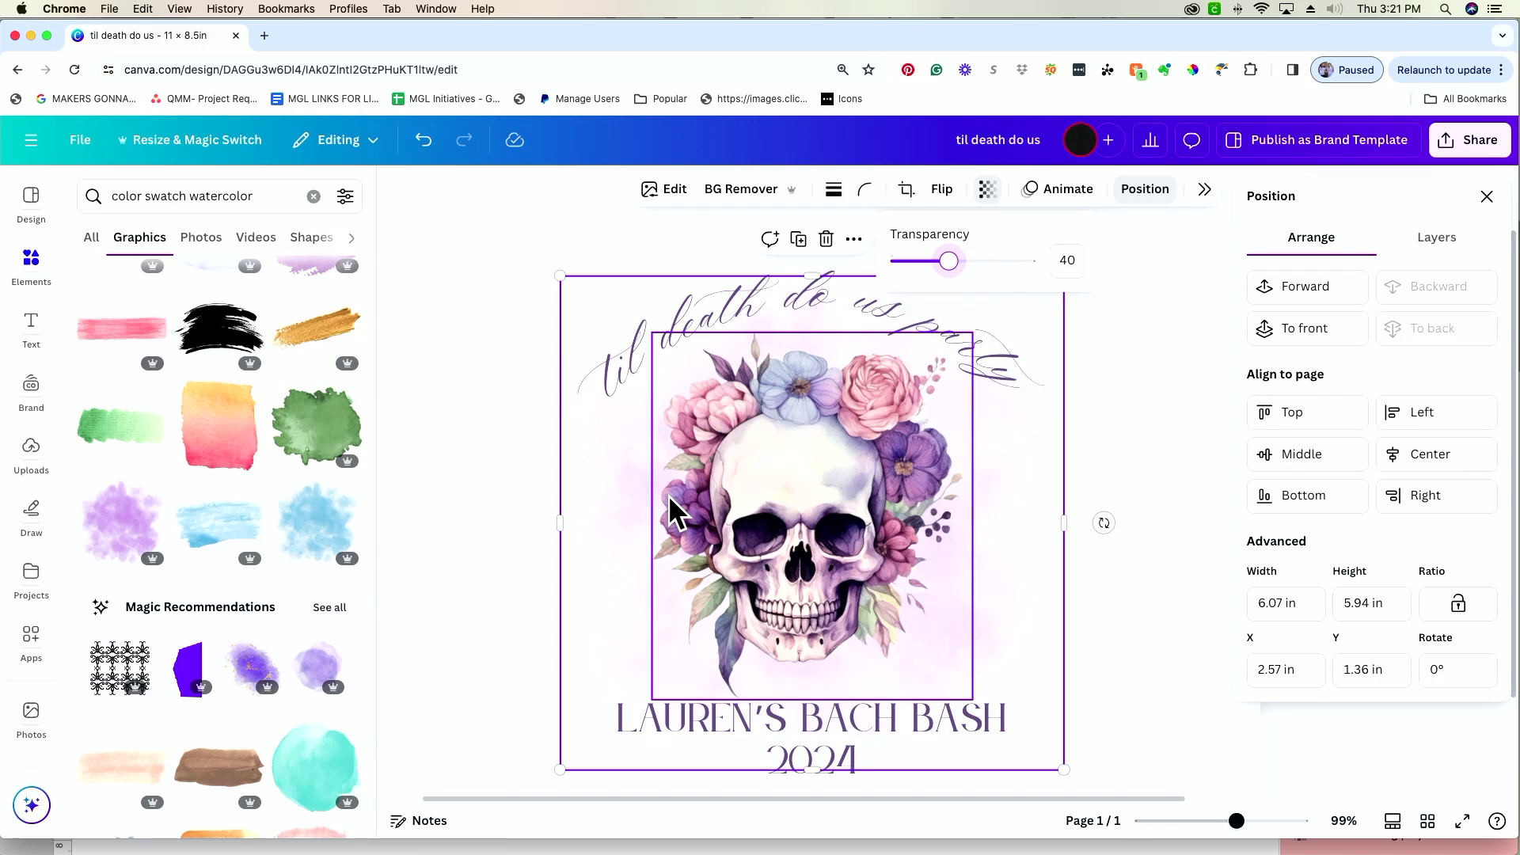
pyautogui.click(498, 511)
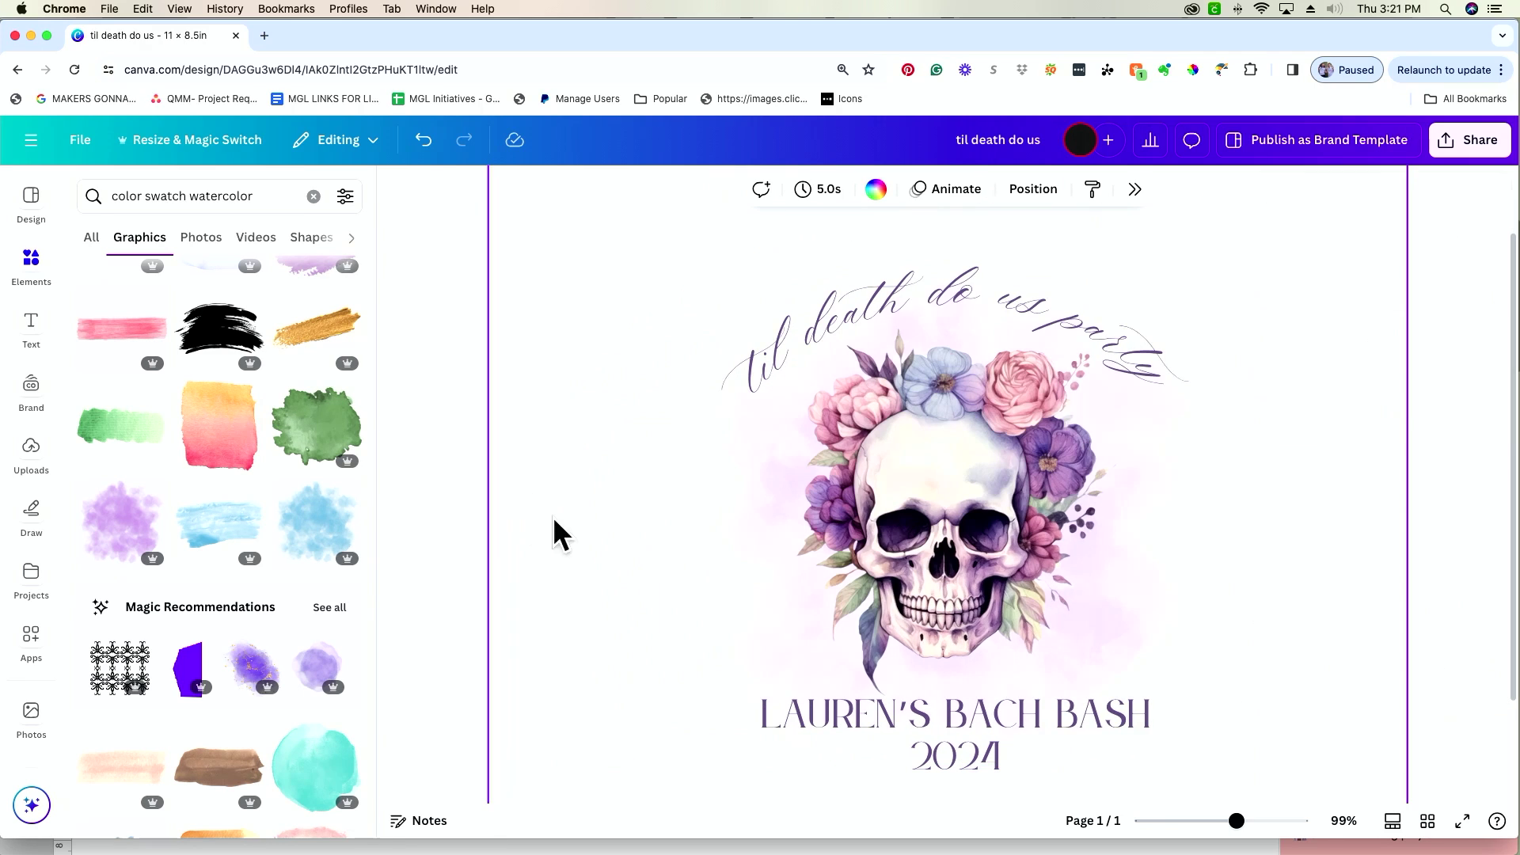